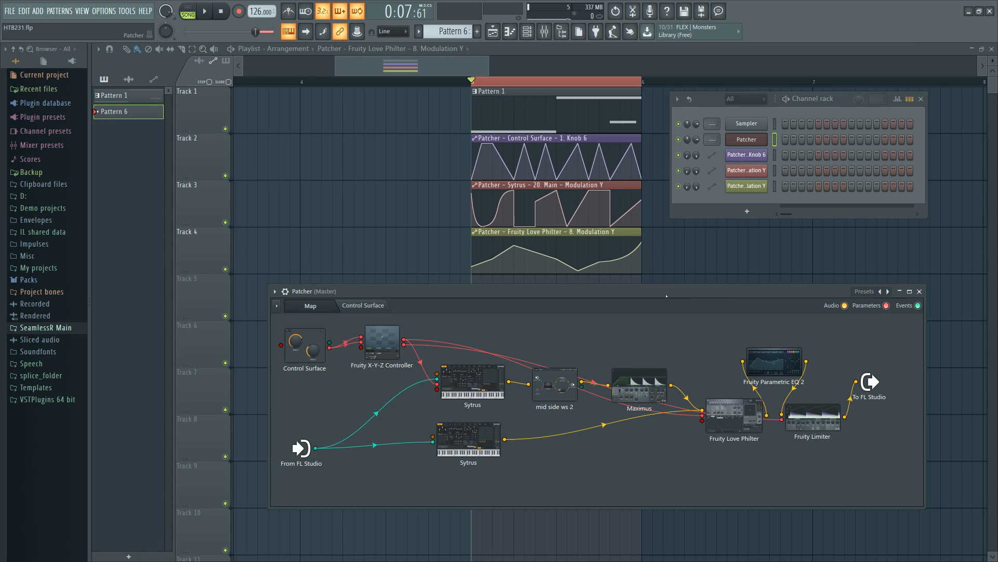
Open the Fruity X-Y-Z Controller from the Patcher map and view its available settings pages.
left_click(384, 338)
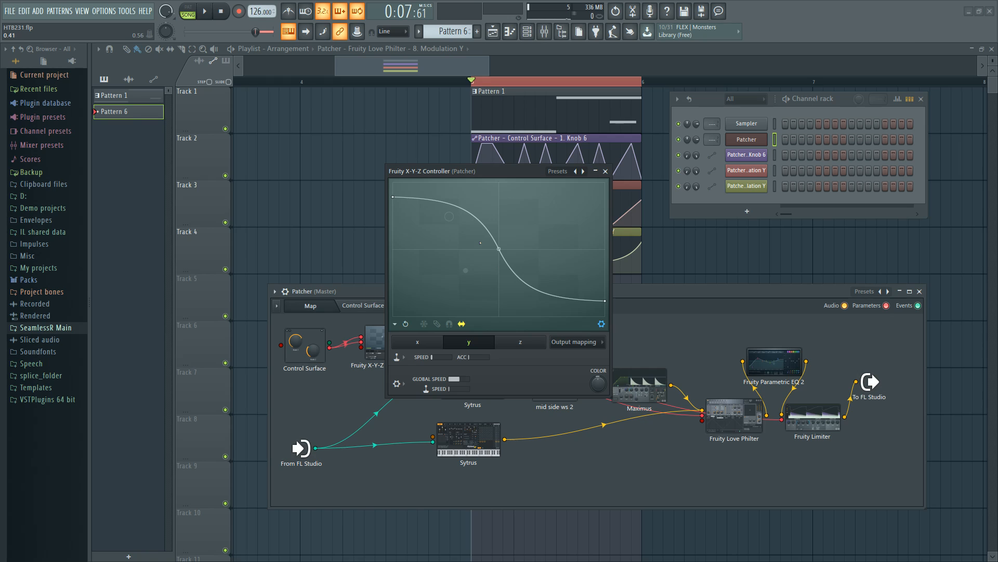
left_click(581, 341)
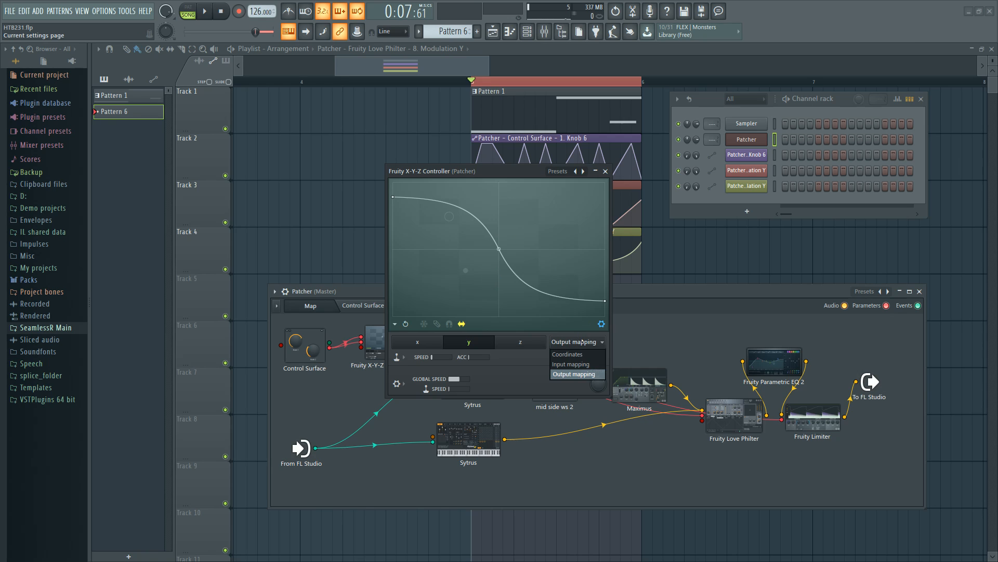
left_click(503, 358)
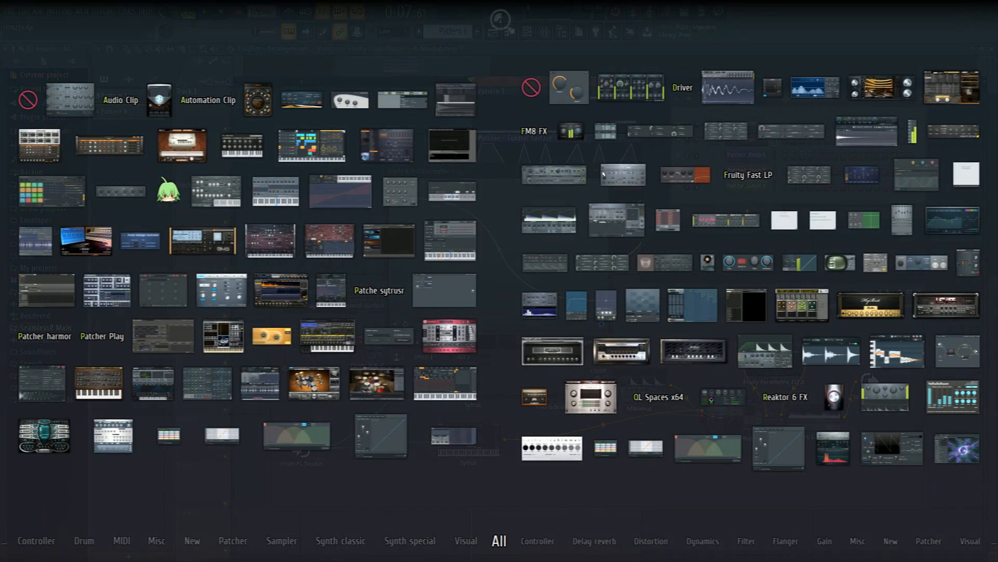
Try out a Fruity Envelope Controller in the Patcher map, viewing its Modulation X mapping, and delete it.
key("F8")
left_click_drag(451, 289, 675, 342)
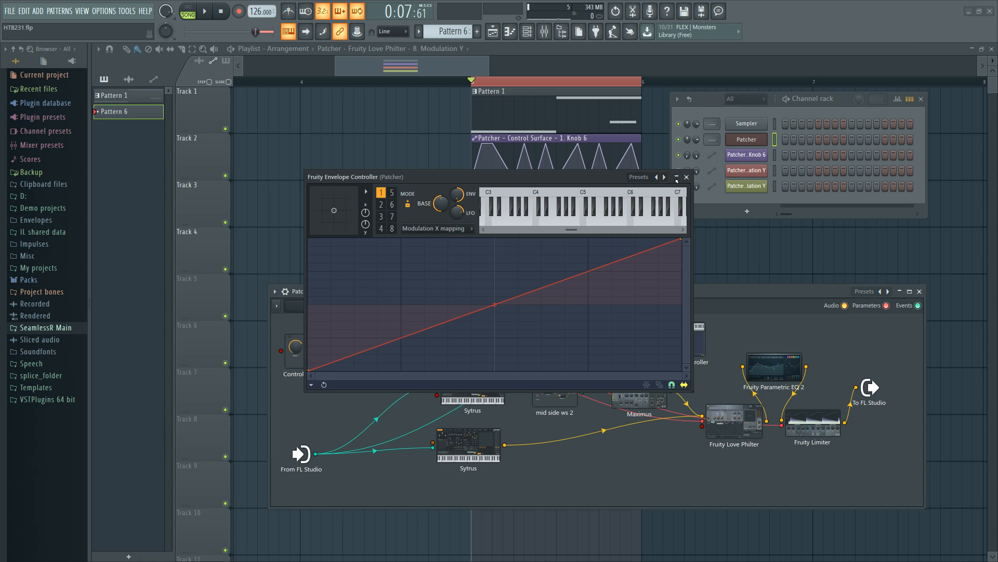
left_click(687, 176)
right_click(687, 338)
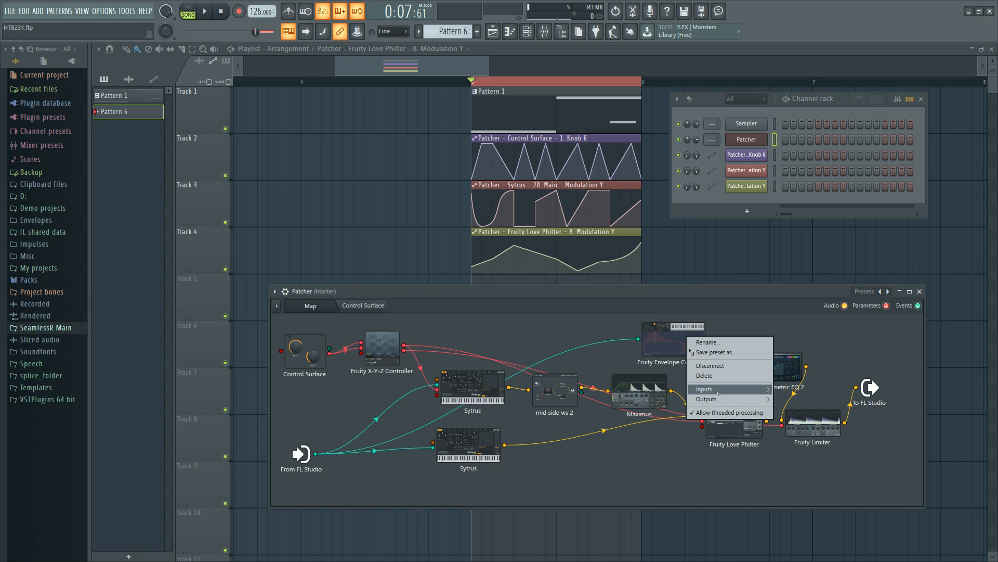
left_click(712, 366)
right_click(668, 339)
left_click(691, 377)
Compare the z, y and x output mapping curves in the Fruity X-Y-Z Controller, and close it.
double_click(383, 348)
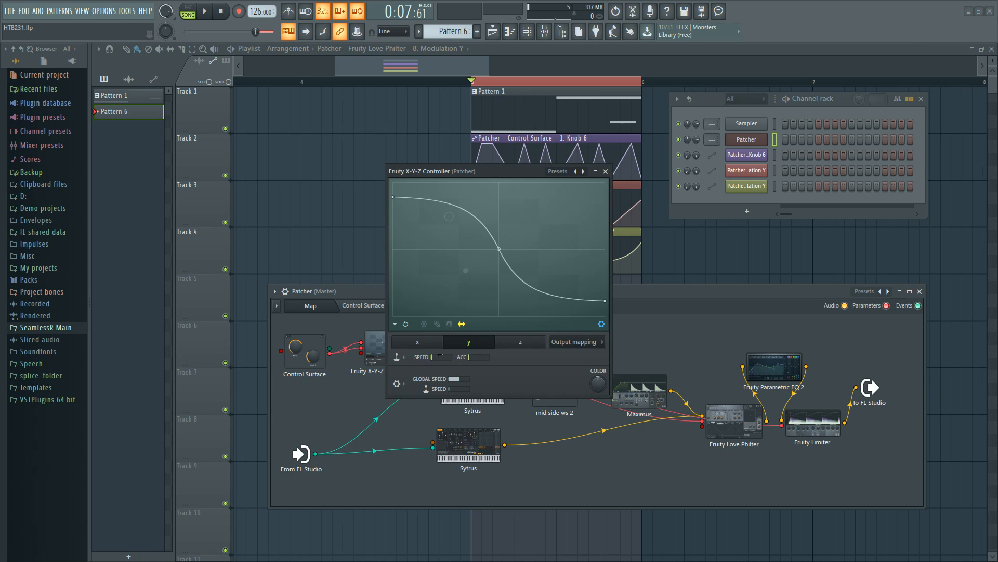
left_click(525, 346)
left_click(472, 344)
left_click(420, 343)
left_click(458, 344)
left_click(434, 344)
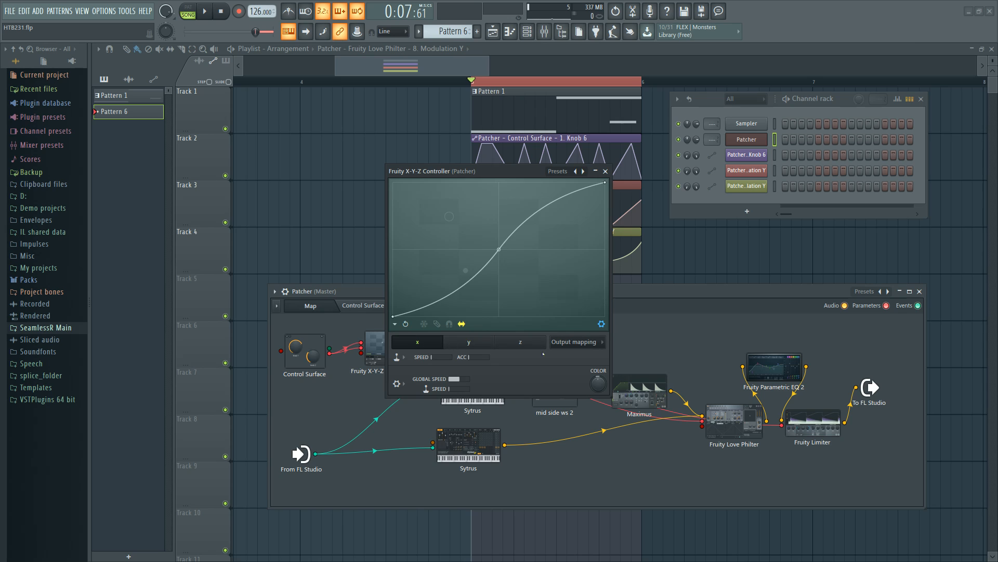
right_click(704, 238)
left_click(606, 171)
Examine the playlist's automation clips, and reopen the Patcher map from the channel rack.
scroll(507, 229, "up", 4)
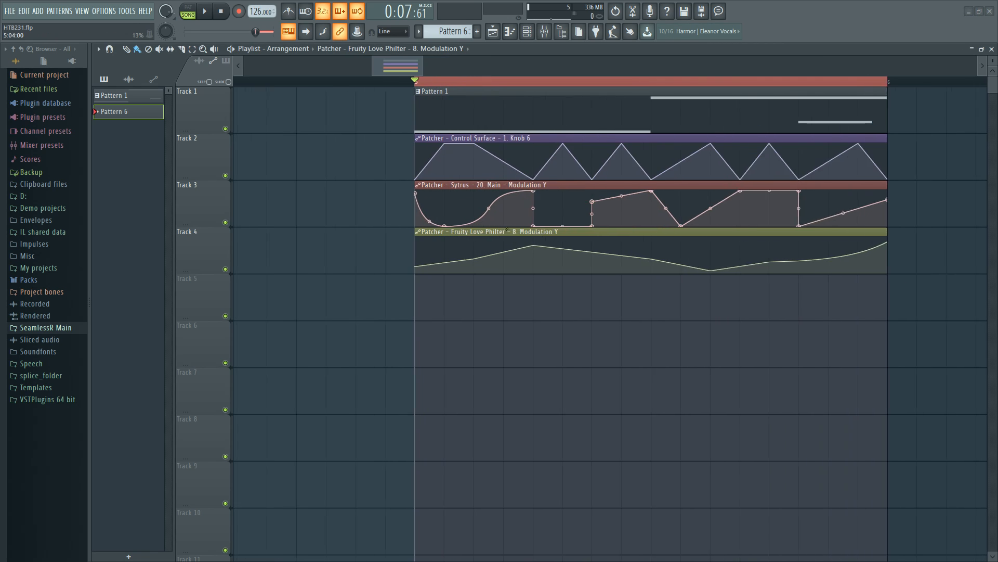
scroll(507, 229, "up", 2)
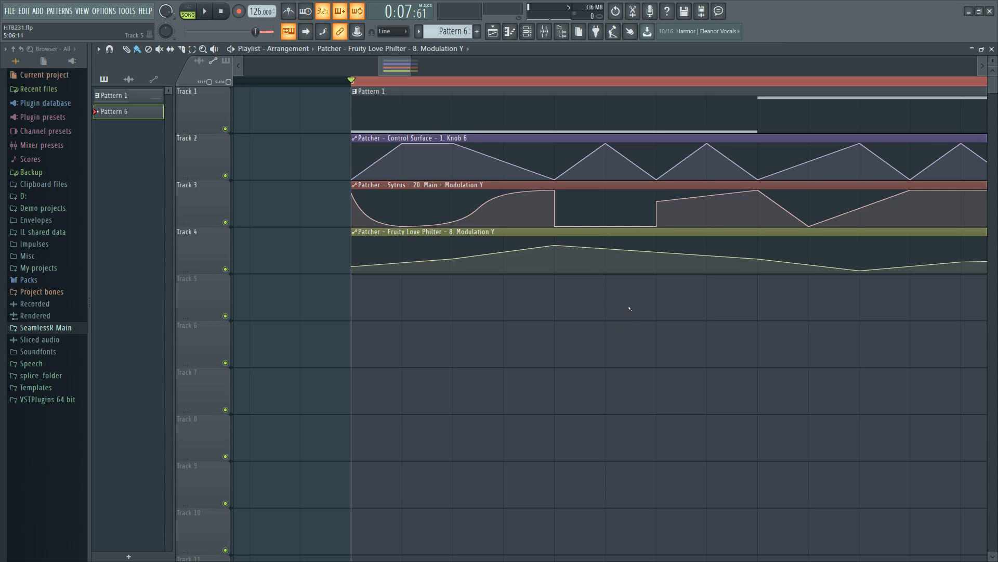
scroll(623, 297, "down", 5)
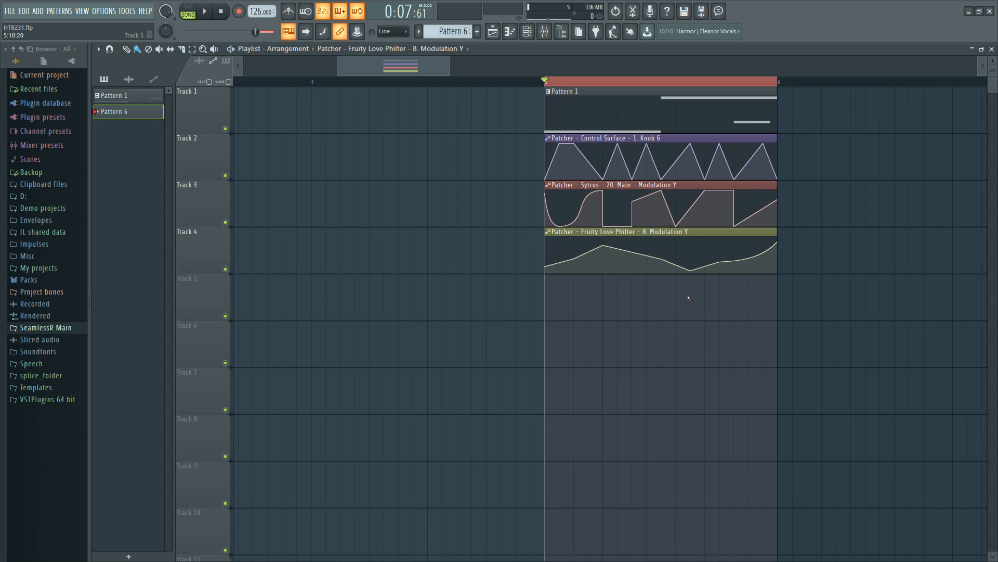
left_click(526, 31)
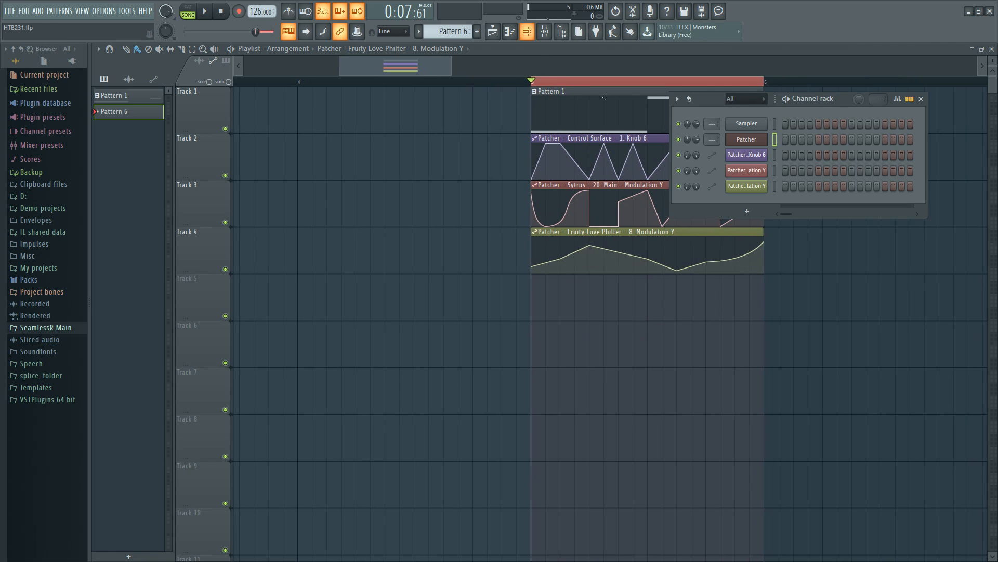
left_click(747, 140)
left_click_drag(666, 297, 680, 254)
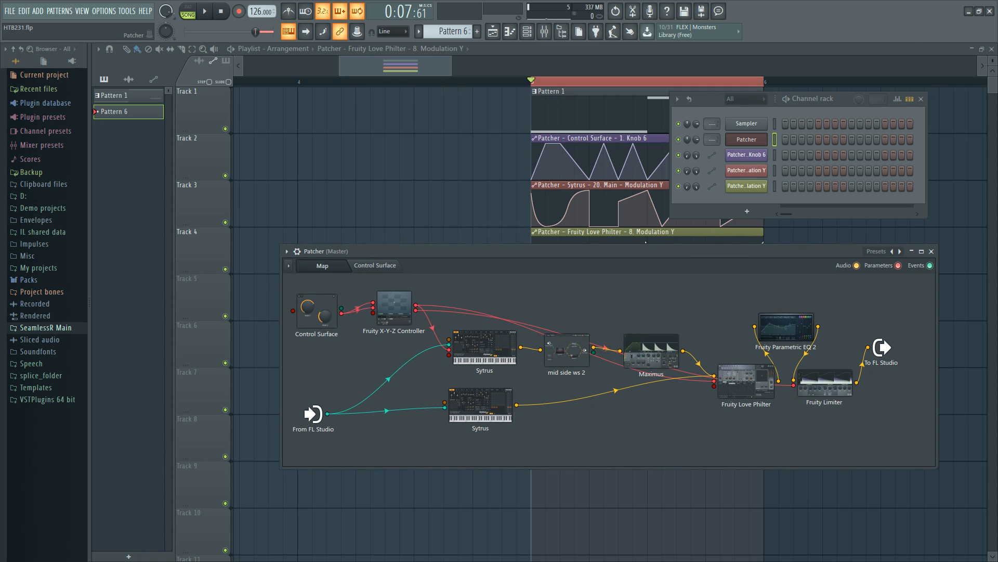
Play the song briefly with the Fruity Limiter open to watch its level display, and close the limiter.
double_click(825, 380)
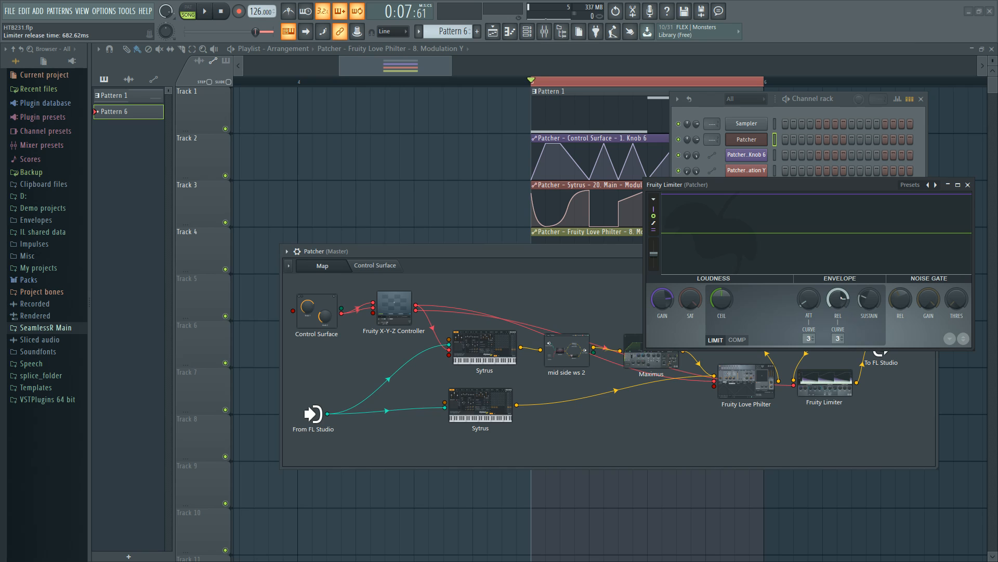
key("space")
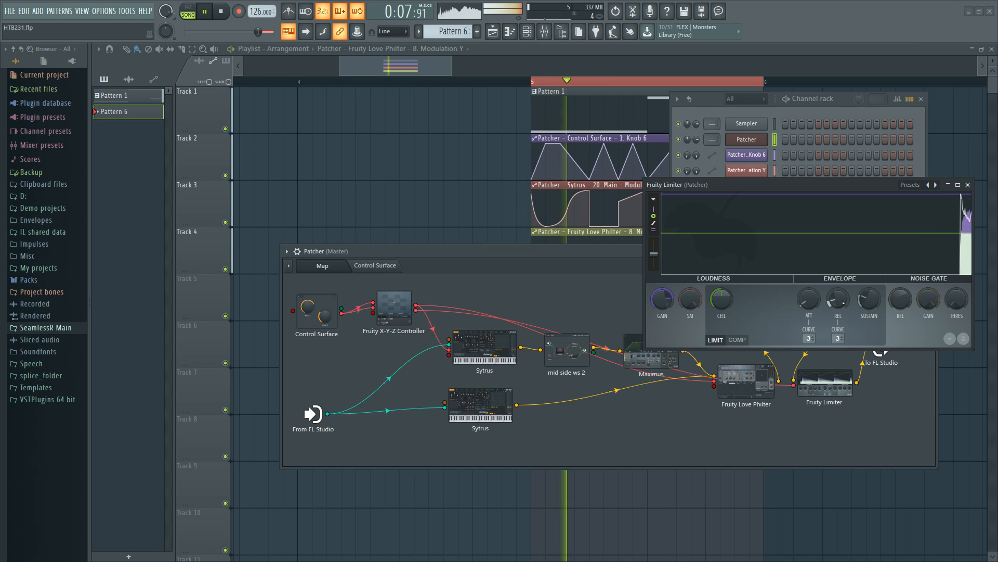
key("space")
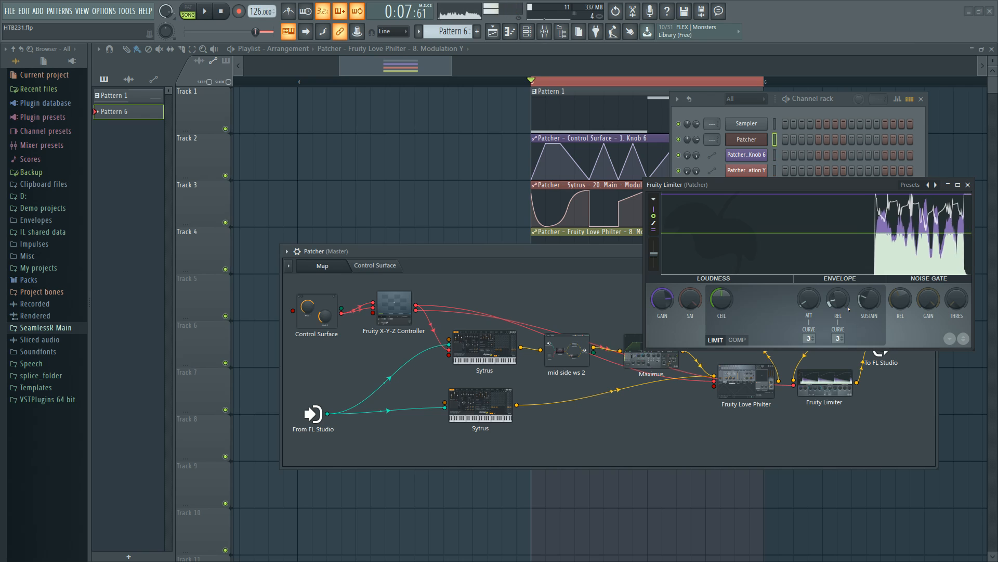
left_click(968, 186)
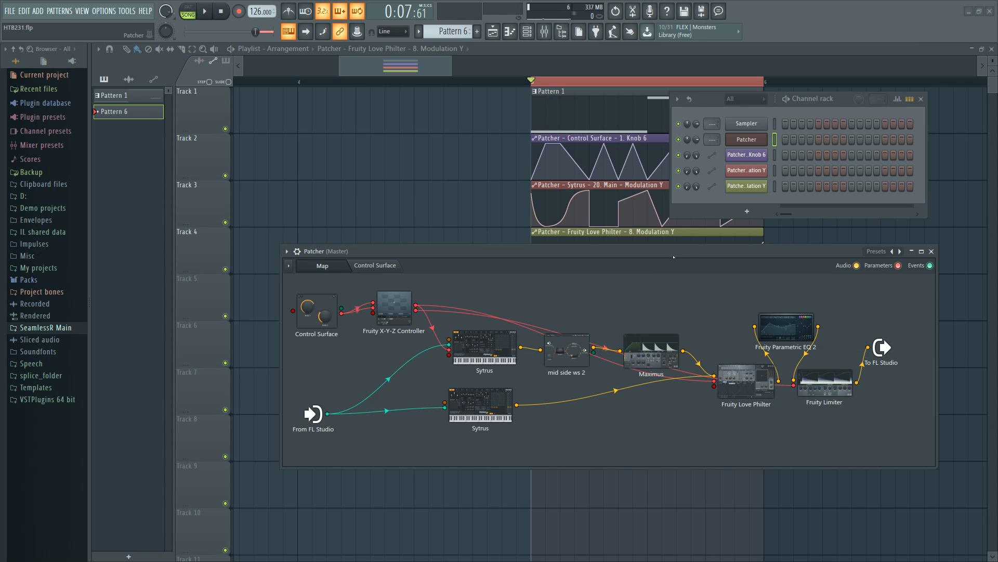
Shift the To FL Studio and Fruity Limiter modules farther right in the Patcher map, and open the limiter.
left_click_drag(672, 254, 693, 238)
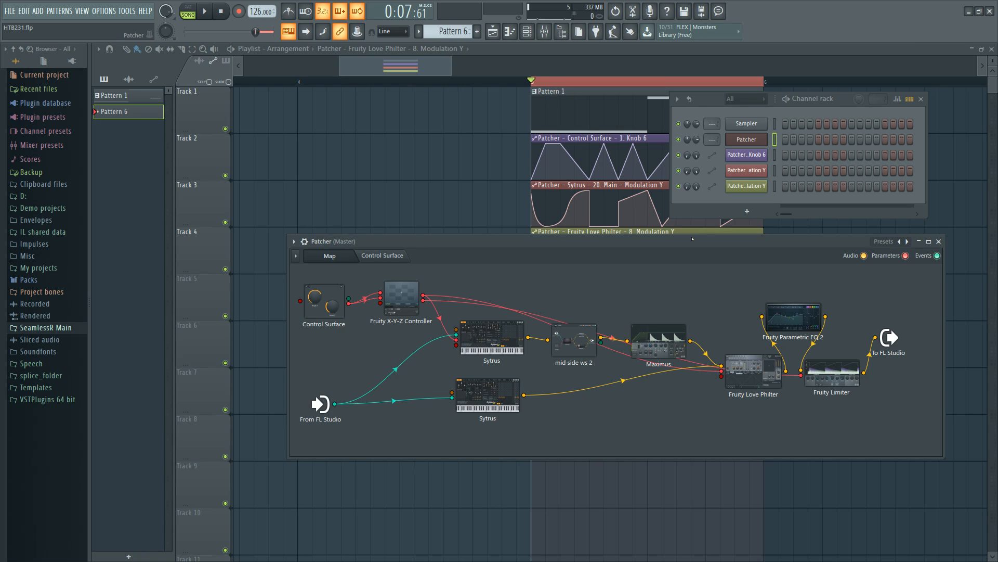
left_click_drag(682, 243, 686, 242)
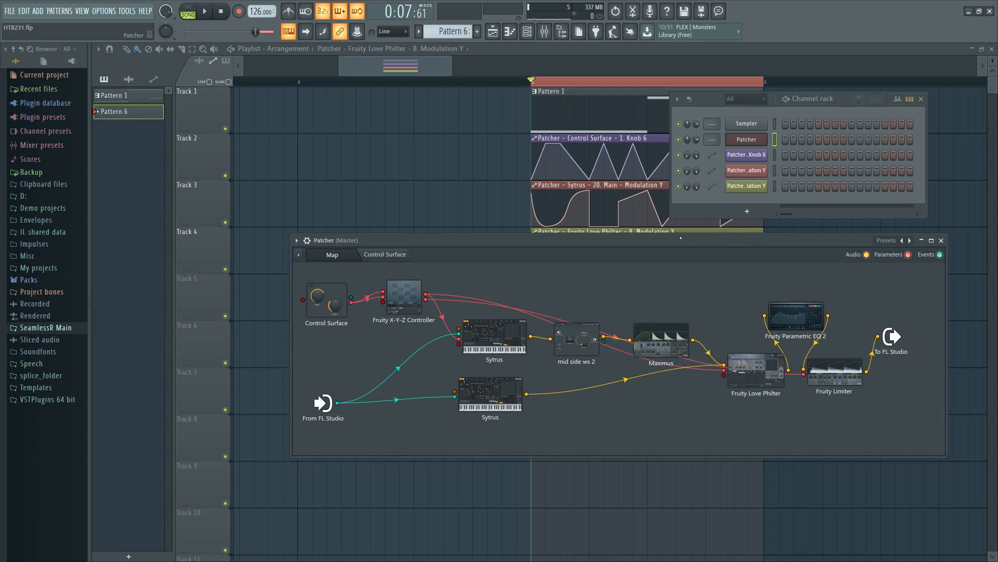
mouse_move(671, 248)
left_mouse_down()
mouse_move(675, 261)
mouse_move(670, 252)
left_mouse_up()
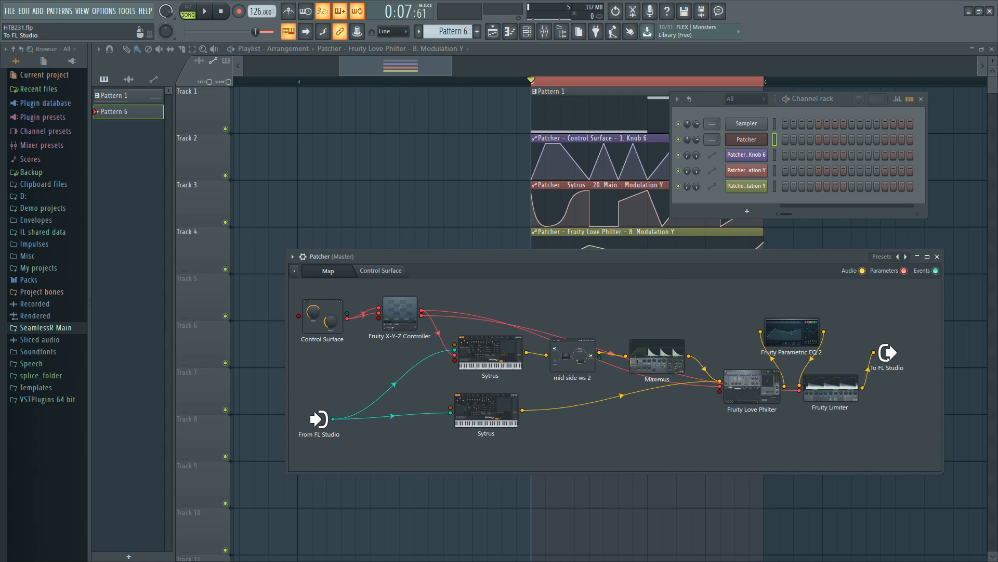
left_click_drag(886, 360, 915, 368)
left_click_drag(831, 393, 863, 408)
double_click(862, 407)
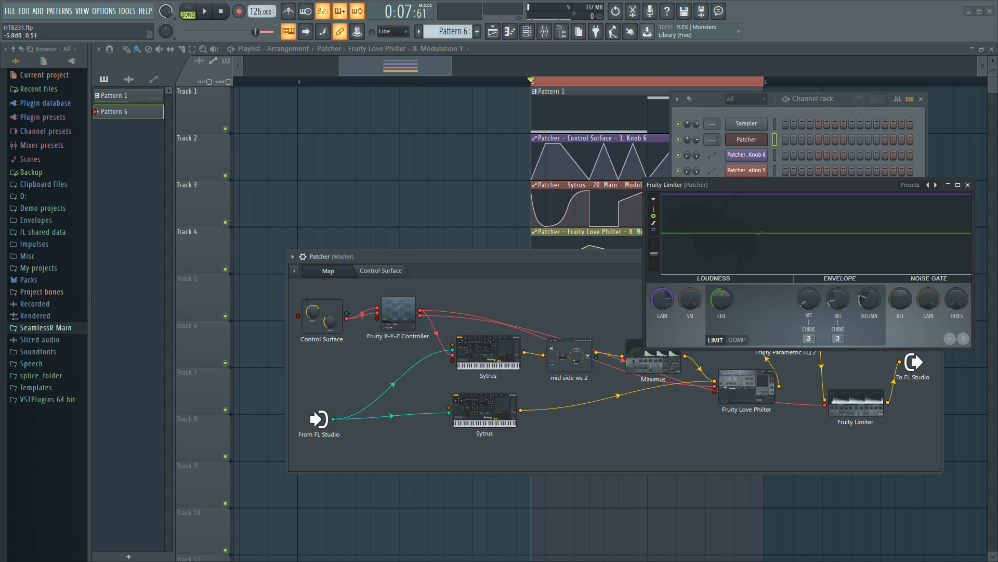
left_click_drag(776, 185, 749, 187)
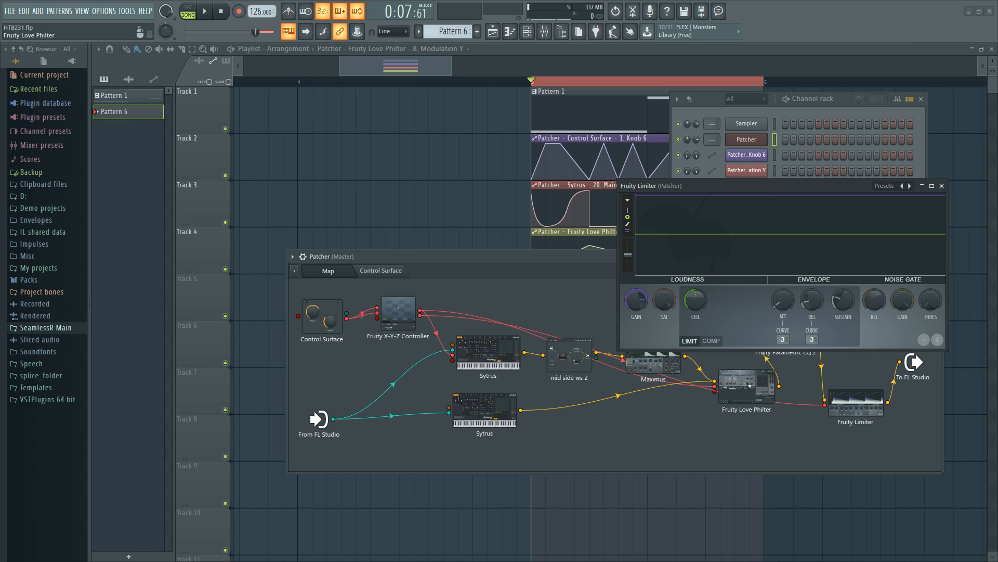
Open Maximus from the Patcher map and review the compression curves of its individual bands and master.
double_click(679, 371)
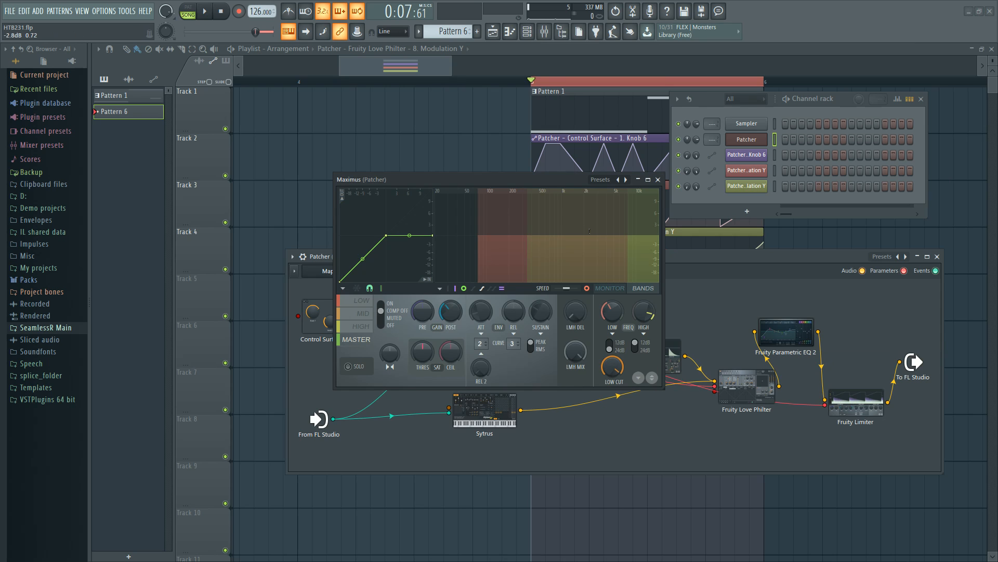
left_click(363, 300)
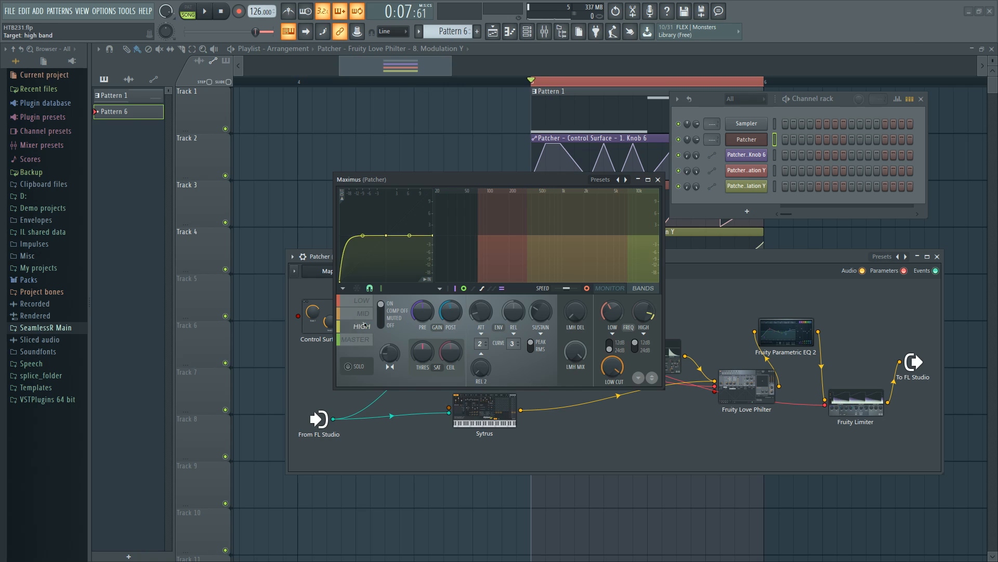
left_click(363, 313)
left_click(356, 339)
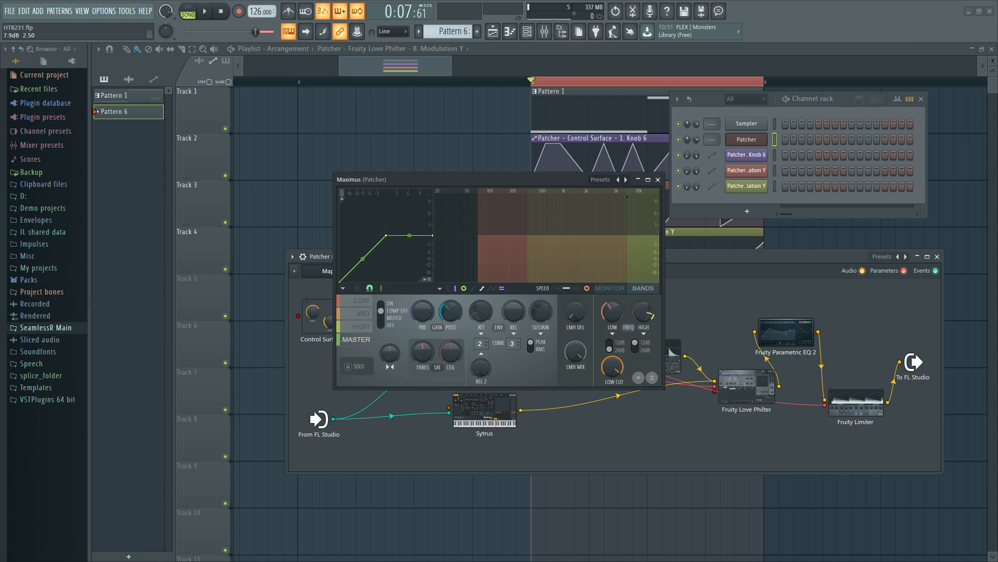
left_click(658, 179)
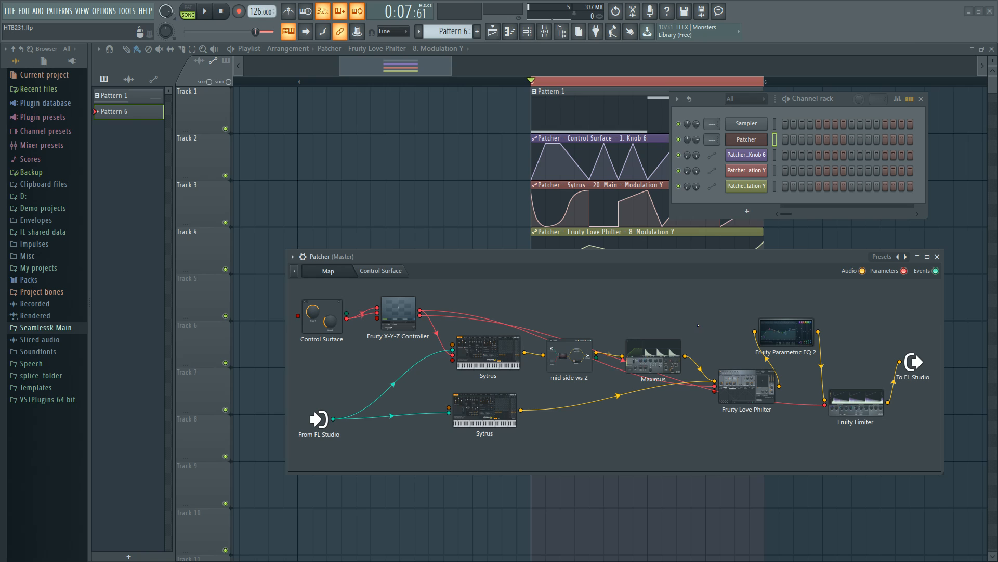
Inspect Maximus, Fruity Love Philter and Fruity Parametric EQ 2 one after another in the effect chain.
left_click(660, 352)
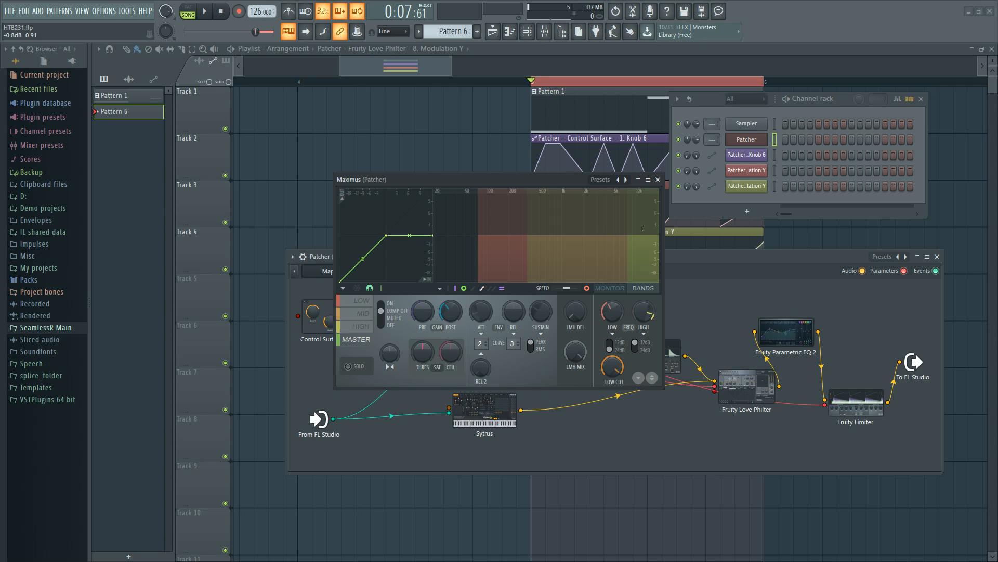
left_click(657, 180)
left_click(747, 384)
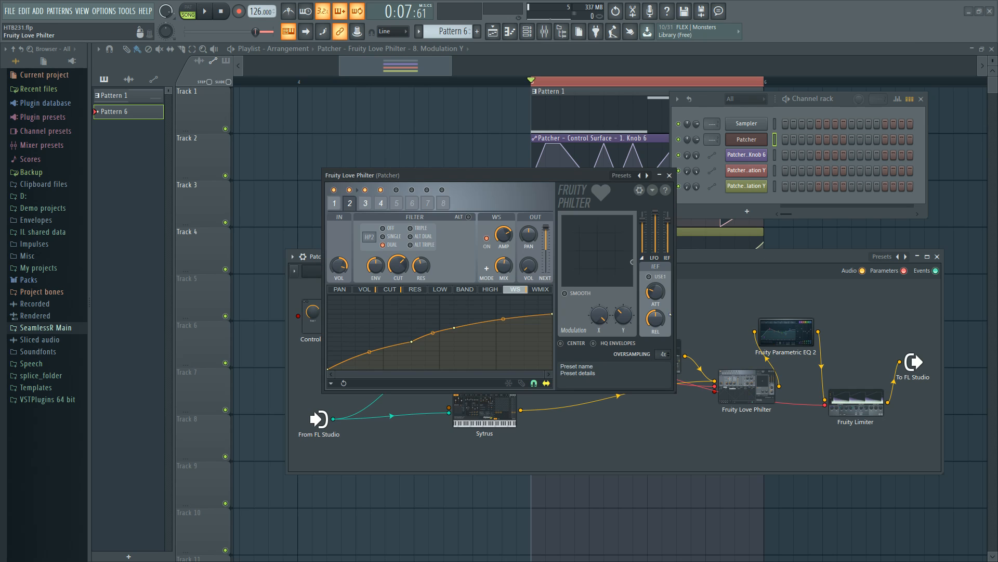
left_click(669, 176)
left_click(786, 333)
left_click(658, 196)
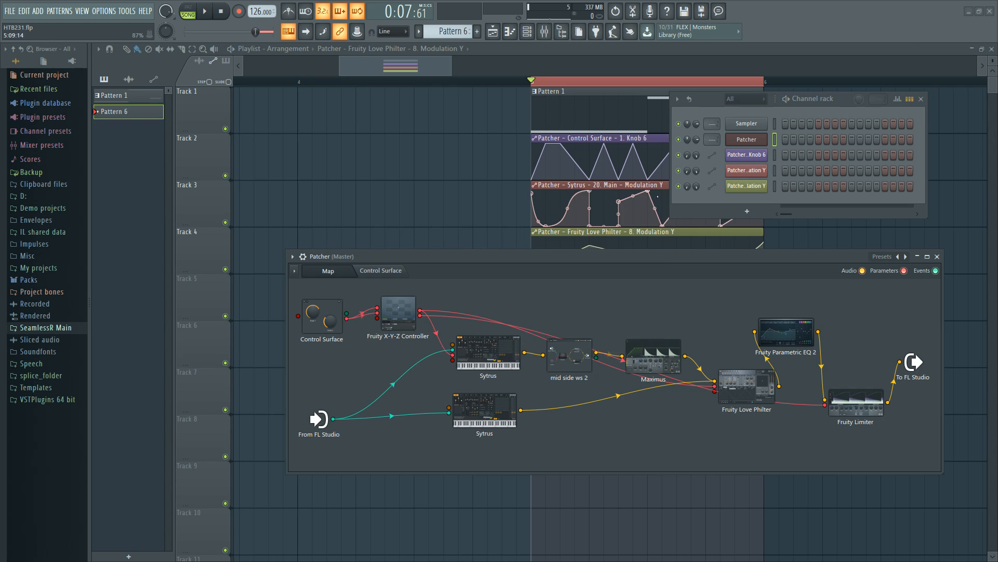
Open the Fruity Limiter and play the song to watch the incoming level peaks.
left_click(856, 403)
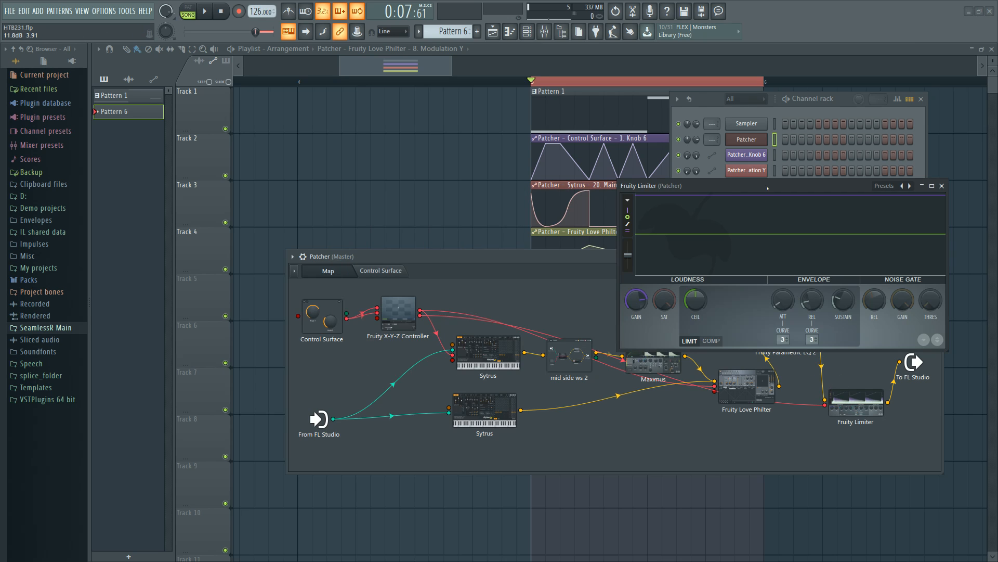
key("space")
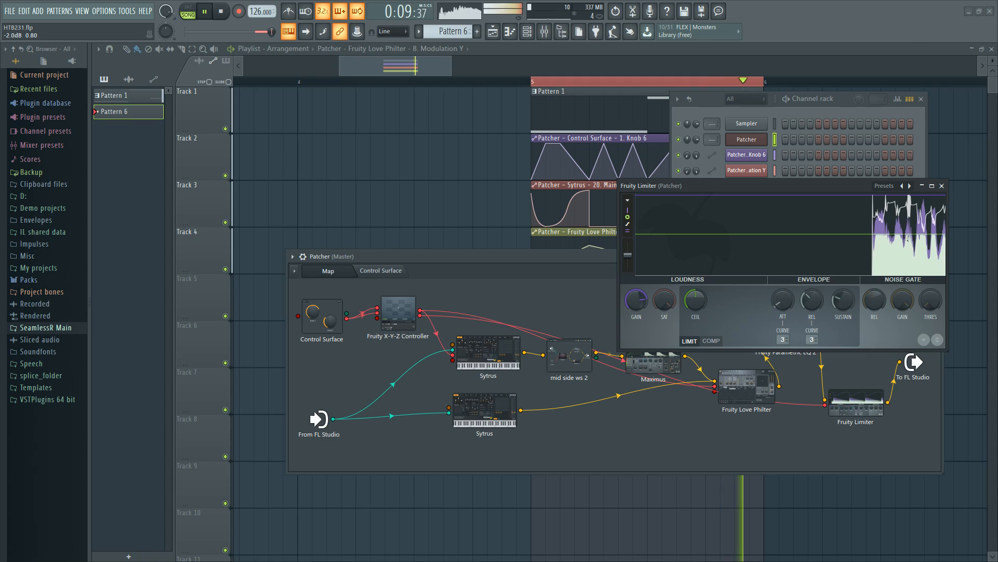
key("space")
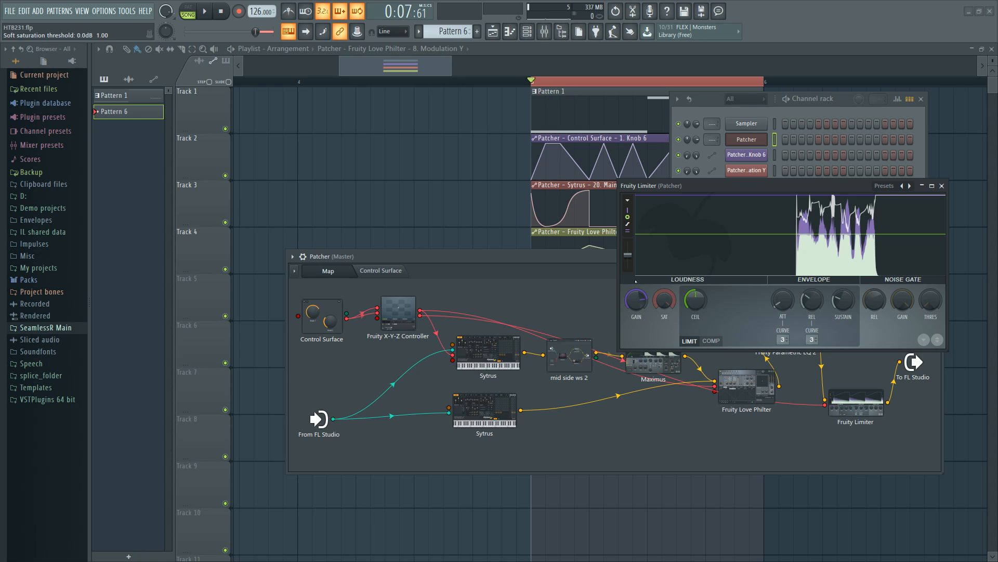
Raise the scrolling speed of the Fruity Limiter's level display and play the song again.
left_click_drag(628, 254, 628, 242)
key("space")
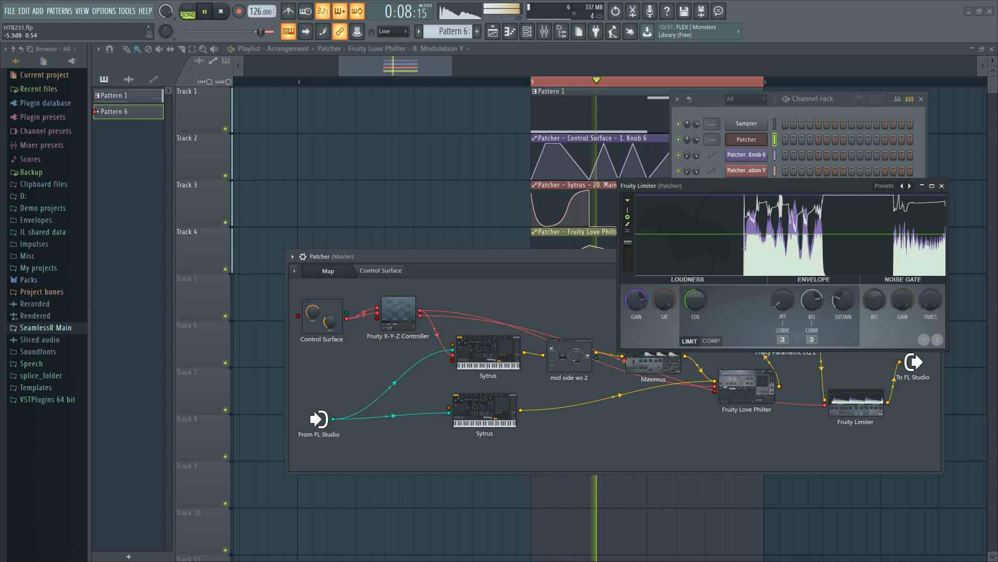
key("space")
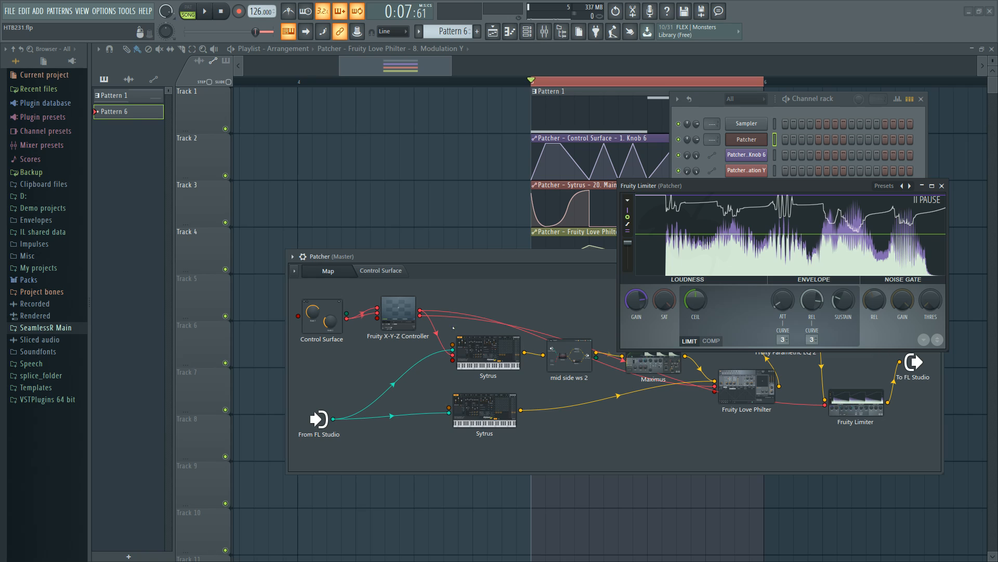
Check the x output mapping curve in the Fruity X-Y-Z Controller, and close it.
double_click(399, 313)
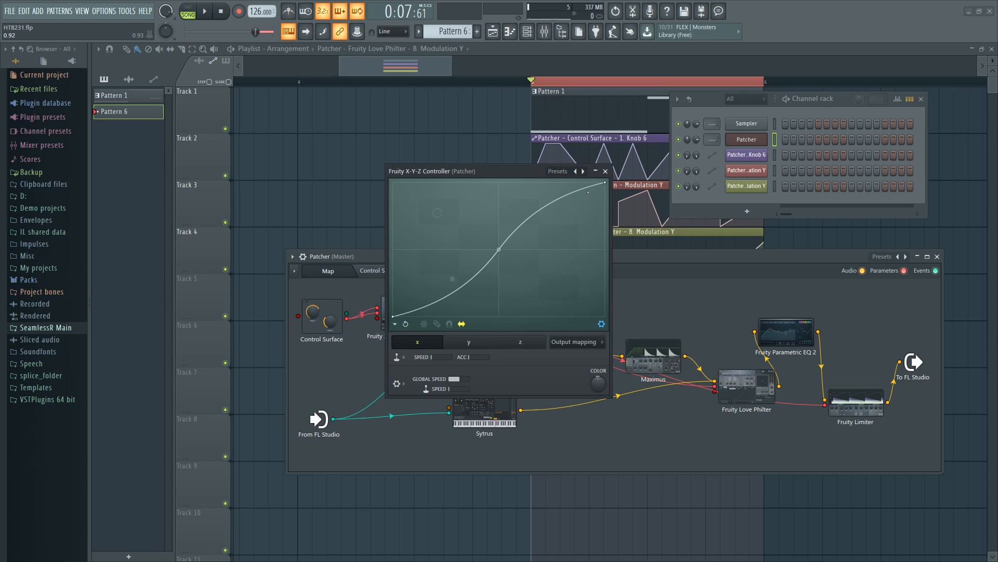
left_click(605, 171)
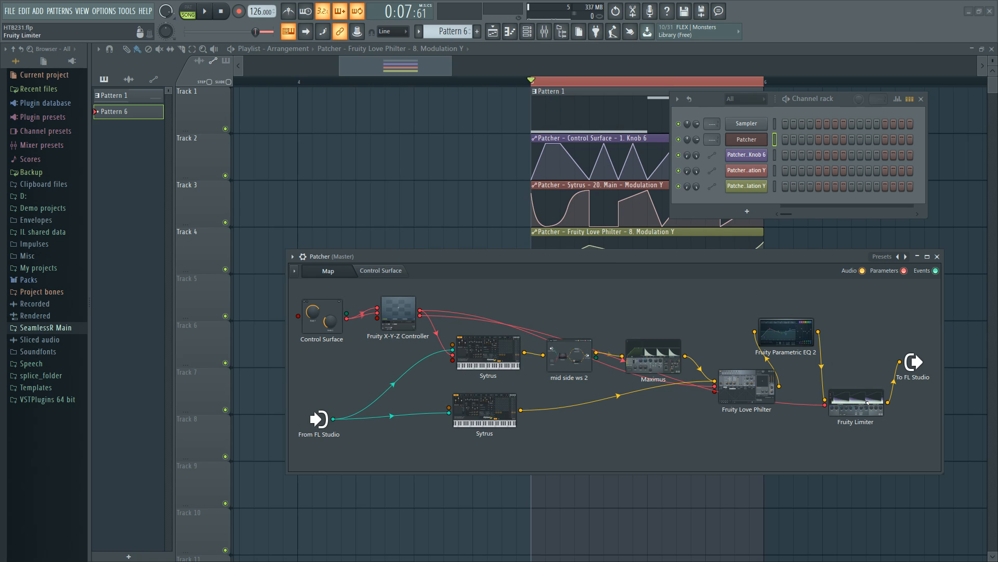
Reposition the Fruity X-Y-Z Controller node slightly in the Patcher map and check the Control Surface page.
left_click_drag(399, 315, 414, 306)
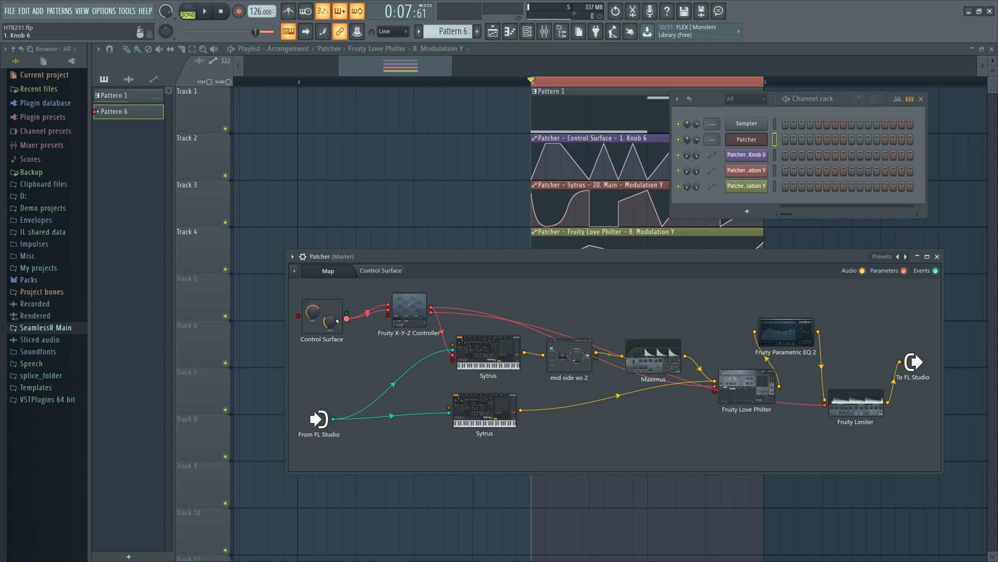
left_click(381, 271)
left_click(329, 271)
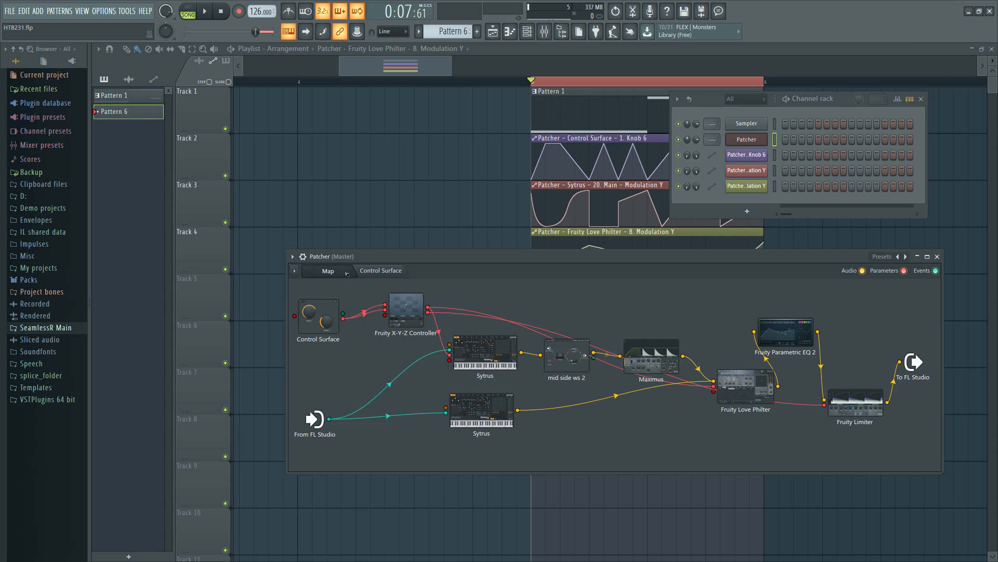
Compare the x, y and z output mapping curves in the Fruity X-Y-Z Controller, and close it.
left_click(395, 312)
left_click(469, 341)
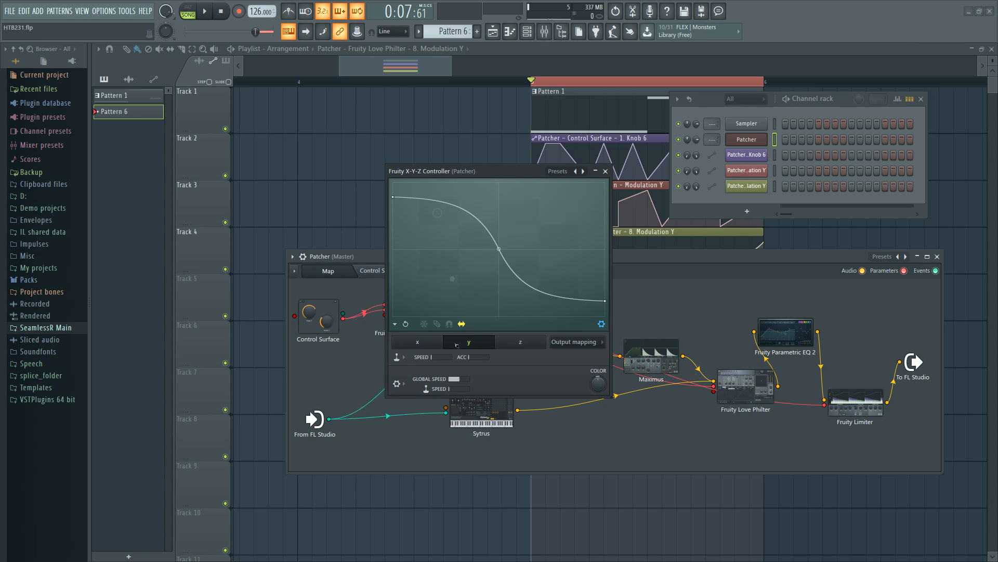
left_click(524, 342)
left_click(470, 342)
left_click(424, 342)
left_click(468, 343)
left_click(427, 342)
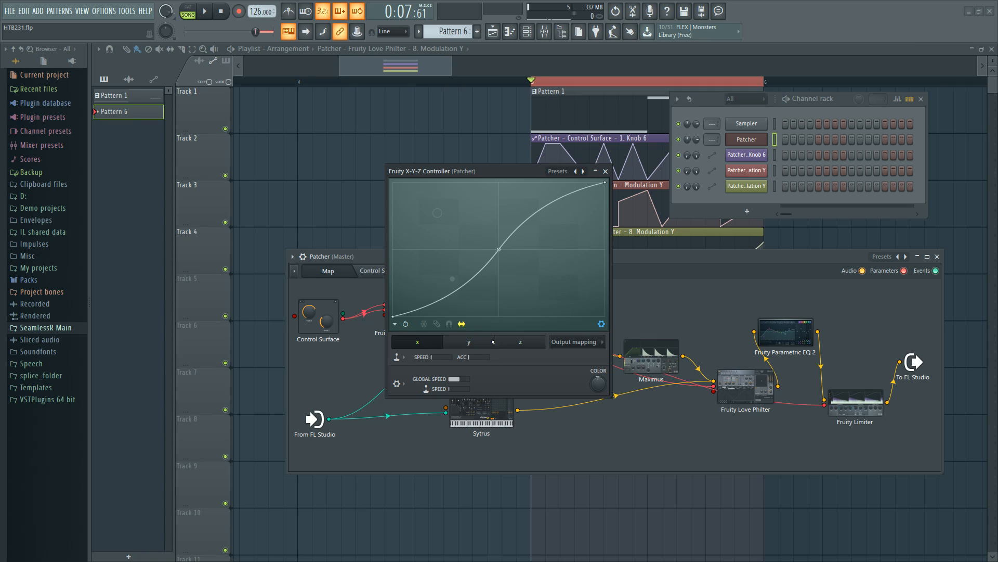
left_click(605, 171)
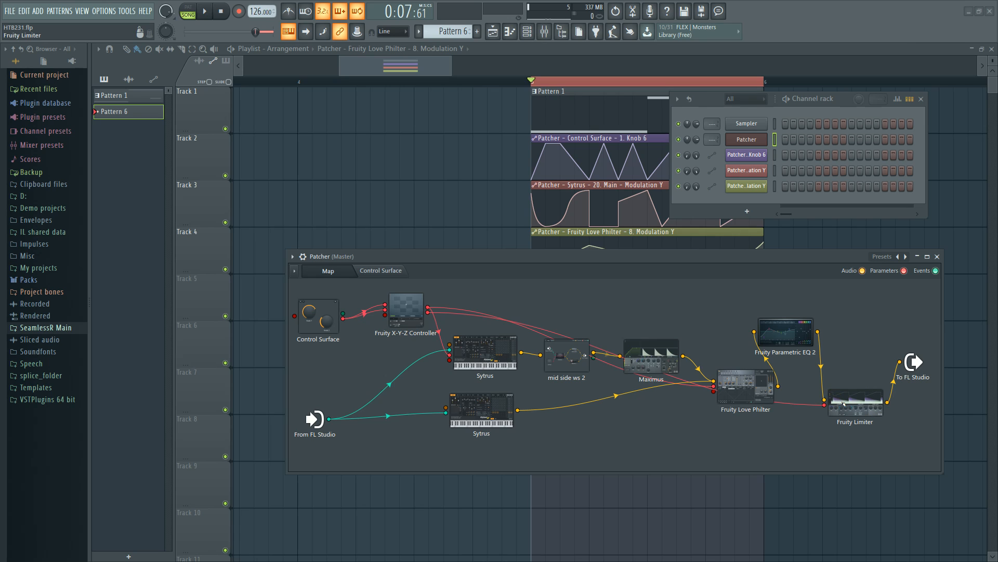
Connect Fruity Love Philter's audio output directly to To FL Studio and play the song with Fruity Parametric EQ 2 open.
left_click(785, 331)
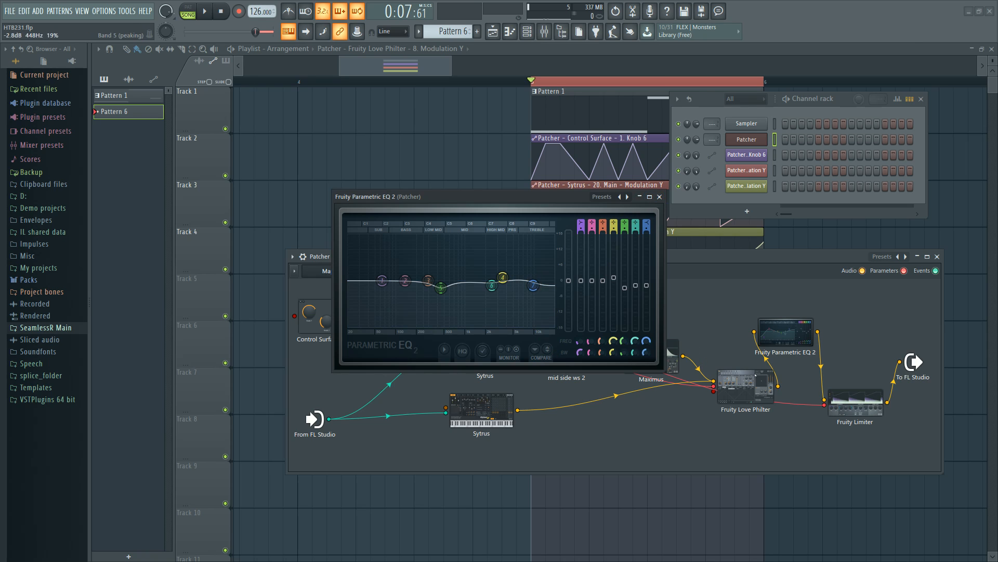
left_click_drag(779, 386, 888, 359)
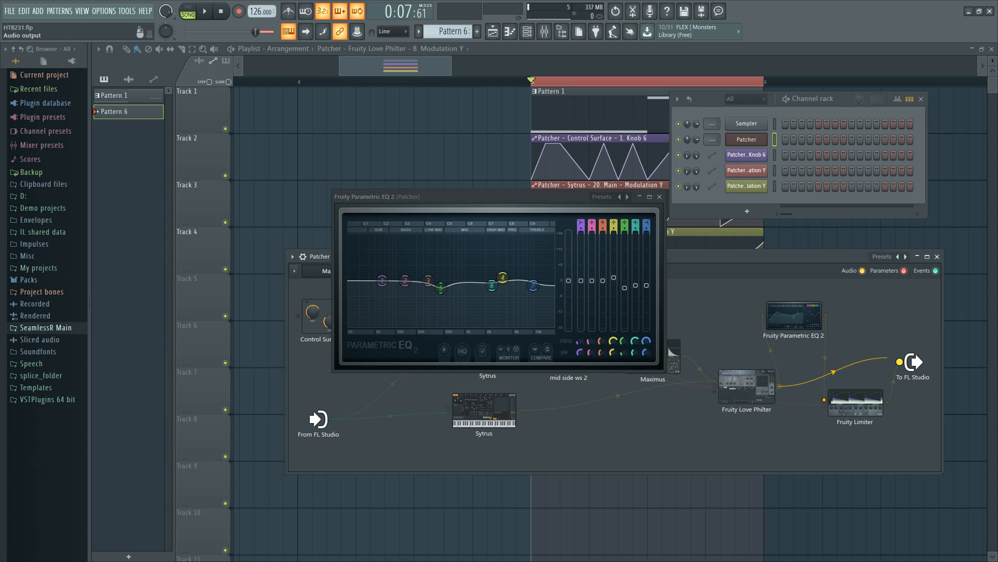
key("space")
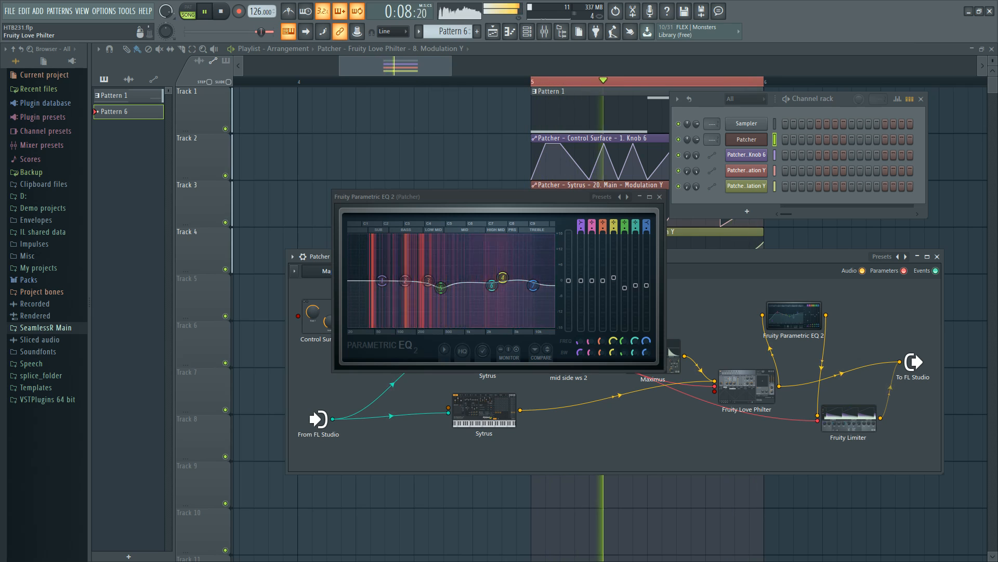
Open Fruity Love Philter, select filter unit 1 and turn off units 2 and 4.
double_click(747, 386)
key("space")
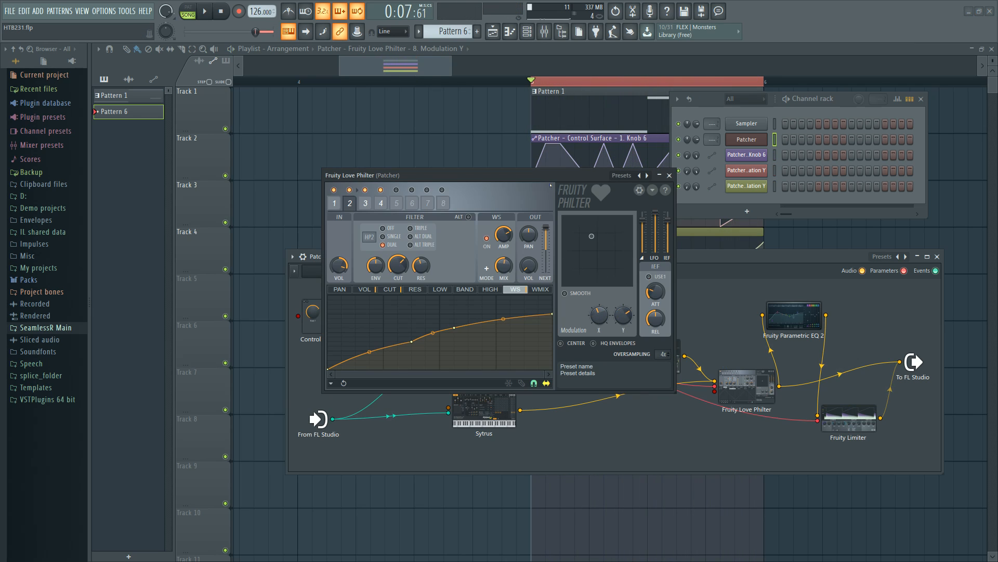
left_click_drag(349, 205, 407, 209)
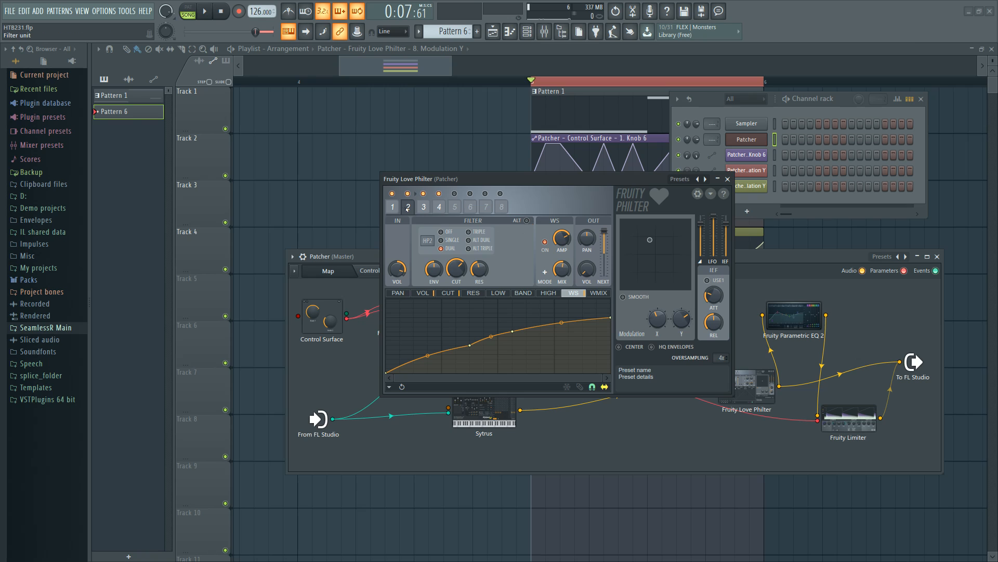
left_click(392, 207)
left_click(408, 193)
left_click(439, 193)
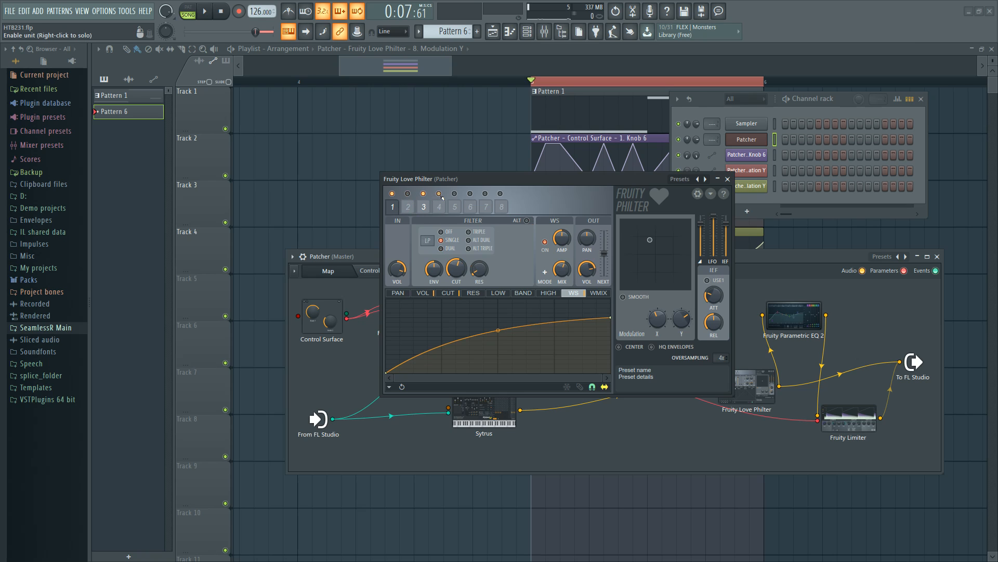
Play the song while examining filter unit 1's volume curve for Mod X.
key("space")
left_click(422, 293)
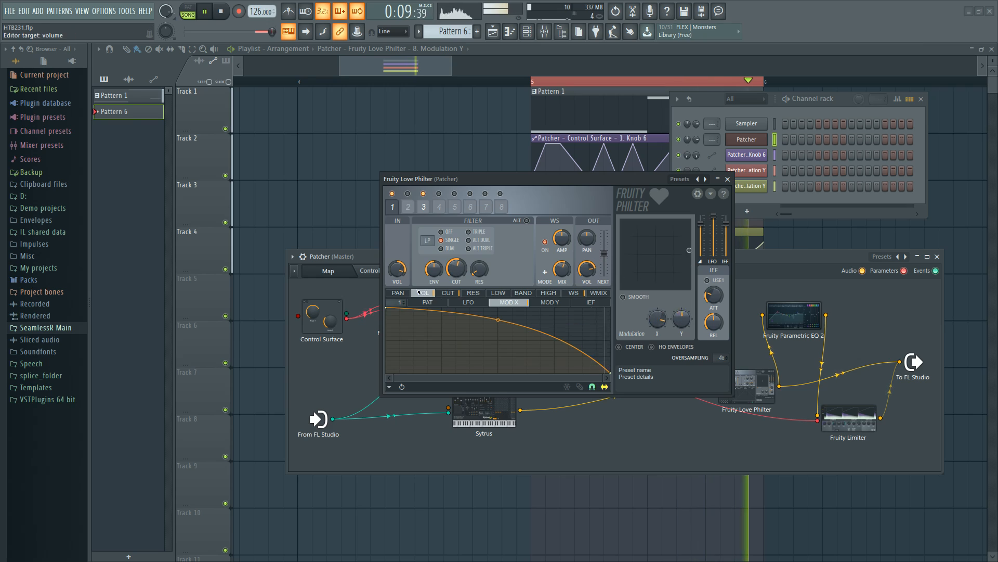
key("space")
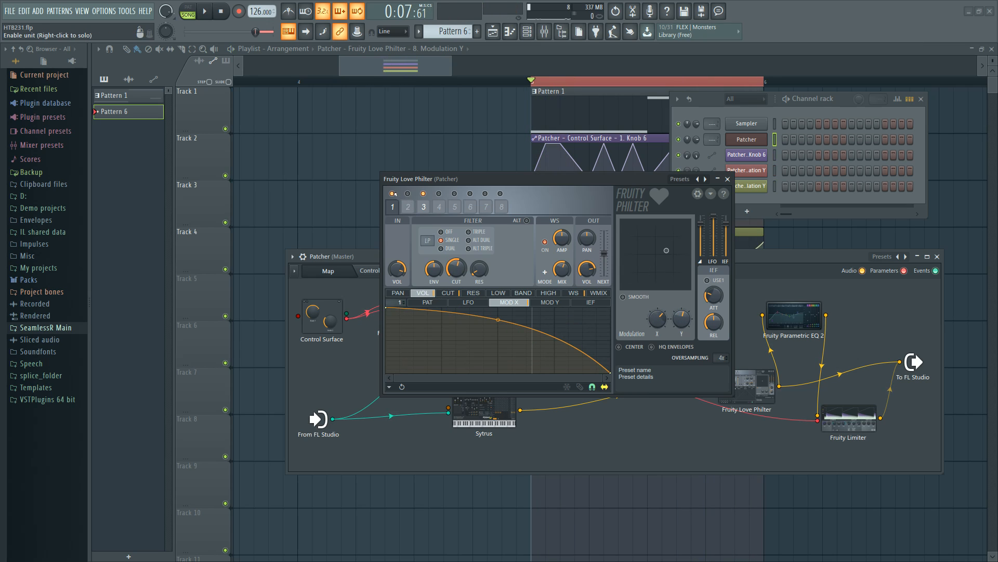
Turn off filter unit 1, enable unit 2 in its place, and play the song to hear it.
left_click(409, 207)
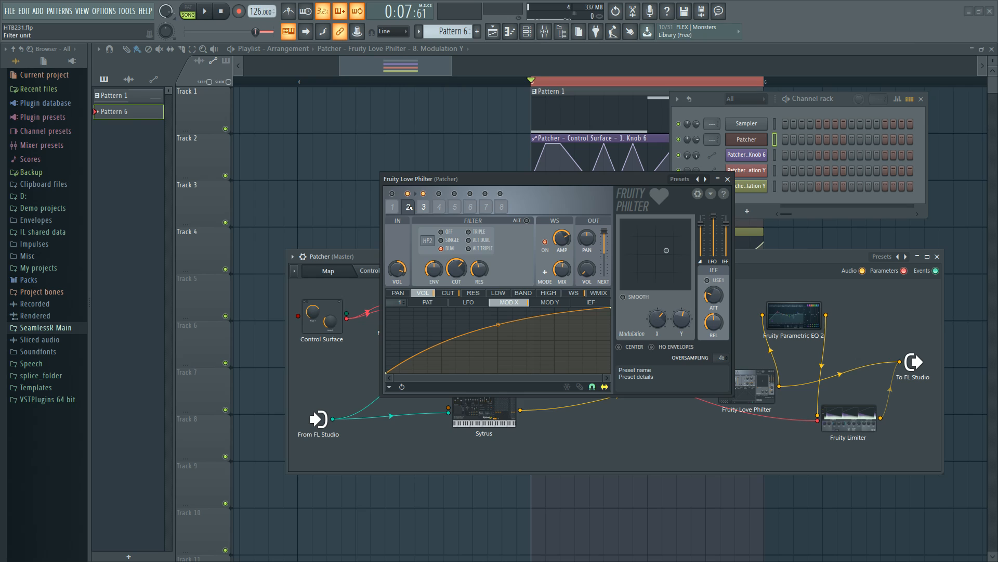
key("space")
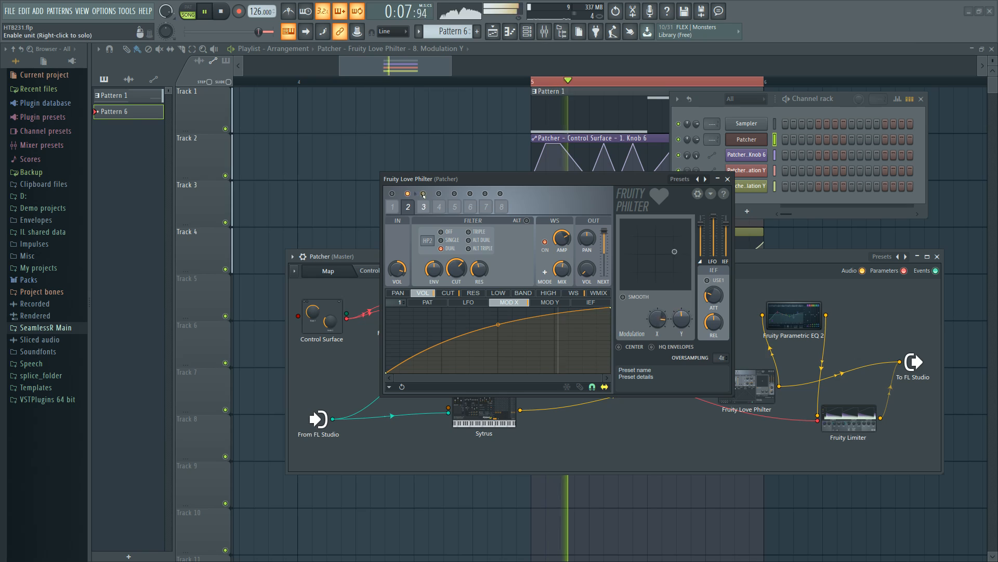
left_click(423, 194)
key("space")
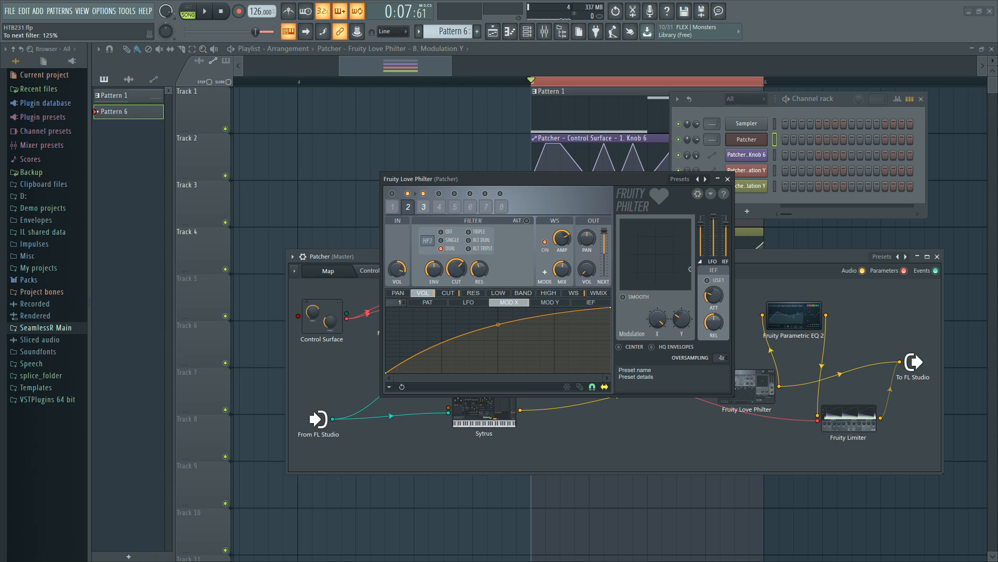
Check filter unit 2's send level to the next filter and filter unit 3's input volume.
mouse_move(605, 230)
left_mouse_down()
mouse_move(604, 268)
mouse_move(604, 230)
left_mouse_up()
left_click(424, 206)
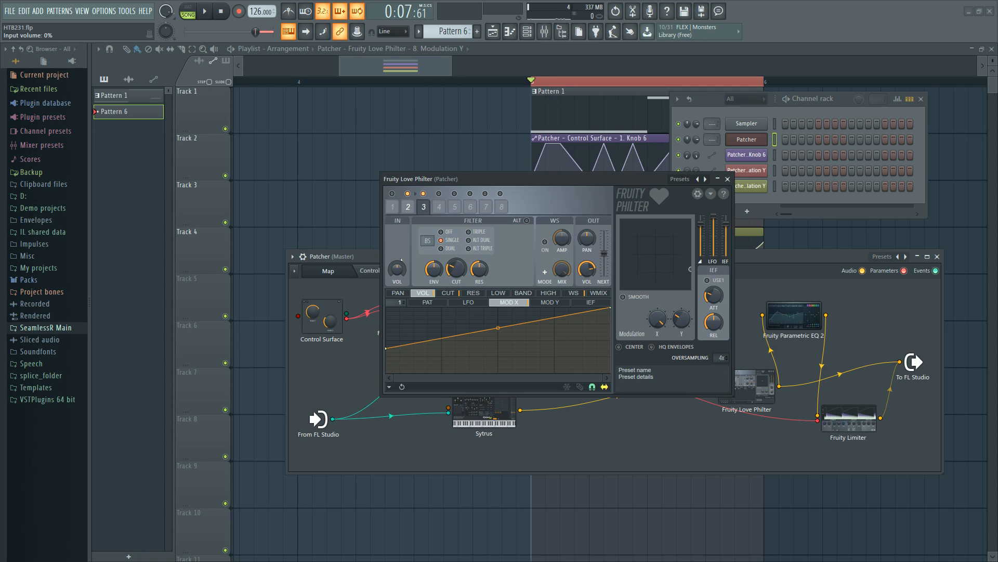
left_click(408, 206)
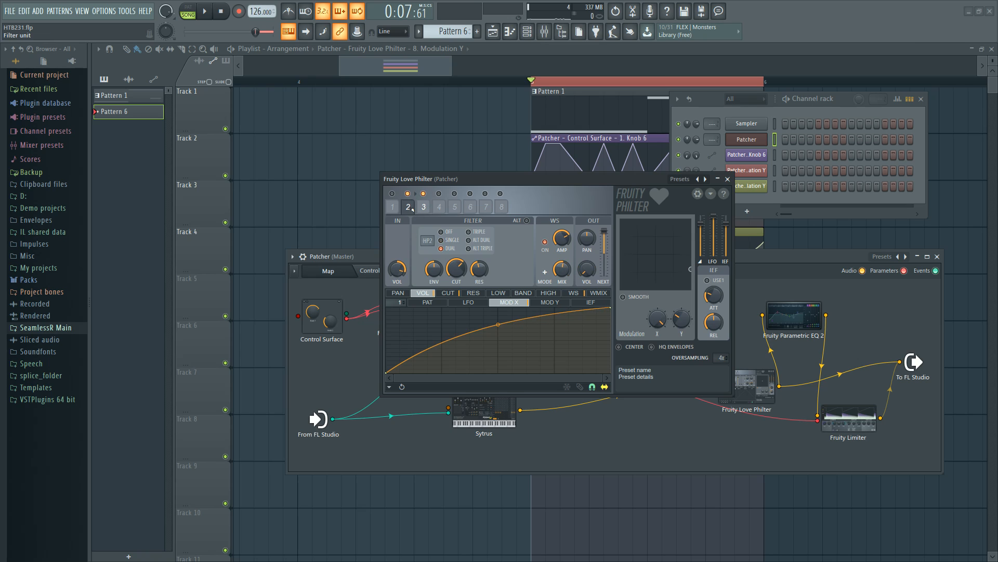
Toggle filter units 3 and 2 for comparison, and play the song with both units on.
left_click(424, 194)
left_click(409, 195)
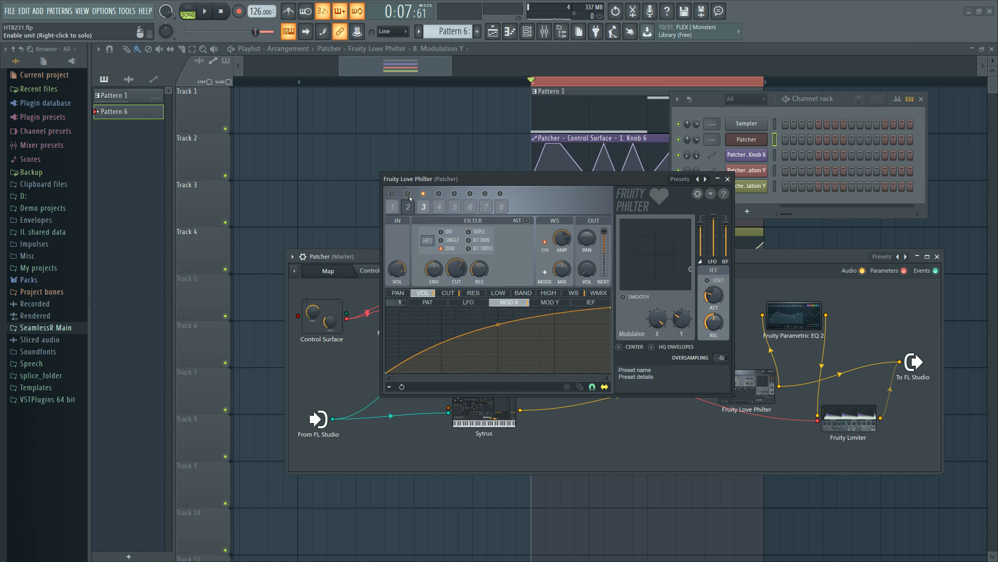
left_click(409, 195)
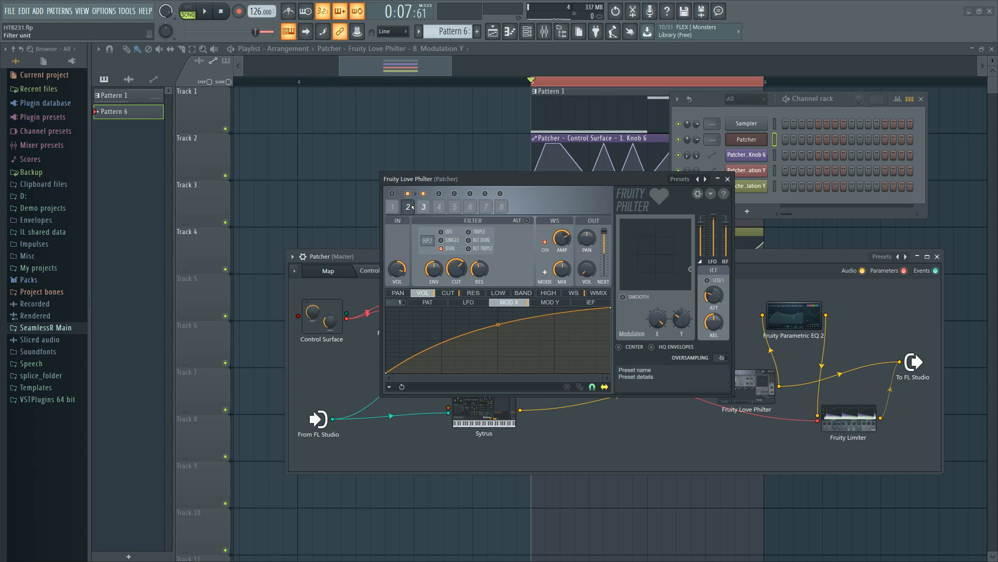
key("space")
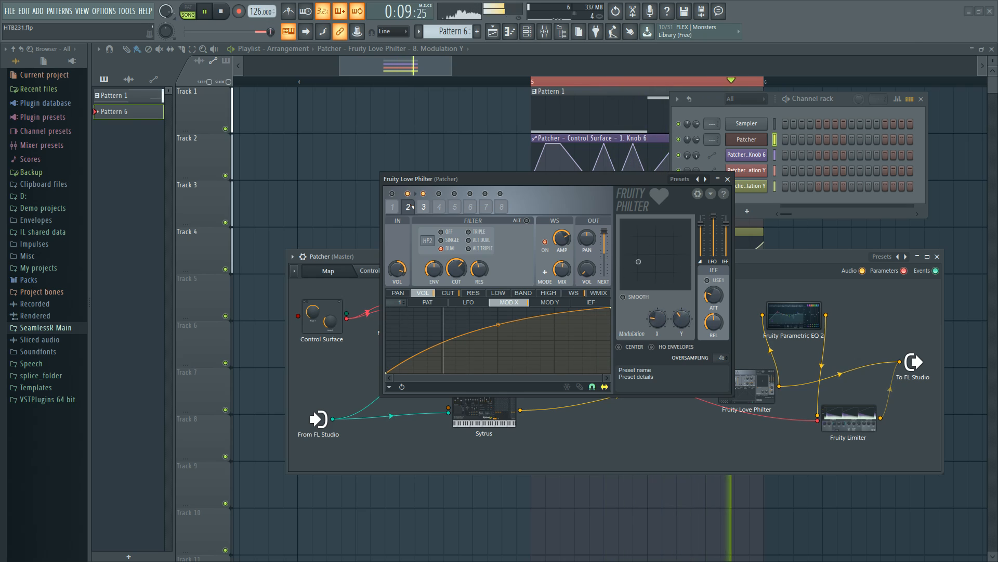
key("space")
Examine filter unit 1's volume curve and enable units 1, 2 and 3 together while playing the song.
left_click(394, 206)
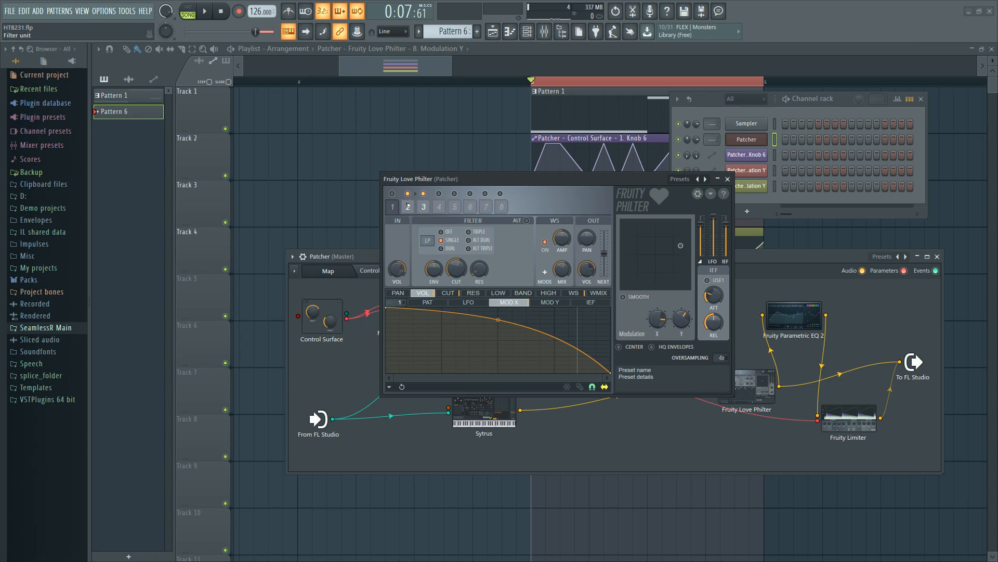
key("space")
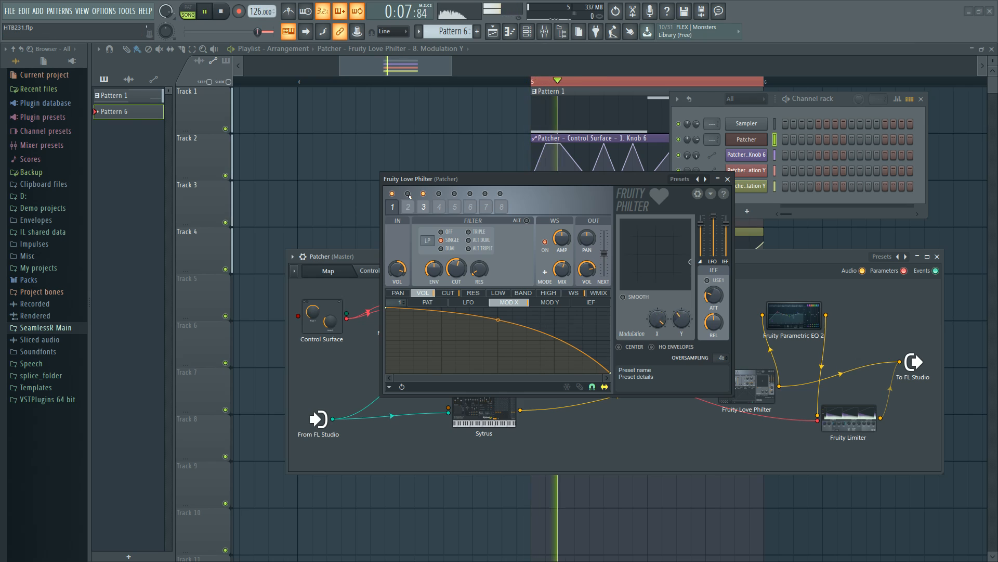
left_click(408, 196)
left_click(394, 195)
left_click(393, 194)
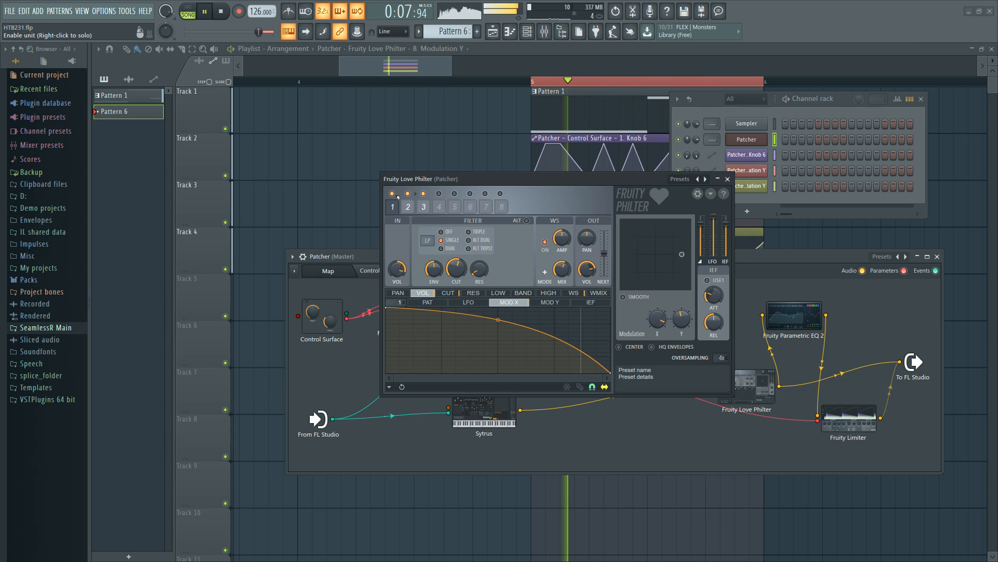
key("space")
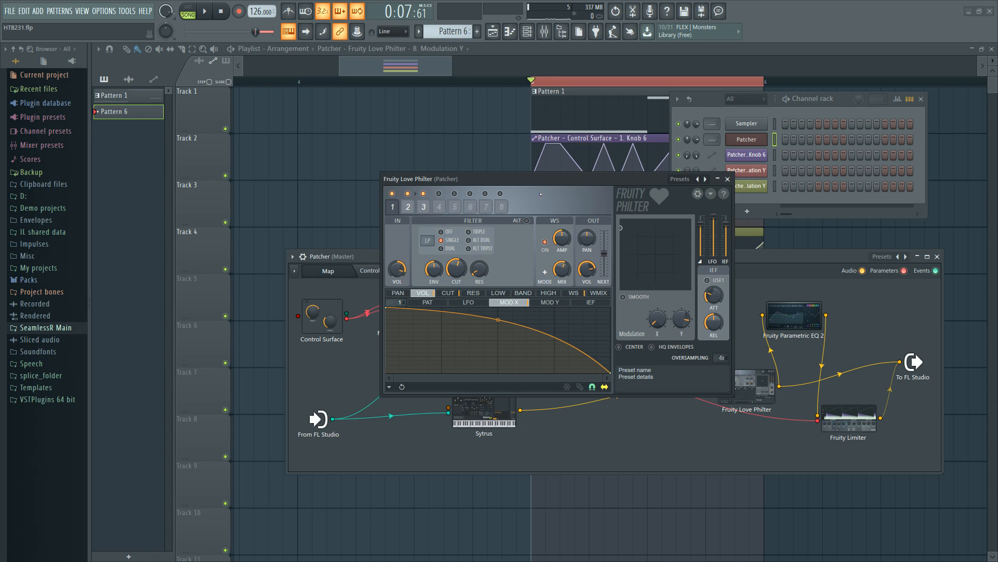
Compare the Mod X cutoff curves of filter units 1 to 3, and check unit 3's Mod Y cutoff curve.
left_click(448, 293)
left_click(408, 208)
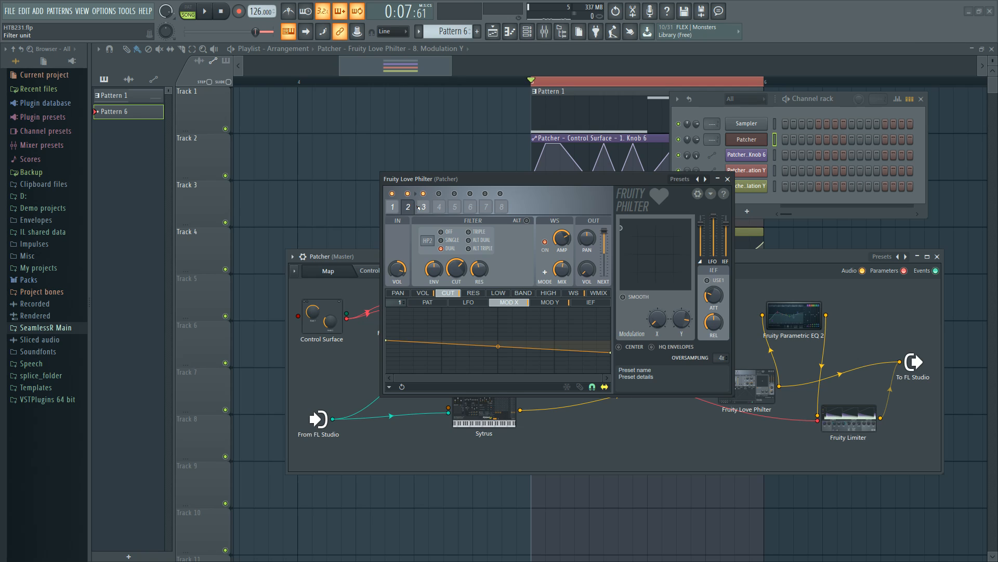
left_click(423, 207)
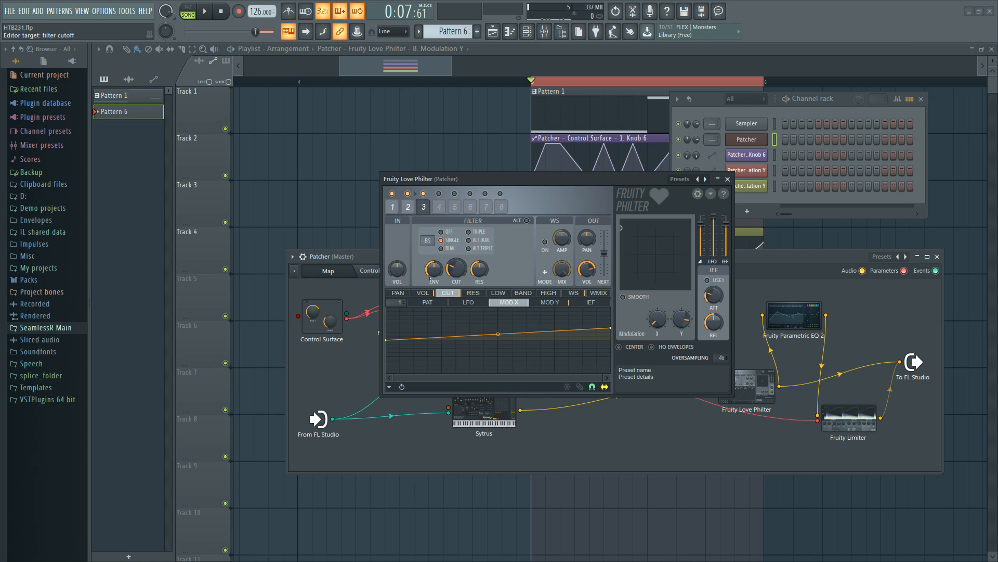
left_click(393, 207)
left_click(424, 207)
left_click(541, 306)
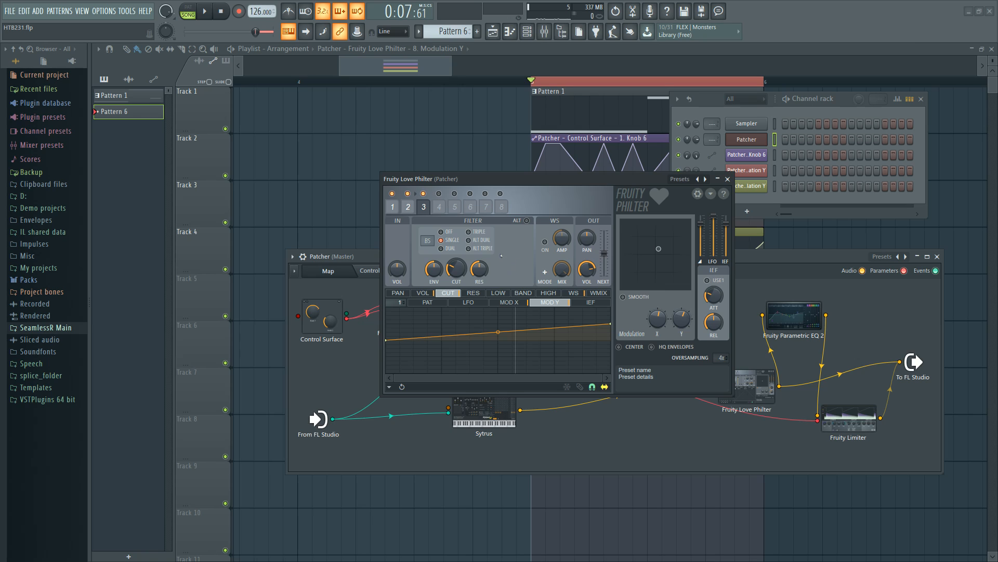
Compare the settings and Mod Y volume curves across the filter units in Fruity Love Philter.
left_click(423, 293)
left_click(409, 207)
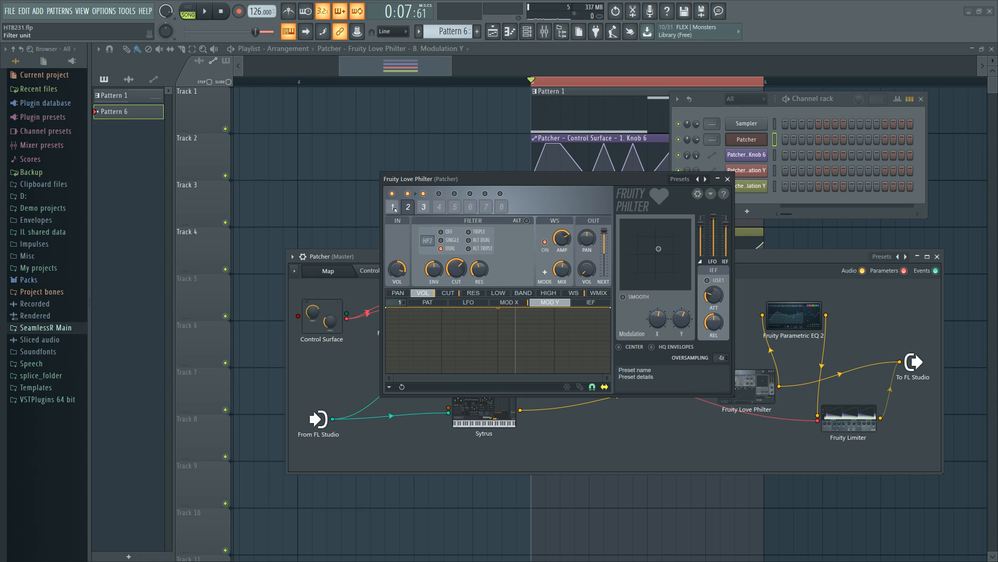
left_click(393, 208)
left_click(408, 209)
left_click(423, 210)
left_click(439, 212)
left_click(424, 208)
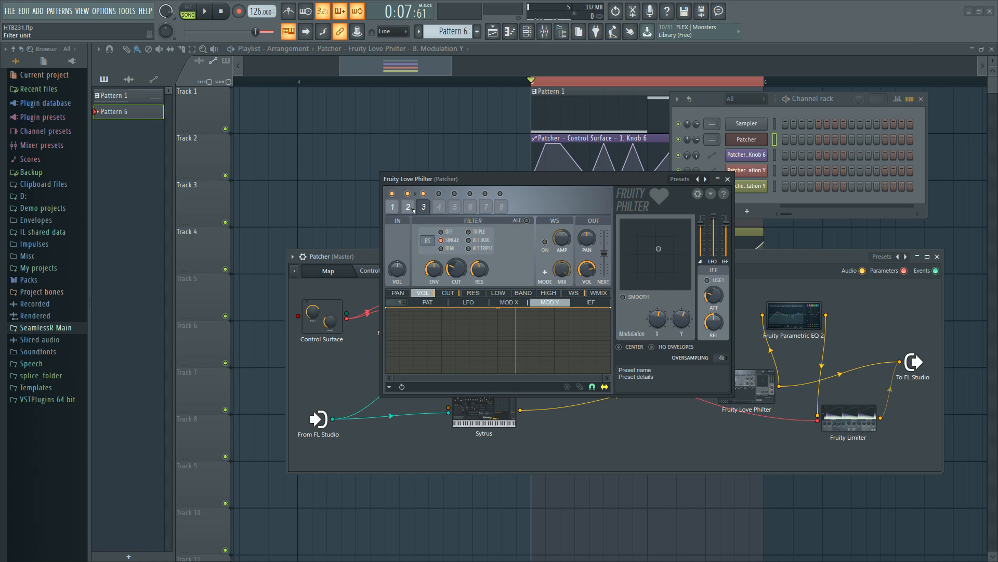
left_click(409, 208)
left_click(392, 208)
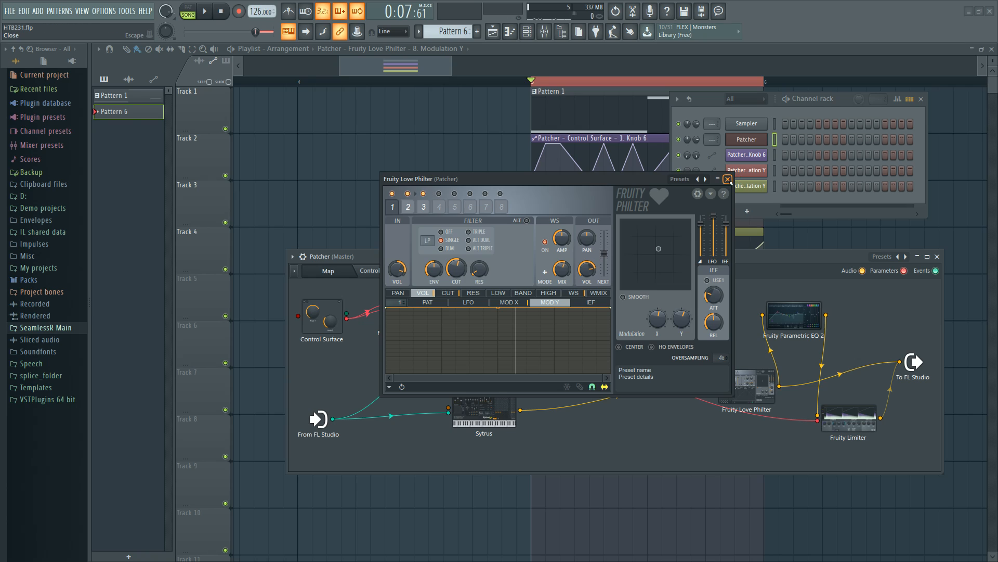
Play the song with filter units 1 and 2 off and units 3 and 4 on, and close Fruity Love Philter.
left_click(441, 206)
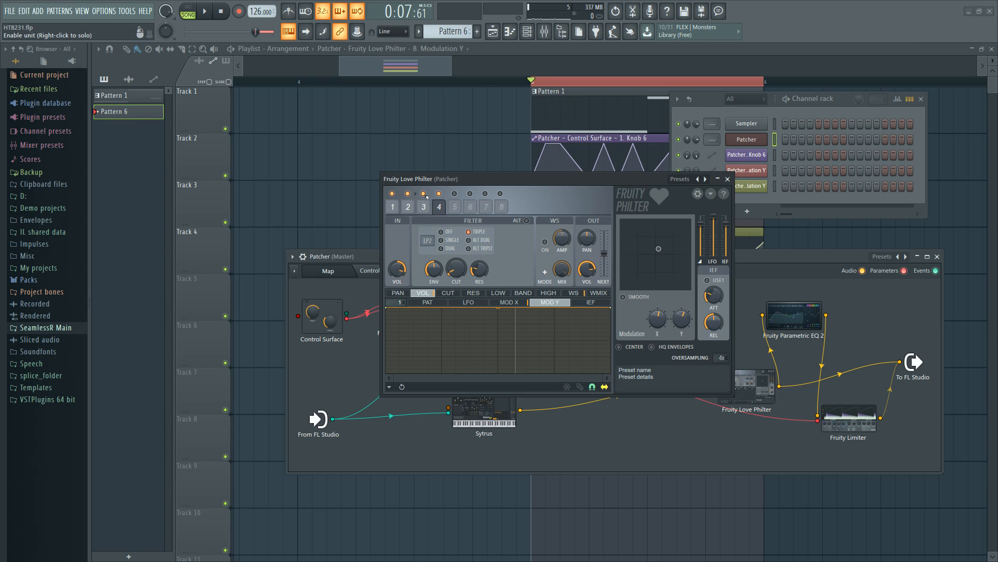
left_click(408, 194)
left_click(392, 194)
key("space")
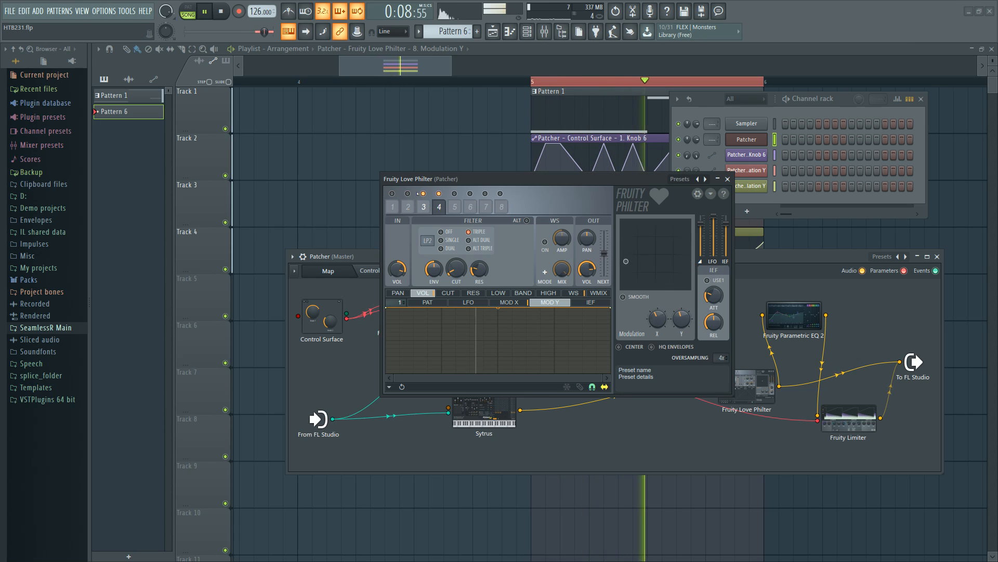
key("space")
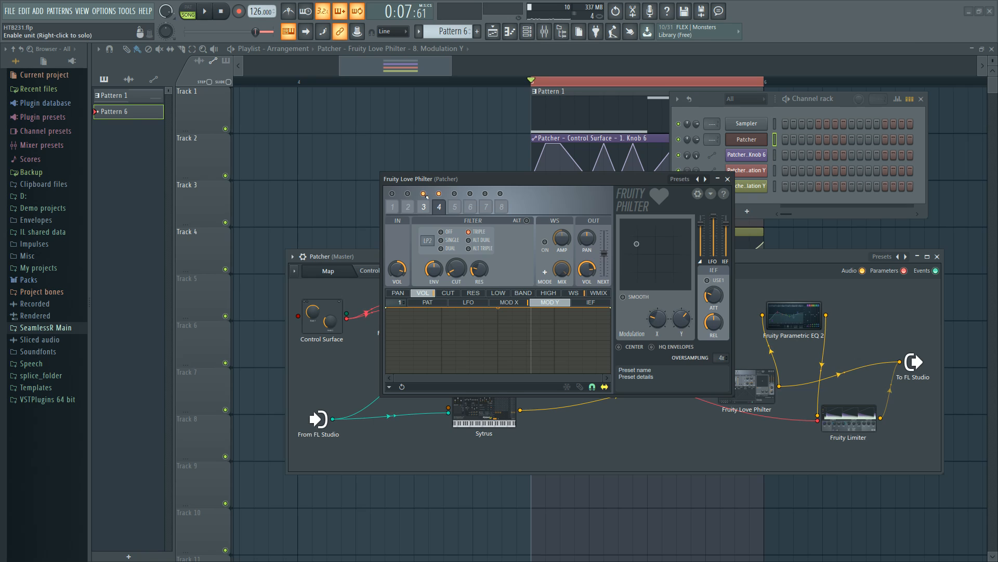
left_click(408, 194)
left_click(727, 179)
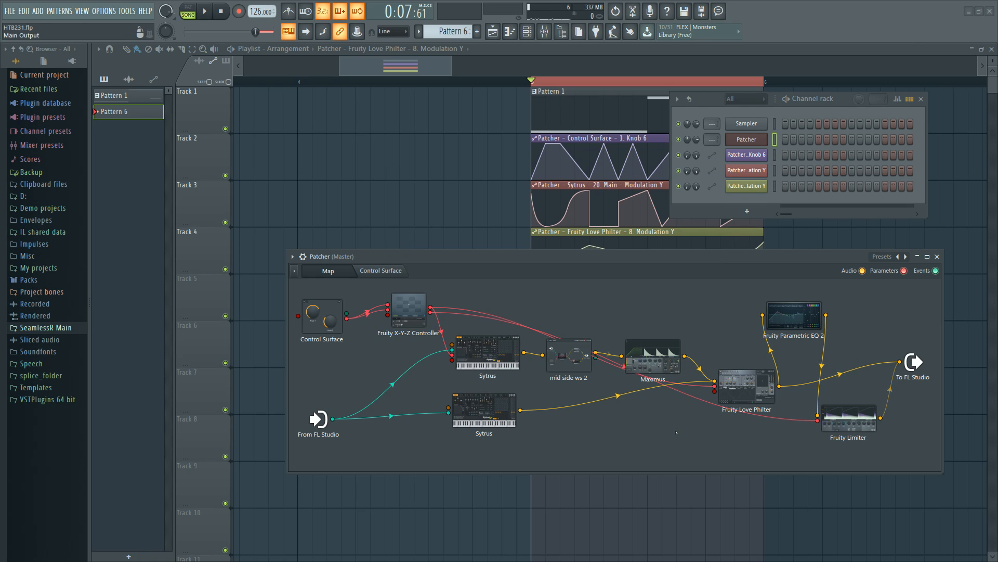
Reposition the lower Sytrus in the Patcher map and check the master band curve in Maximus.
left_click_drag(487, 408, 477, 417)
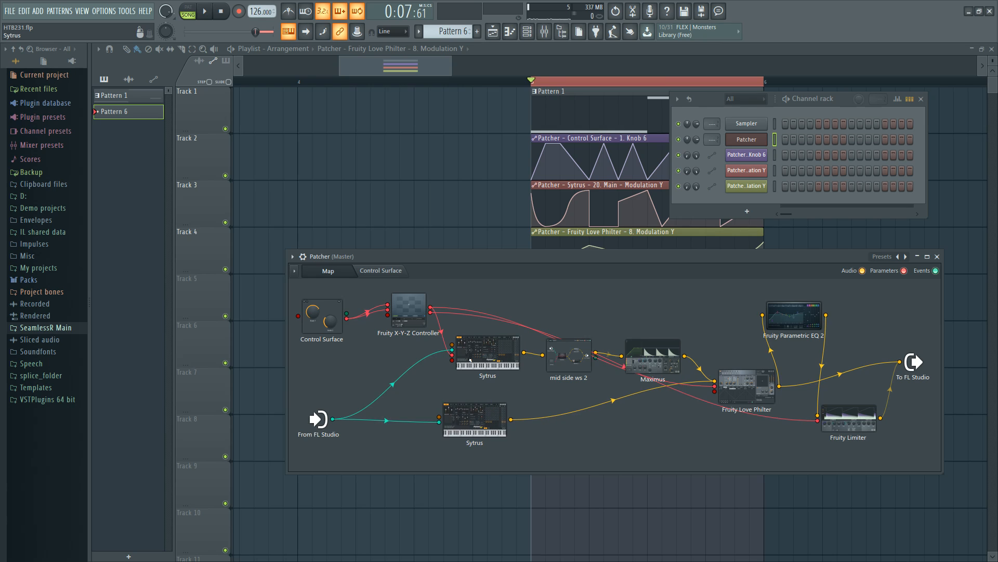
left_click(652, 357)
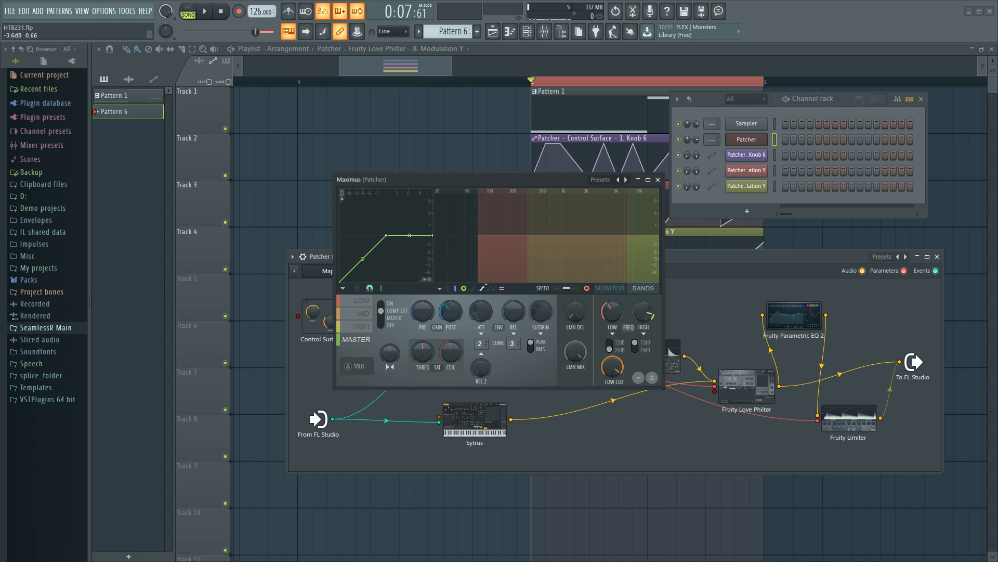
left_click(658, 179)
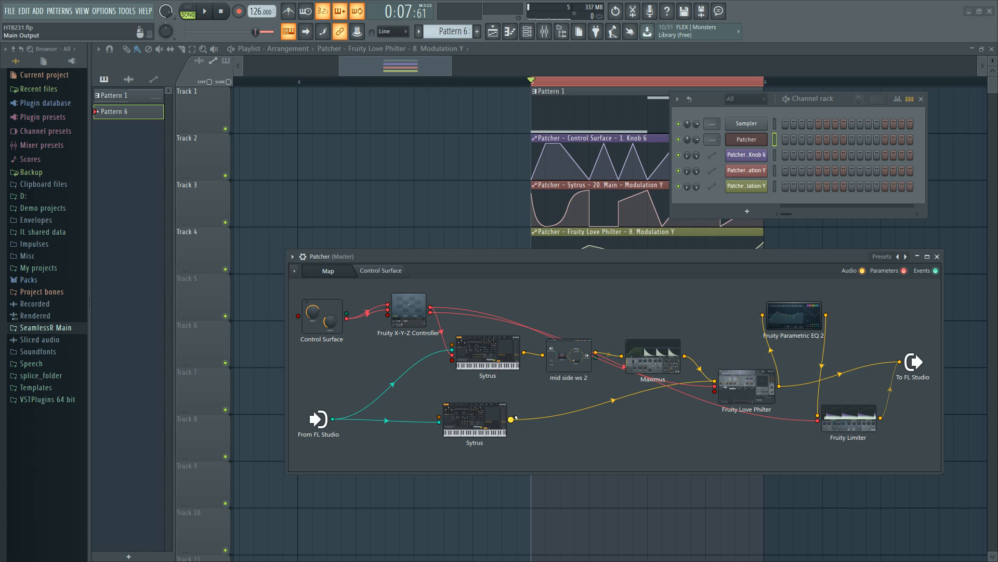
Inspect the OP 1 settings in the lower Sytrus and the OP 3 settings in the upper Sytrus.
left_click(475, 419)
left_click(334, 177)
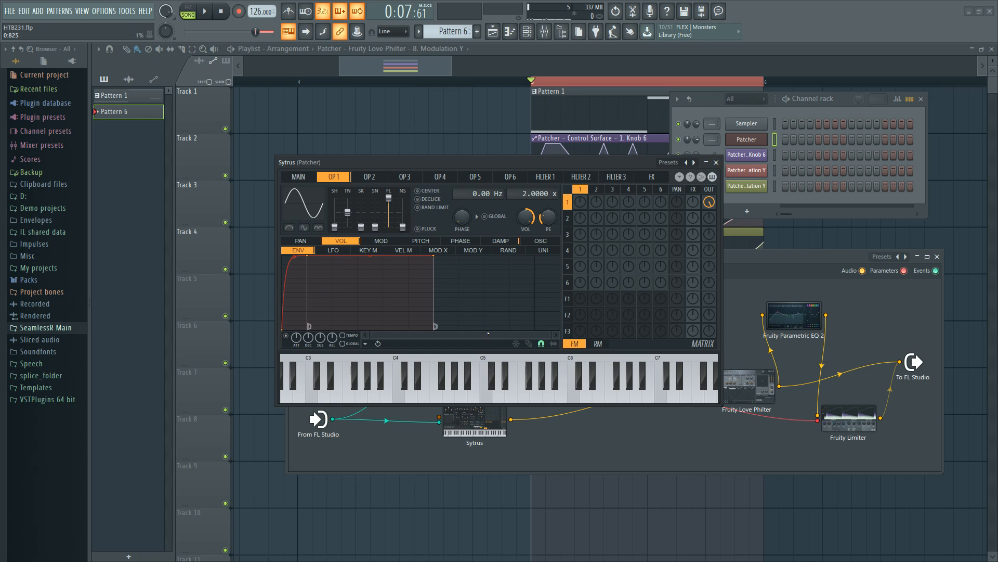
left_click(716, 162)
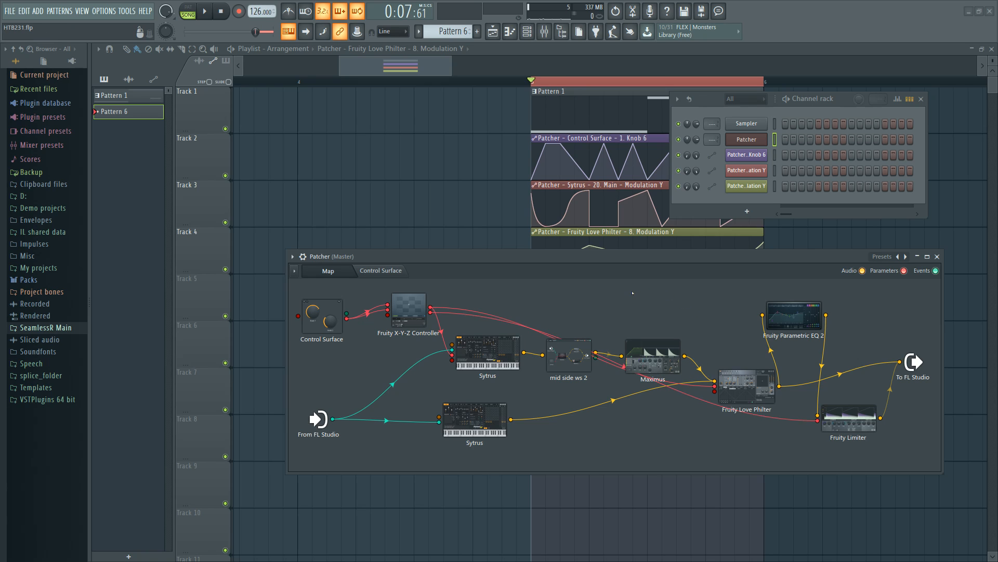
left_click(488, 351)
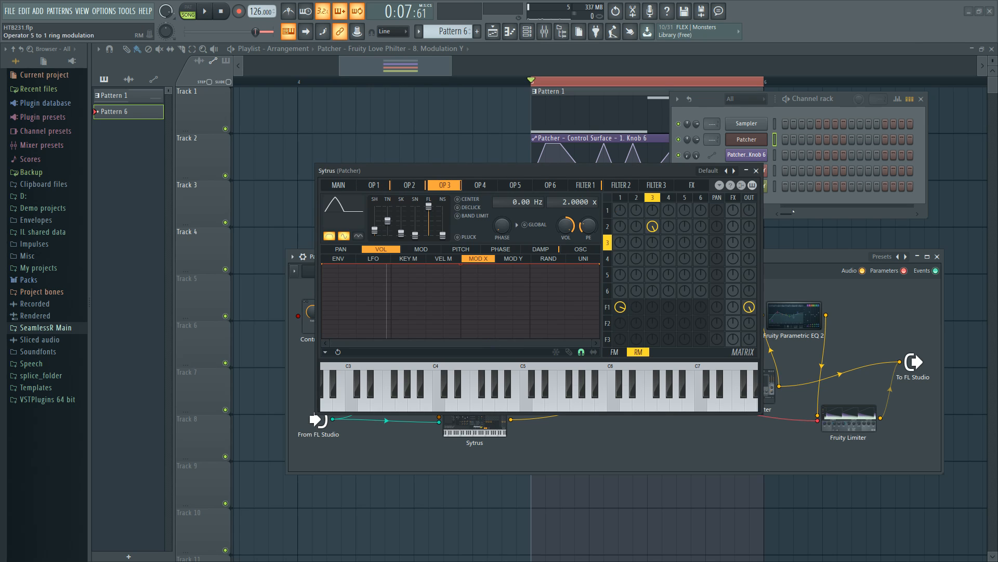
left_click(756, 170)
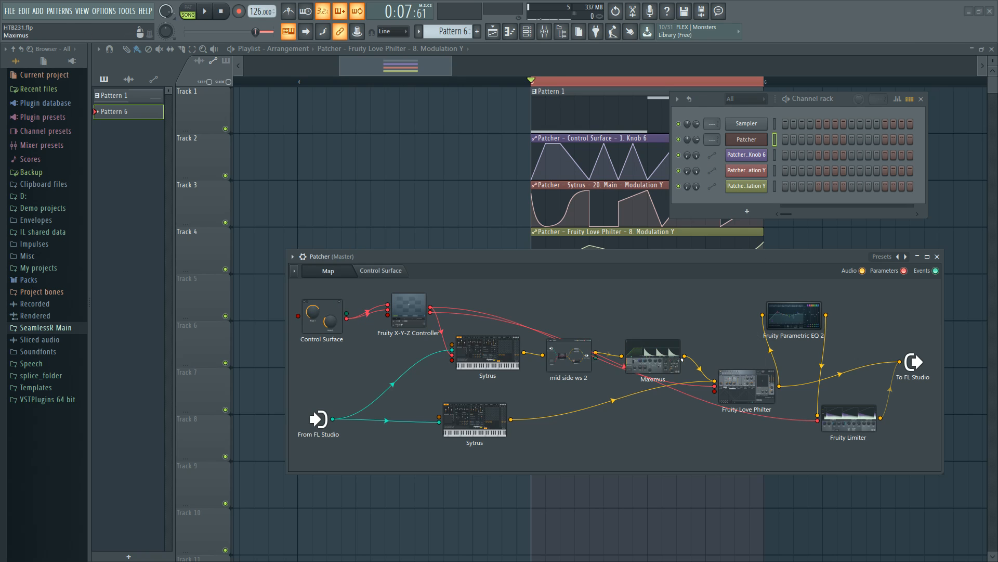
Compare the waveshaper curves and filter settings of units 1 to 4 in Fruity Love Philter.
left_click(749, 393)
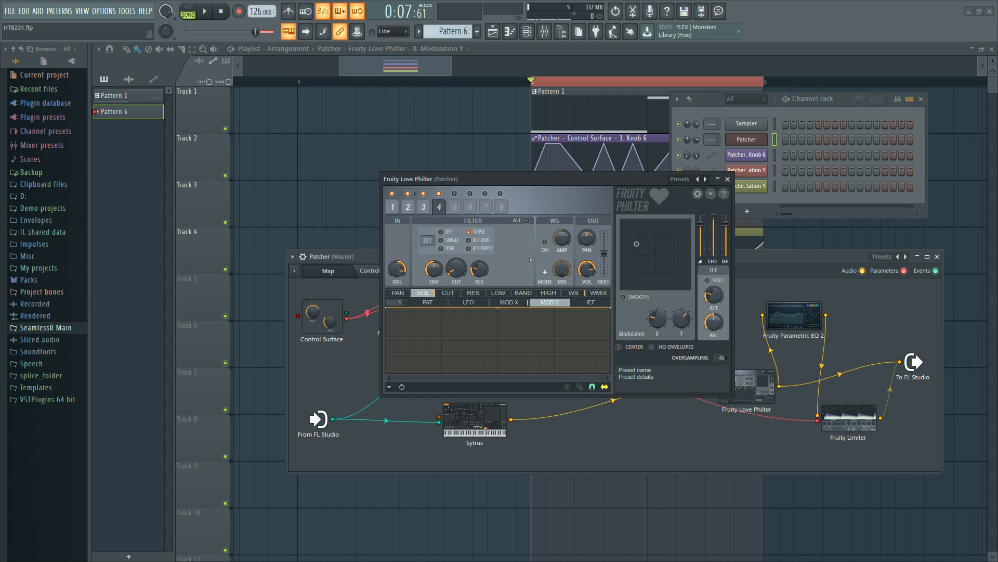
left_click(400, 205)
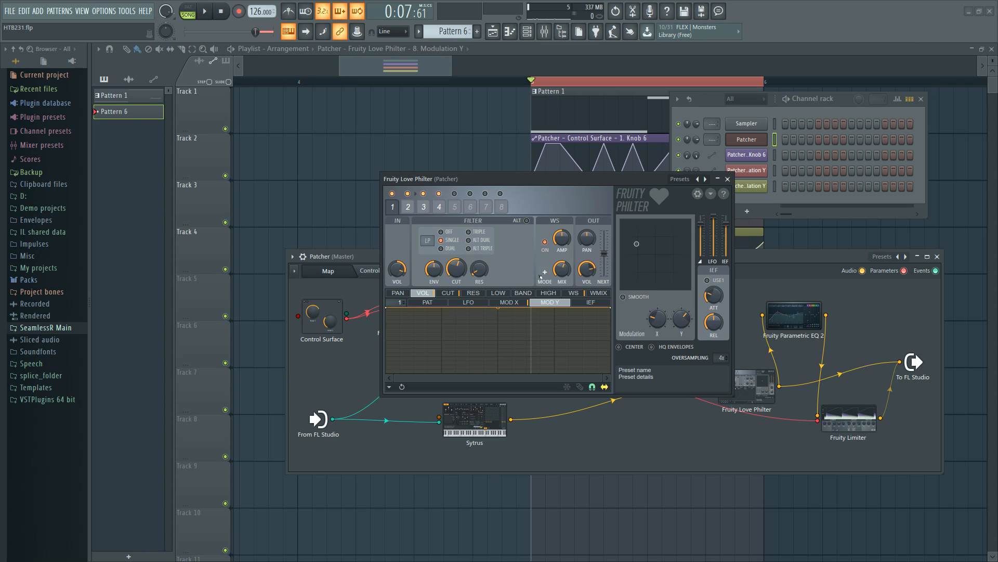
left_click(576, 293)
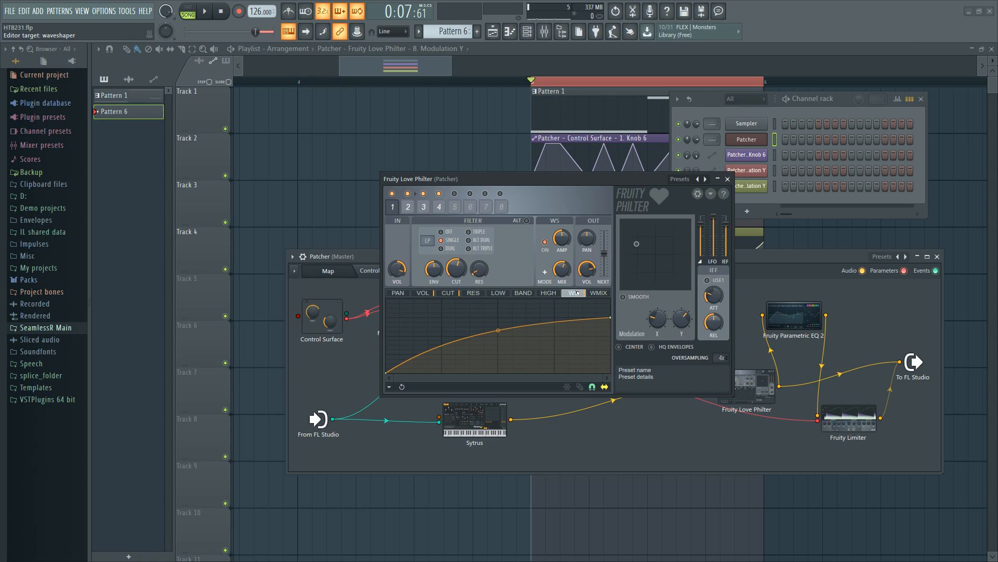
left_click(409, 207)
left_click(423, 207)
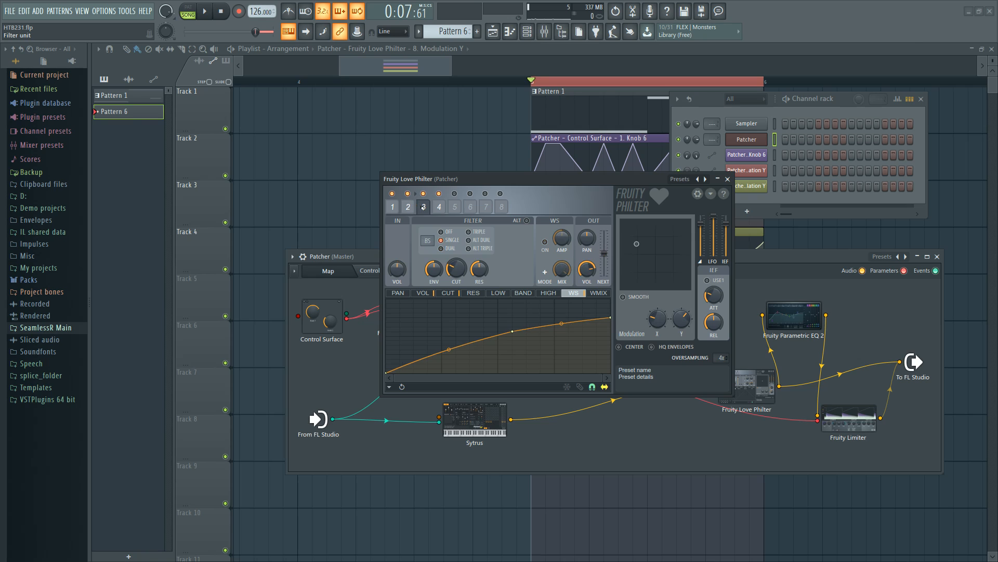
left_click(394, 207)
left_click(439, 207)
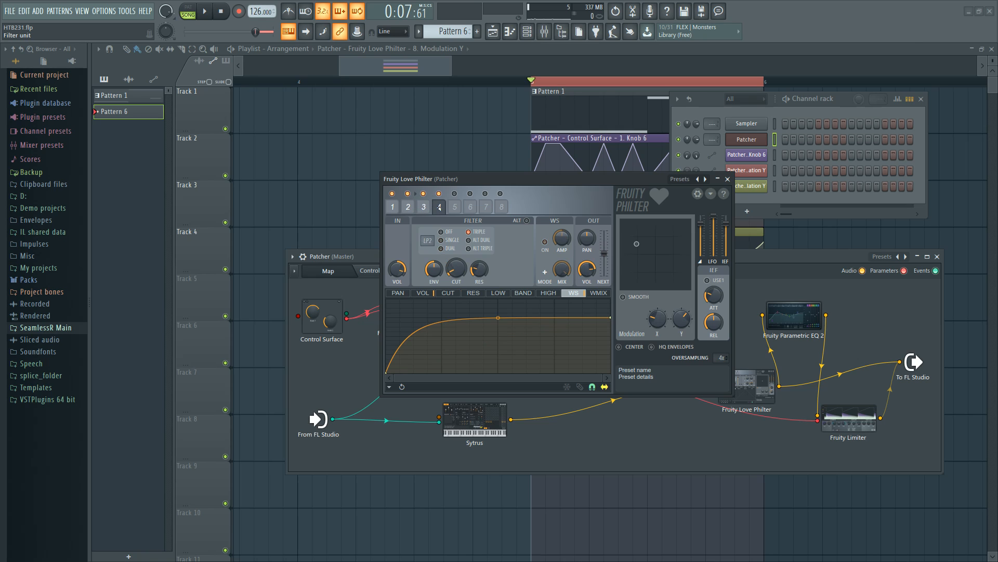
left_click(425, 208)
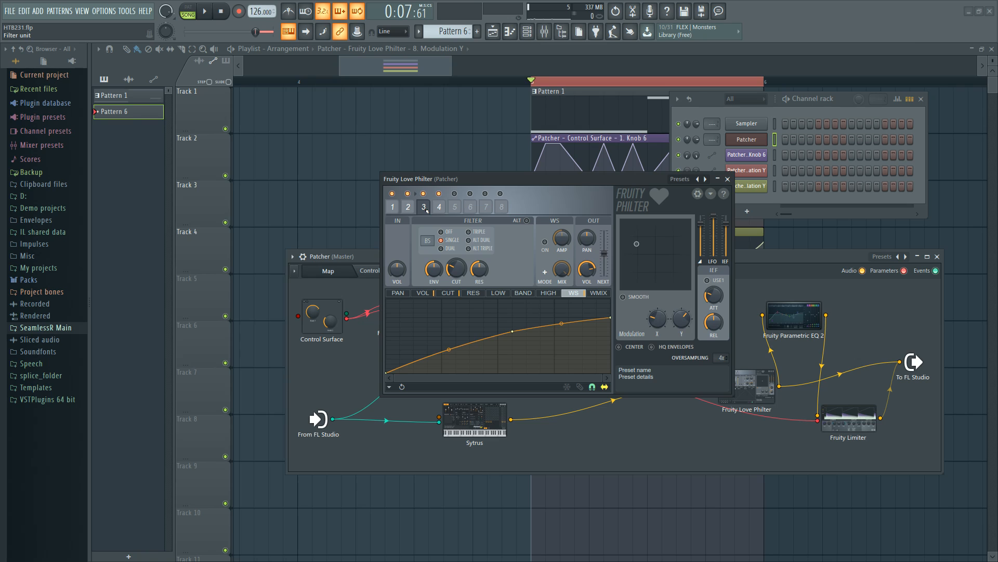
left_click(399, 207)
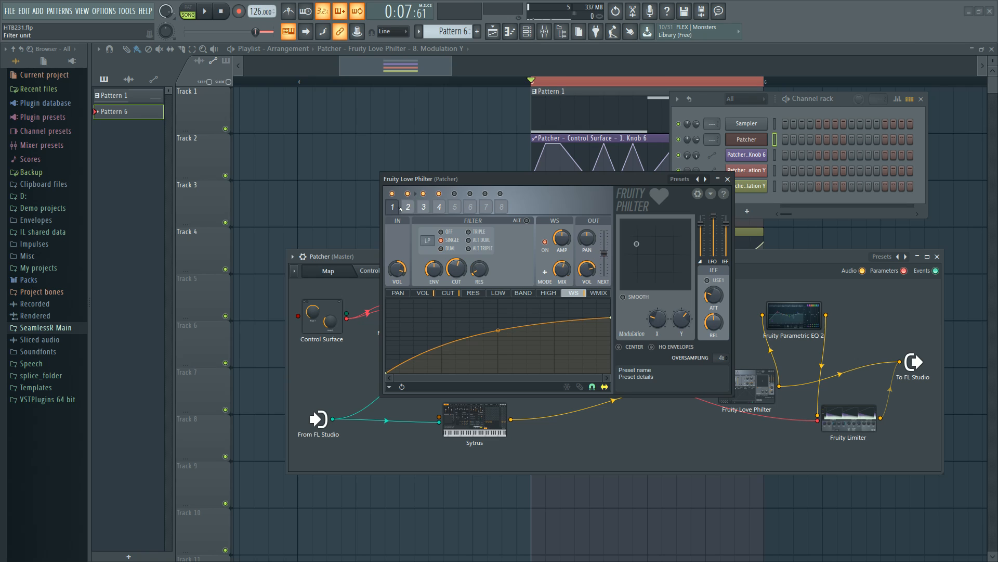
left_click(408, 208)
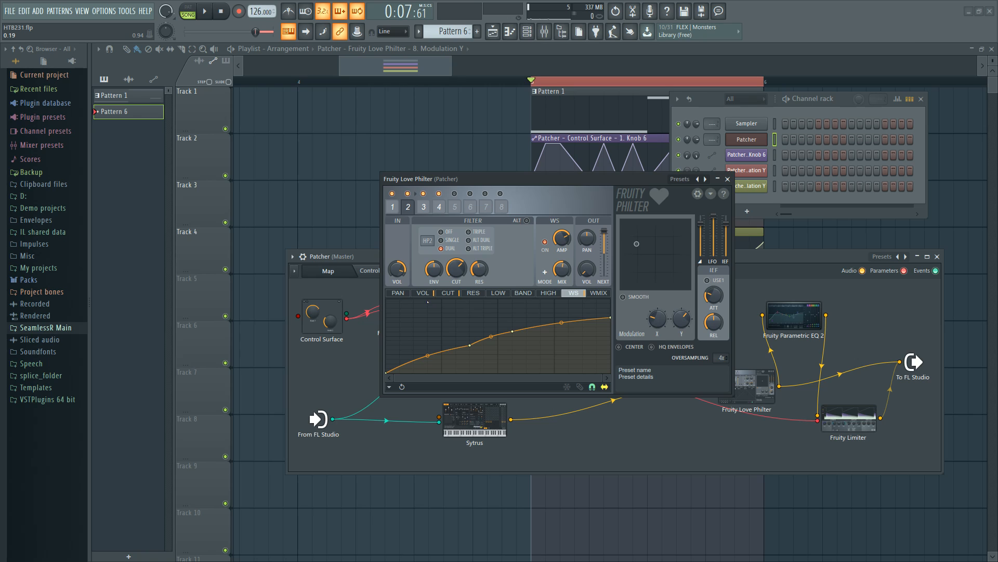
Compare the Mod Y volume curves of filter units 1 and 2, and close Fruity Love Philter.
left_click(431, 293)
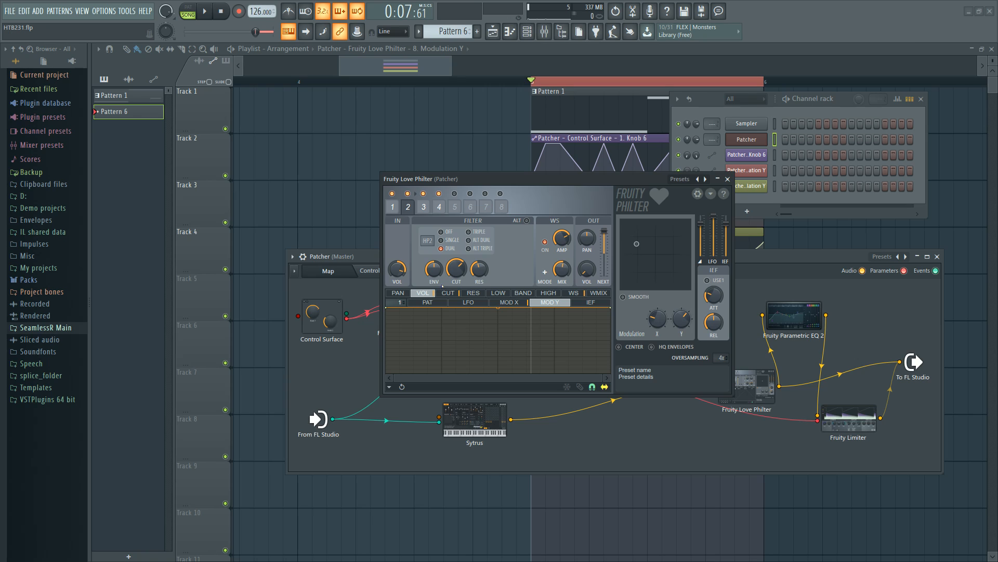
left_click(392, 208)
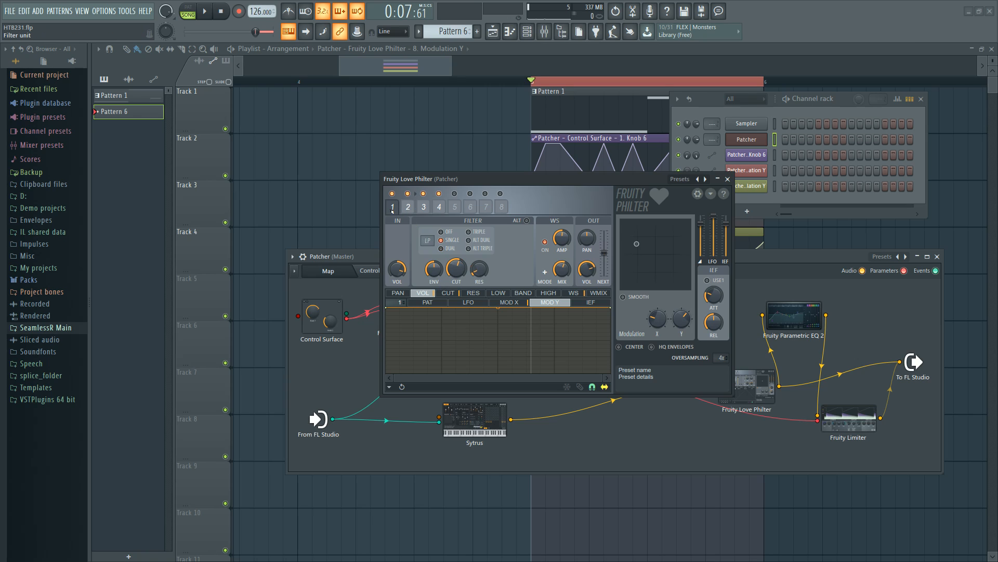
left_click(408, 209)
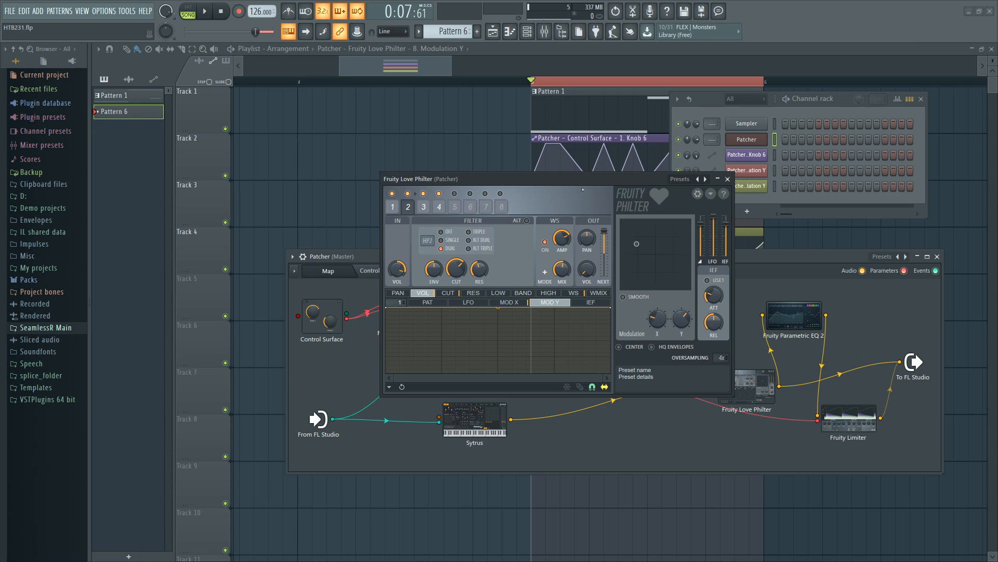
left_click(727, 178)
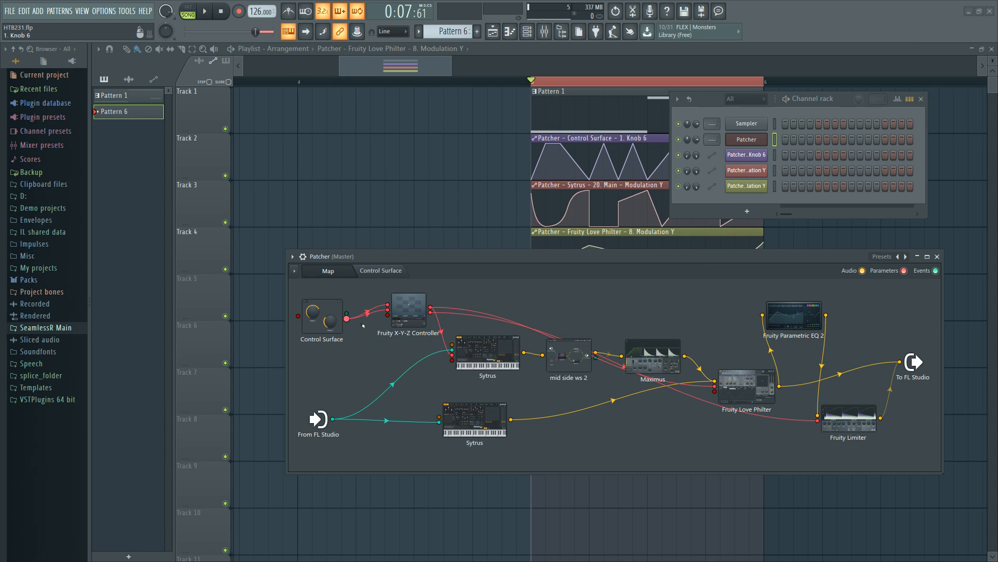
Move the Patcher window clear of the Track 4 automation clip, and reposition Fruity Love Philter and Fruity Limiter in the map.
left_click_drag(611, 256, 608, 295)
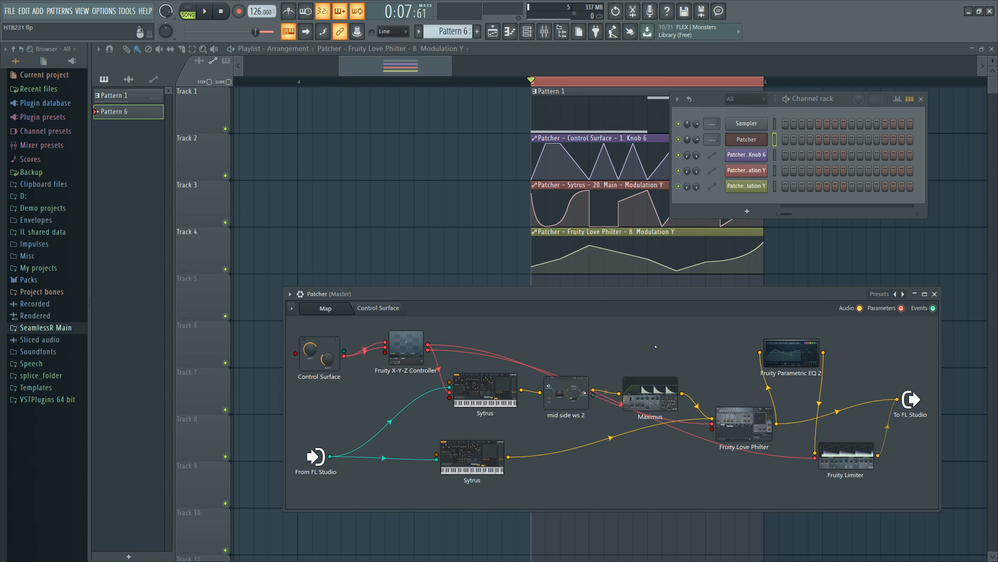
left_click_drag(741, 443, 733, 461)
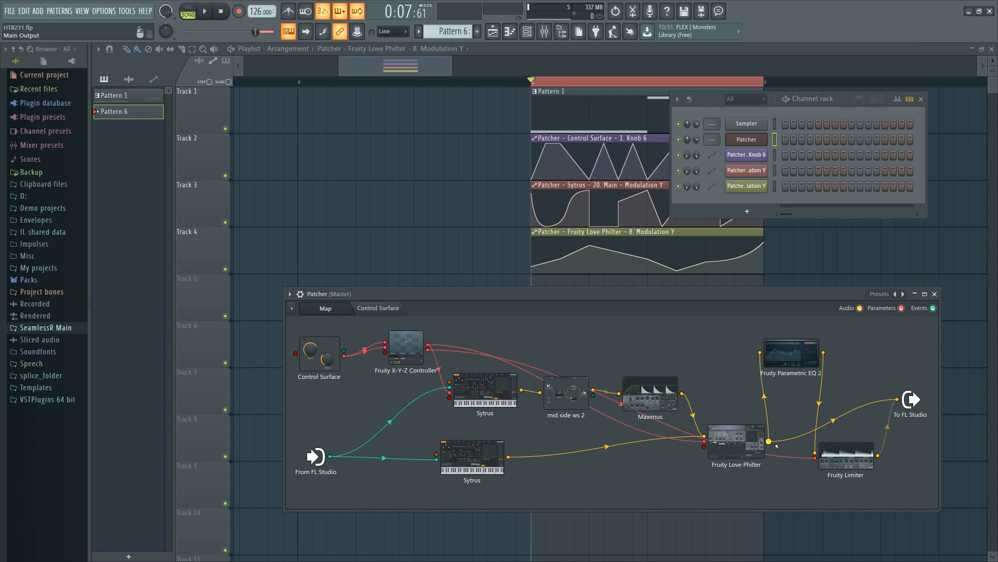
left_click_drag(846, 453, 837, 470)
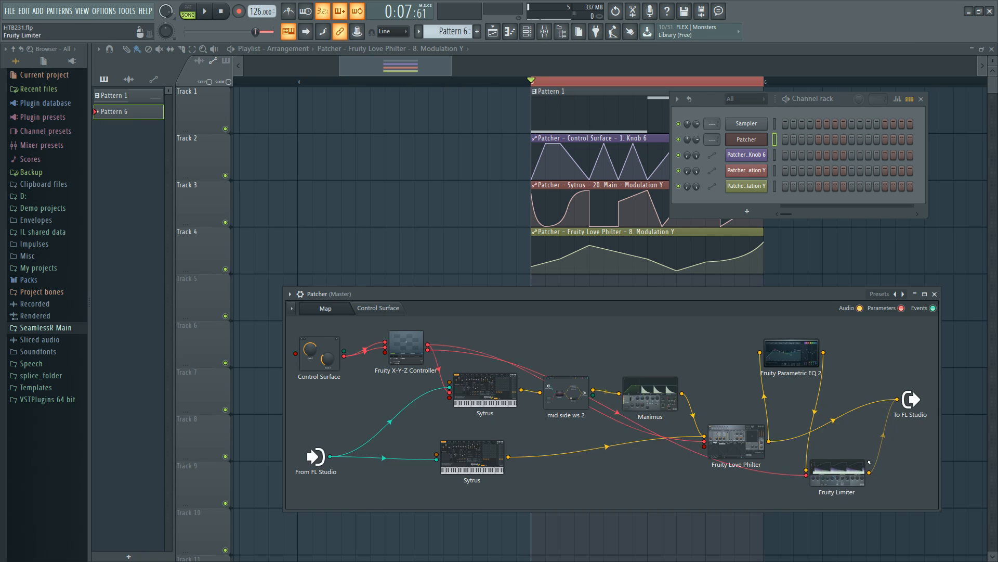
Disconnect the Fruity Love Philter and Fruity Limiter audio outputs from To FL Studio, and reposition Fruity Limiter.
left_click_drag(888, 363, 887, 364)
left_click_drag(897, 399, 884, 416)
left_click_drag(839, 471, 844, 450)
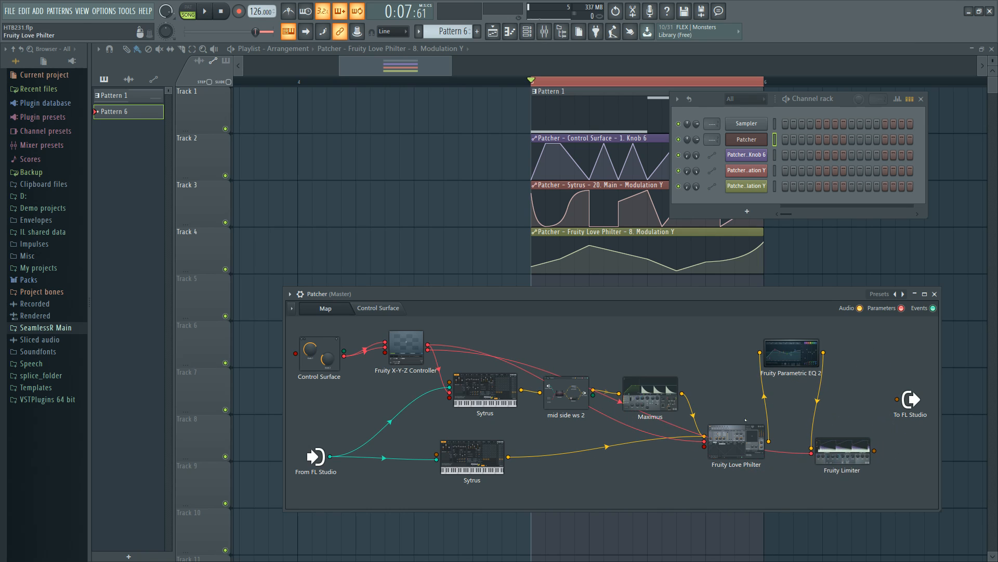
Route the audio output of Maximus directly to To FL Studio and play the song to hear that stage.
left_click_drag(681, 394, 897, 400)
left_click_drag(730, 443, 738, 456)
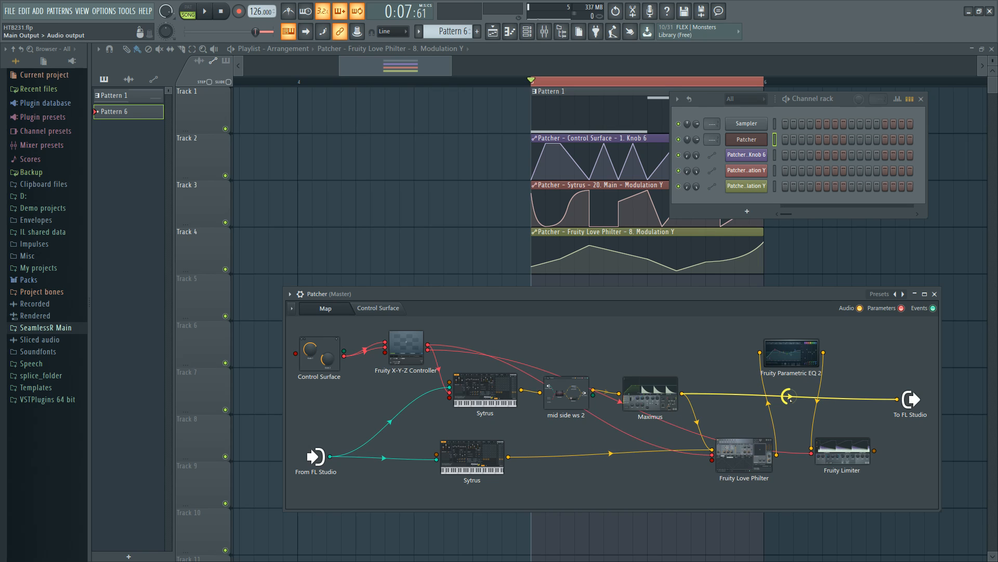
key("space")
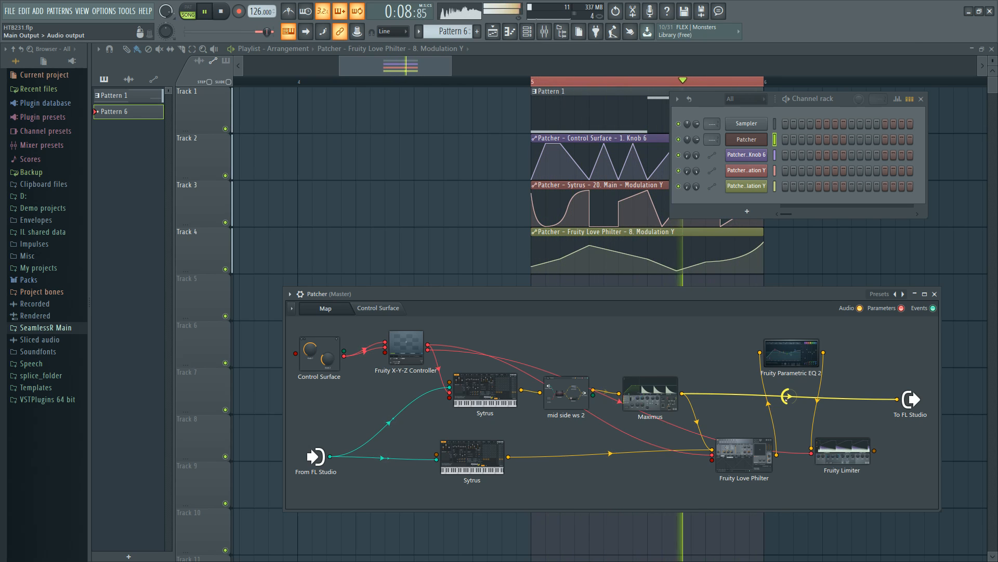
key("space")
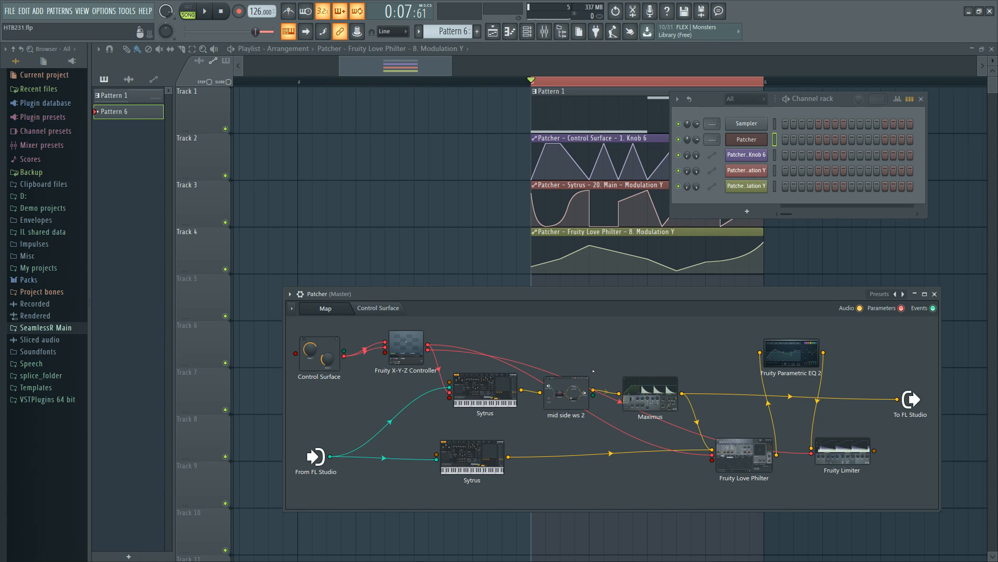
Check the high band curve in Maximus and the internal routing map of mid side ws 2.
left_click(650, 397)
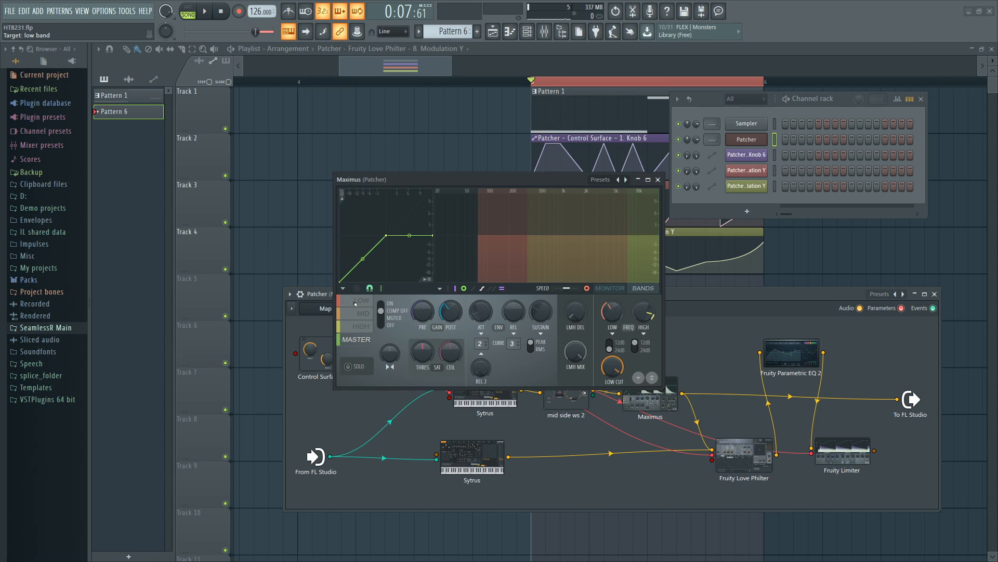
left_click(362, 326)
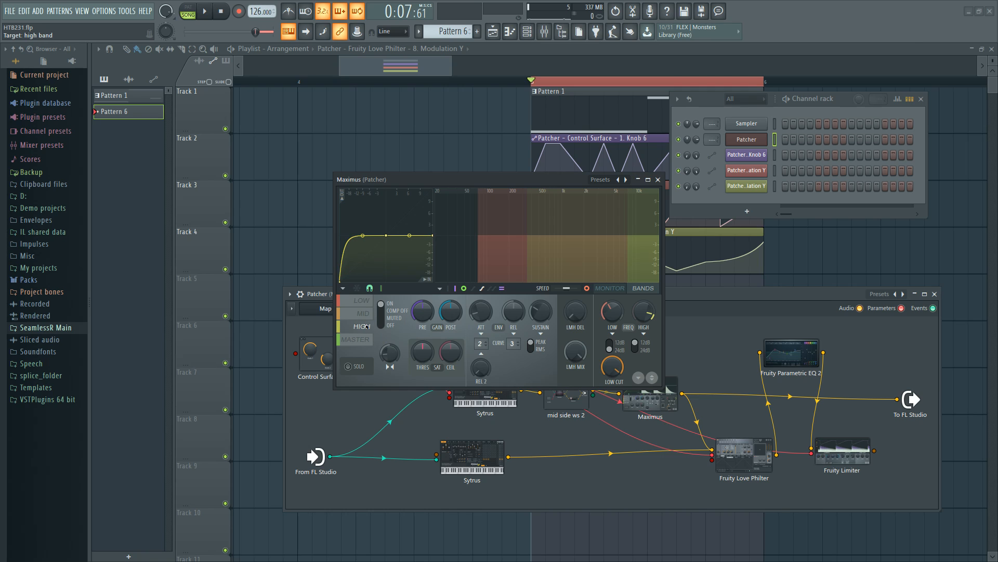
left_click(658, 179)
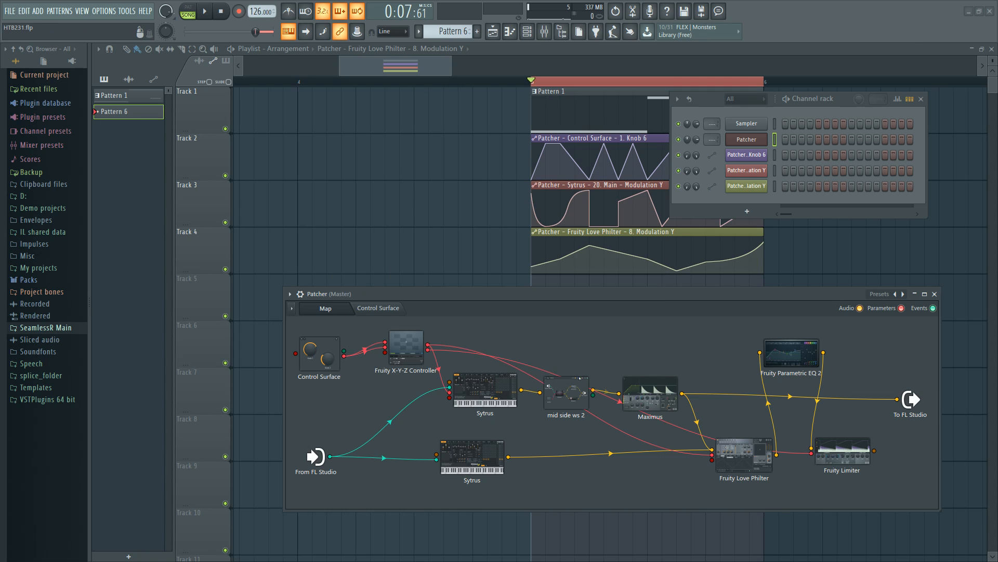
left_click(565, 393)
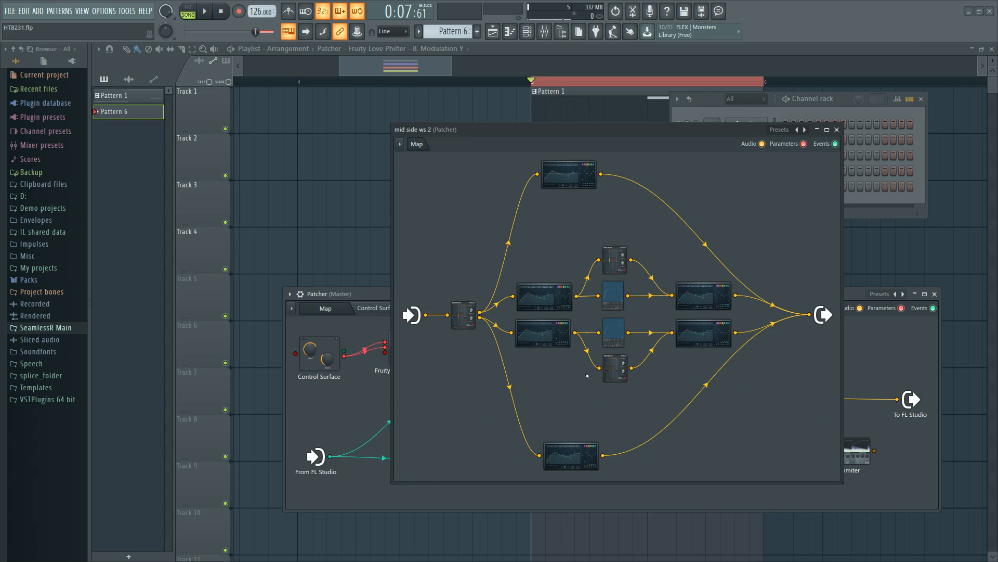
left_click(837, 131)
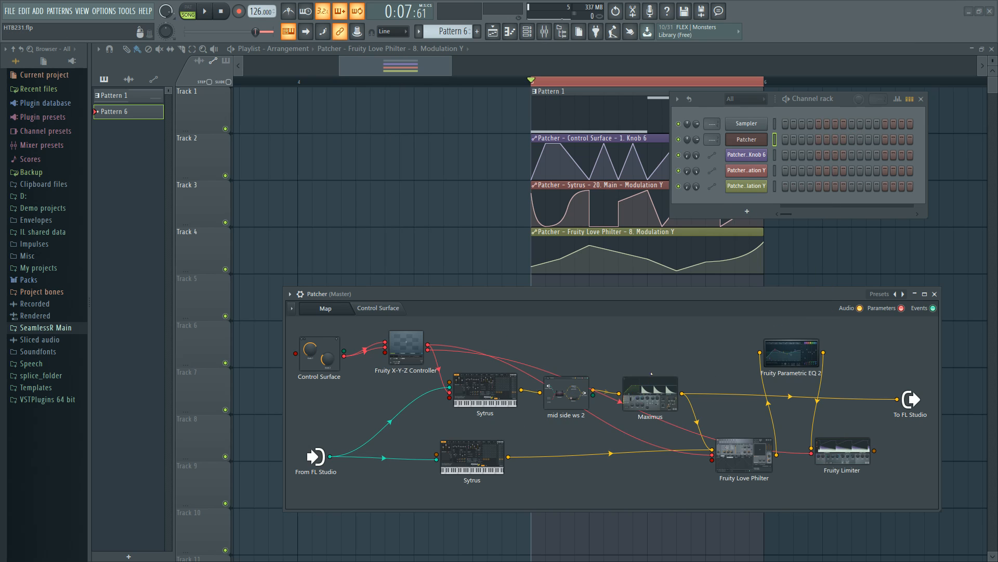
Reopen Maximus, compare its mid, master and high band curves, and switch its display to the monitor view.
left_click(656, 386)
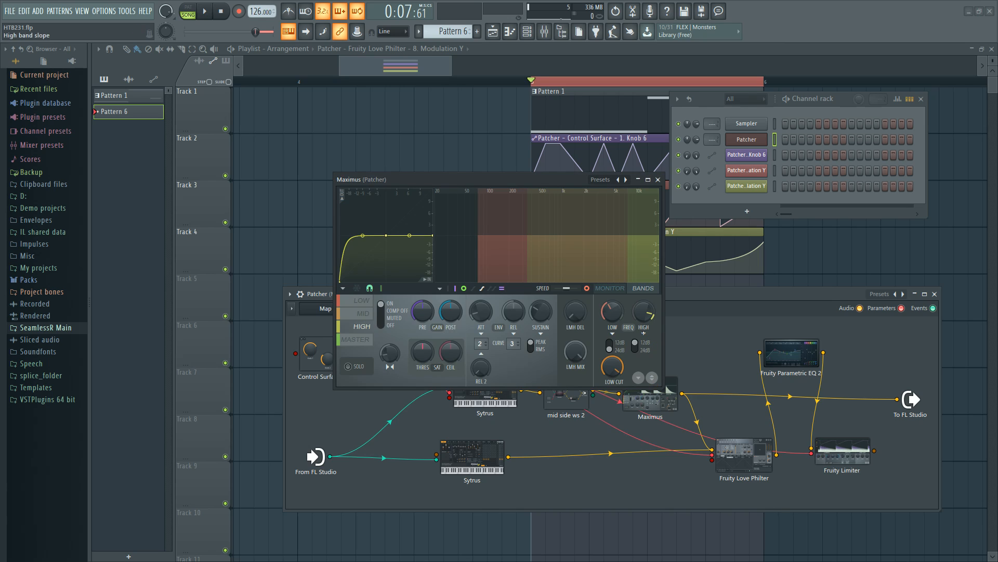
left_click_drag(536, 242, 570, 173)
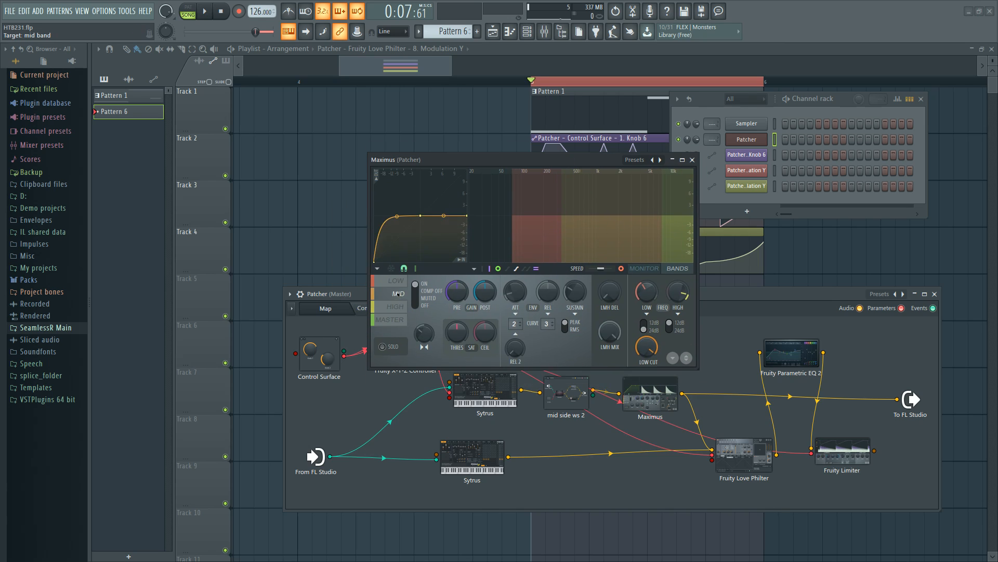
left_click(392, 317)
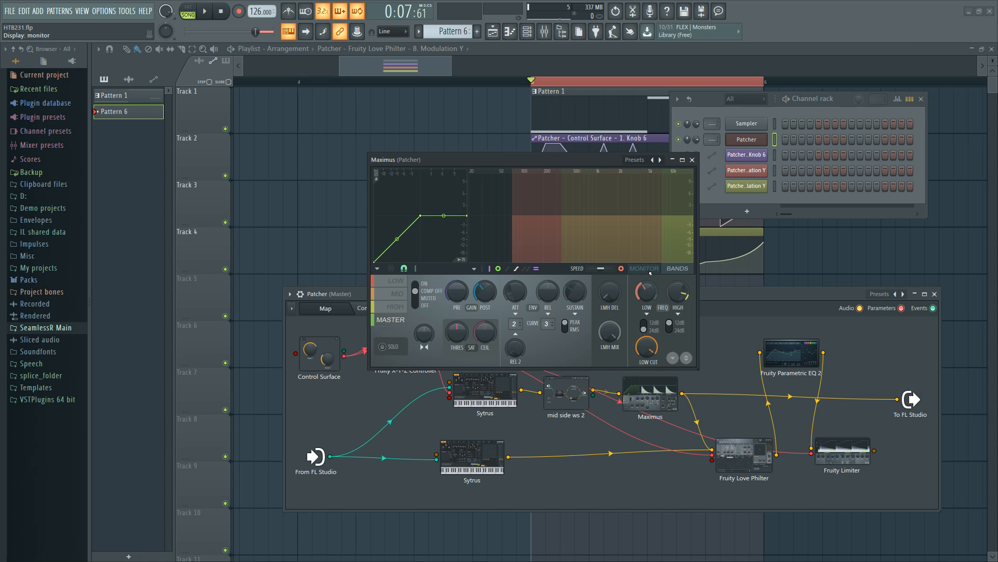
left_click(396, 306)
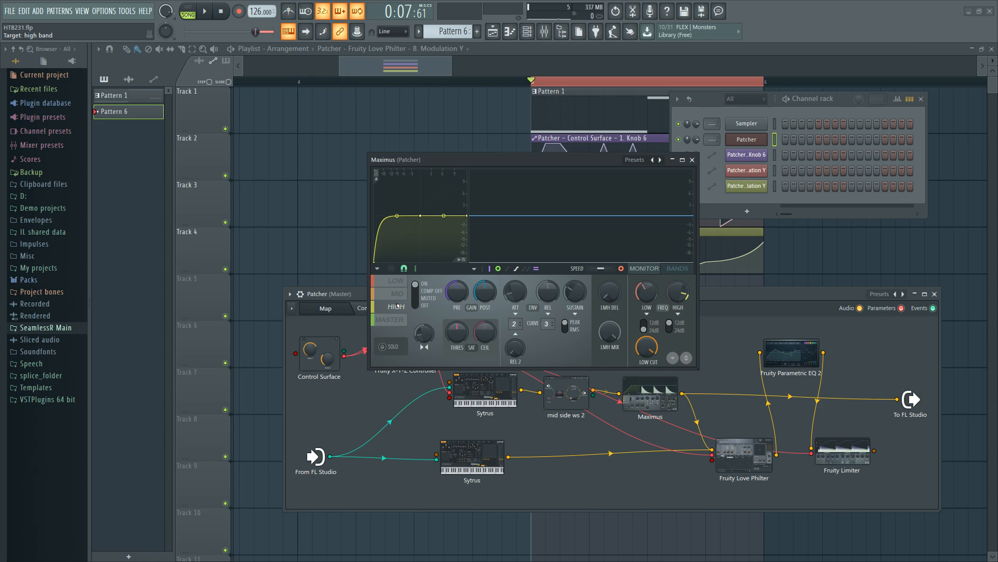
Close Maximus and check the Fruity Love Philter settings for comparison.
left_click(692, 160)
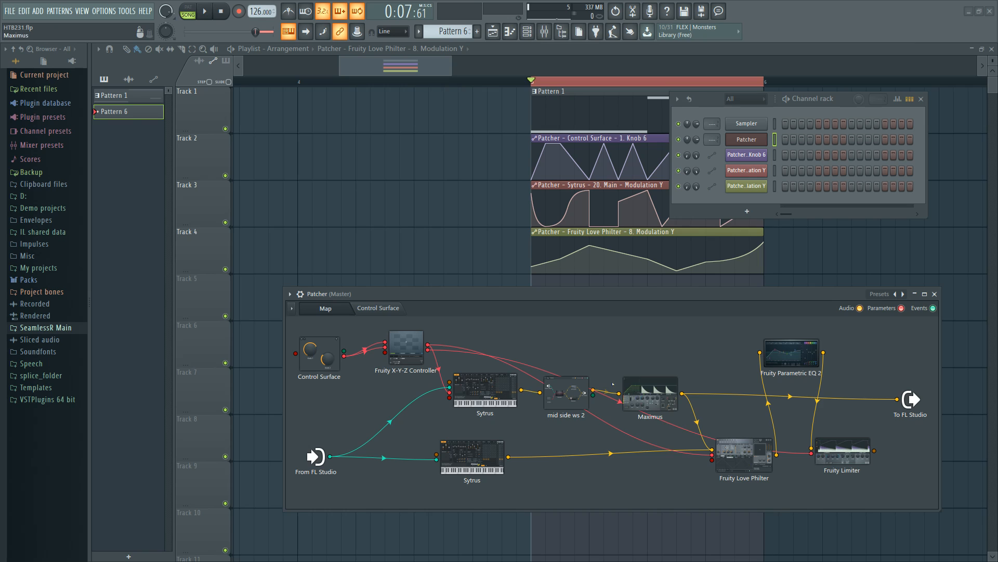
left_click(744, 453)
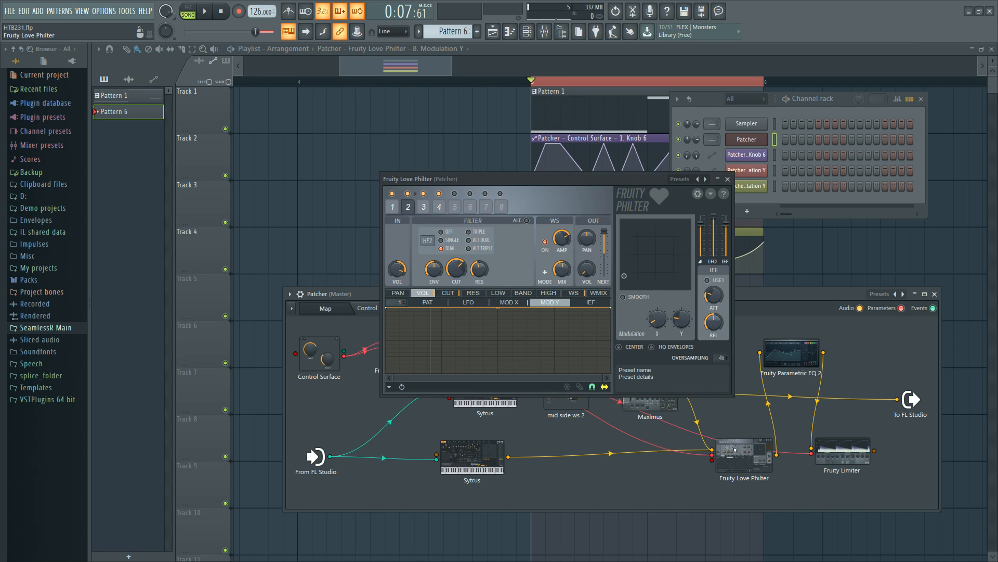
left_click(726, 179)
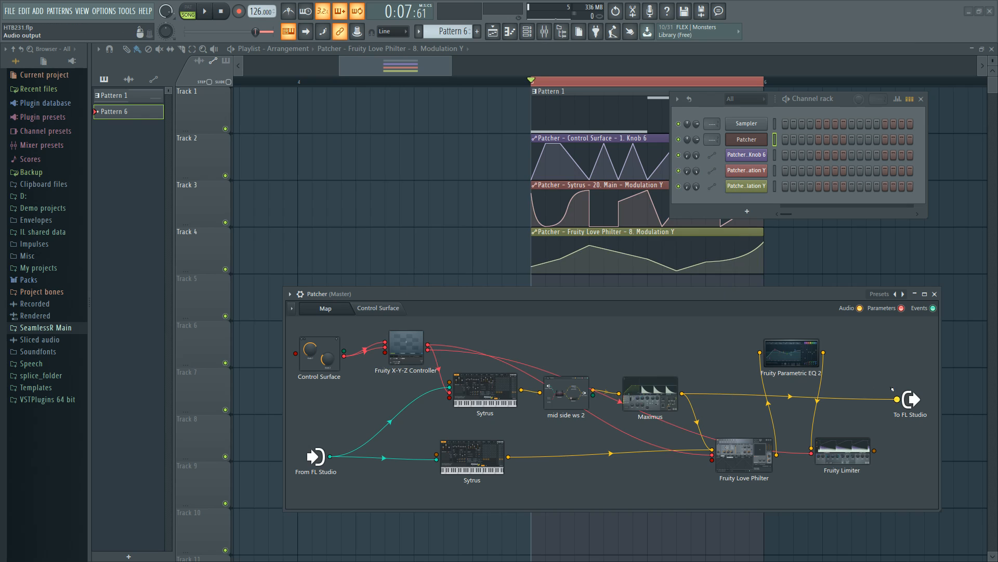
Route the audio output of mid side ws 2 directly to To FL Studio, reposition Maximus and mid side ws 2, and play the song.
left_click_drag(631, 390, 631, 428)
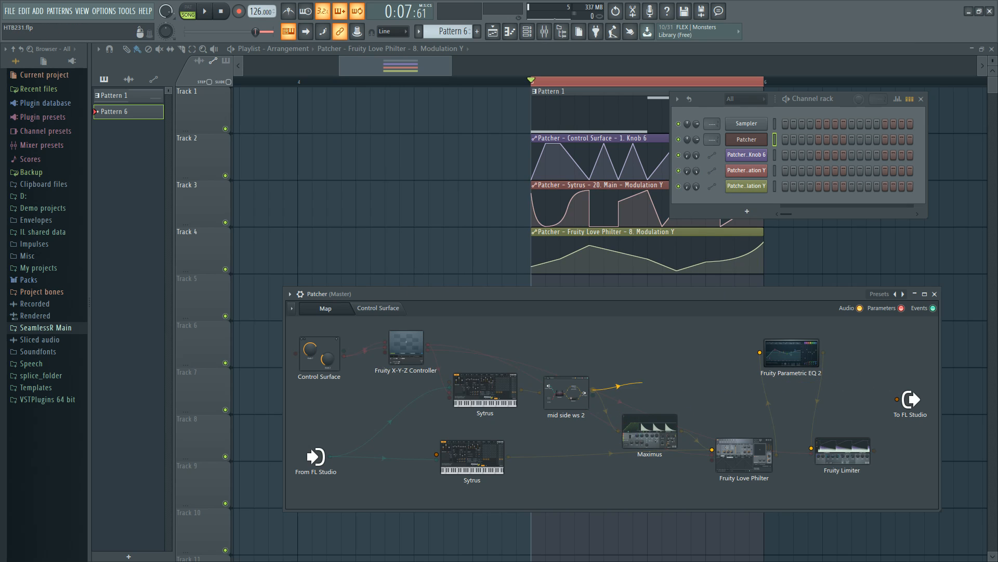
left_click_drag(592, 390, 897, 399)
key("space")
left_click_drag(571, 392, 568, 355)
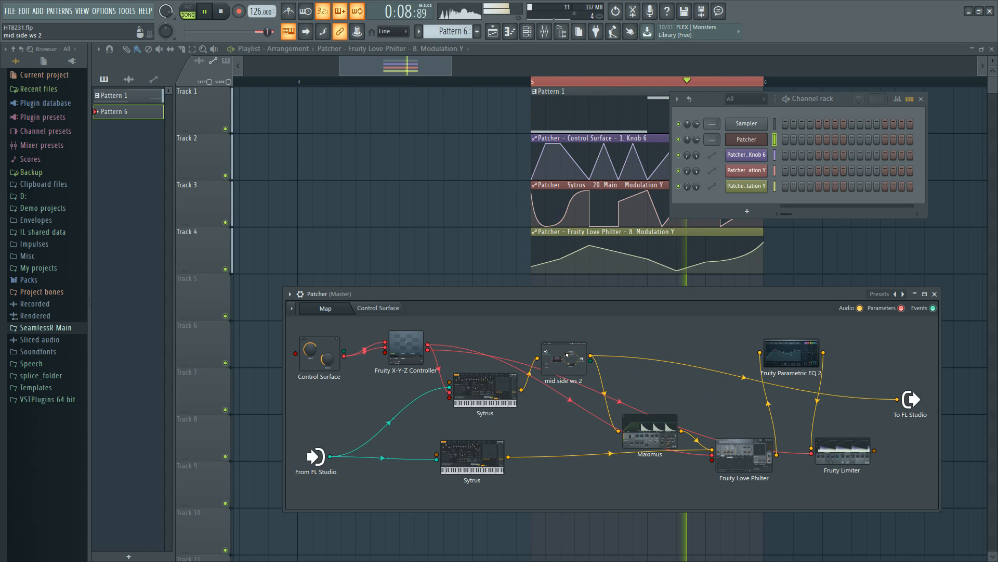
key("space")
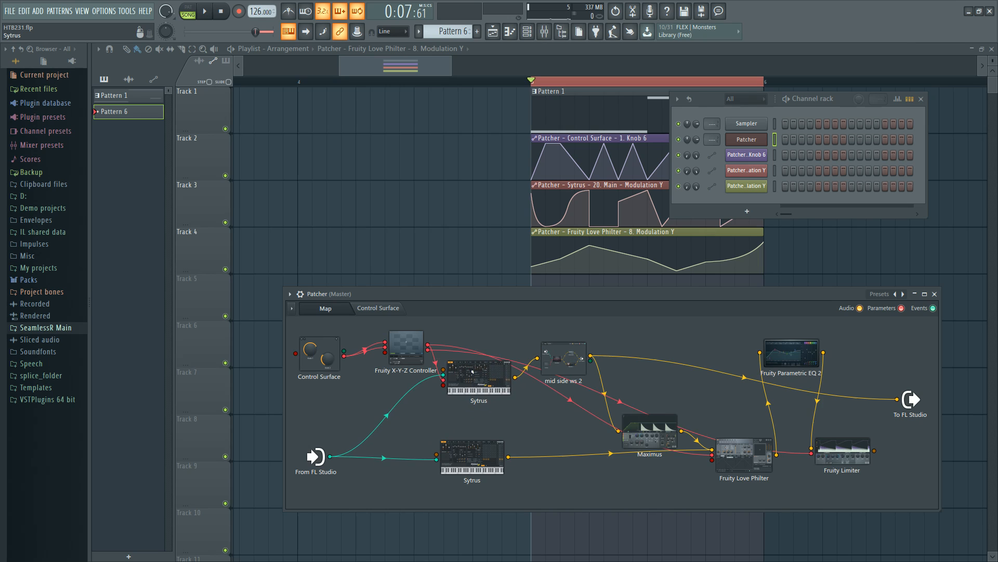
Open the internal map of mid side ws 2, and reposition its window and the topmost Fruity parametric EQ 2.
double_click(570, 357)
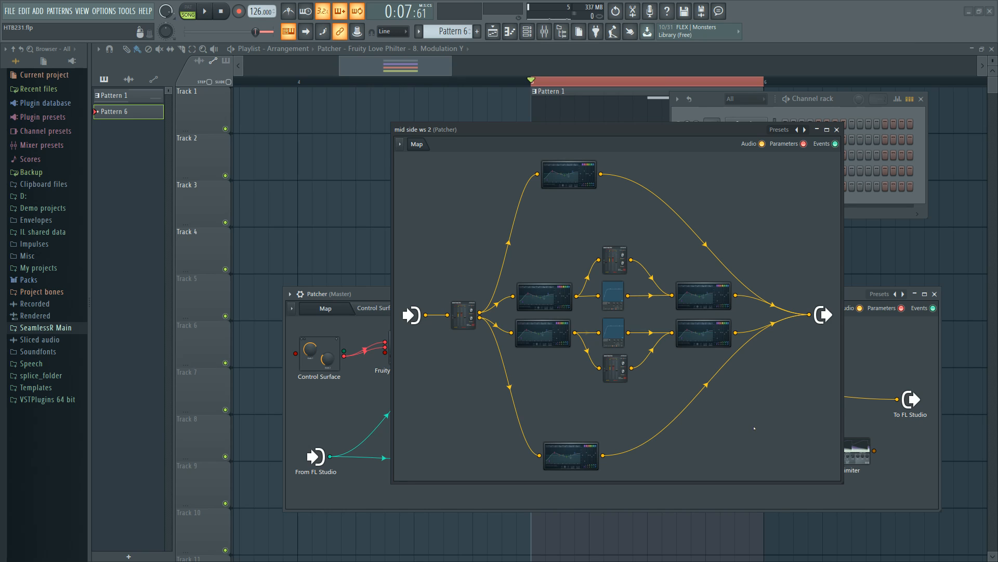
left_click_drag(659, 131, 708, 110)
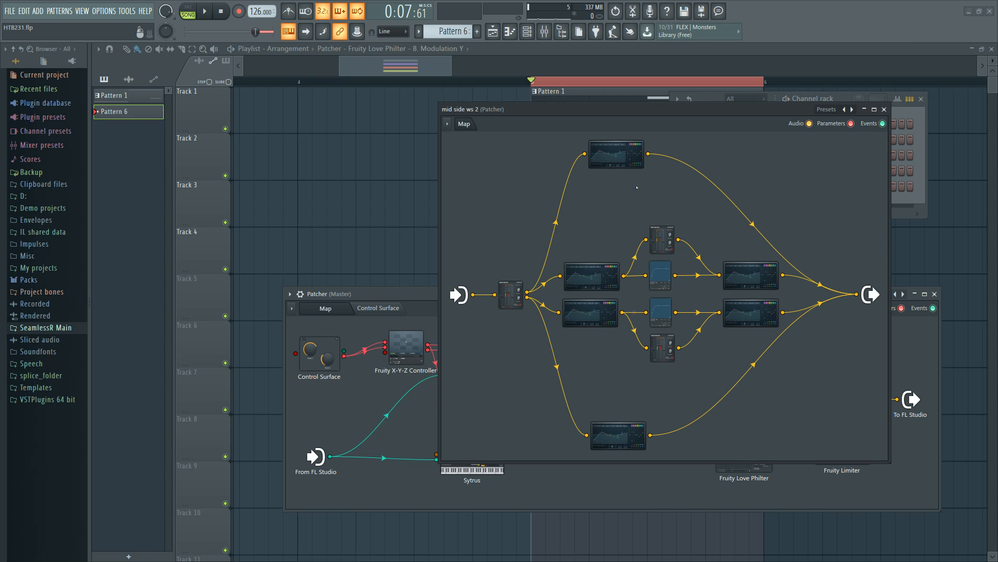
left_click_drag(622, 157, 653, 161)
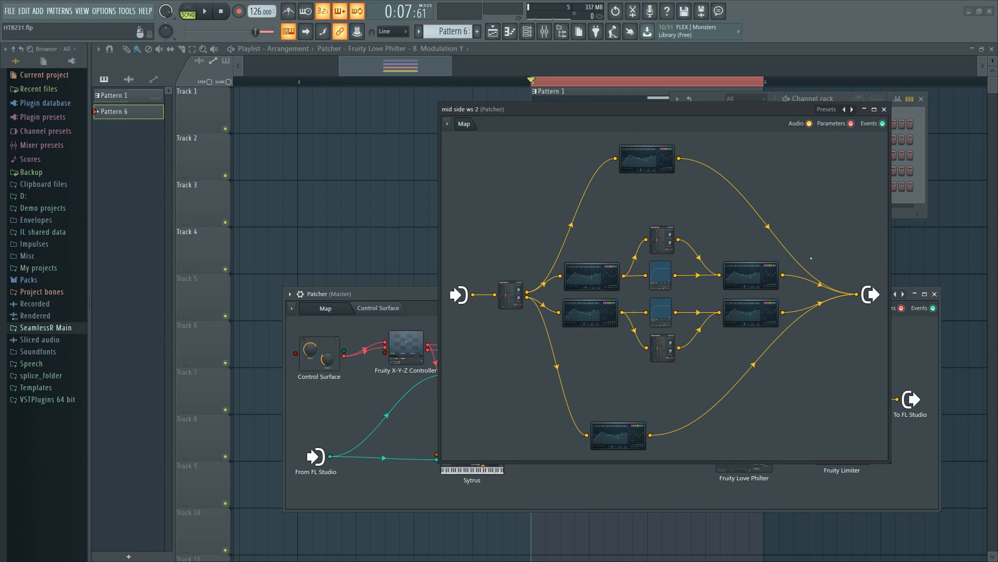
Examine the EQ curves of the topmost Fruity parametric EQ 2 and the one following the upper Fruity WaveShaper.
left_click(650, 156)
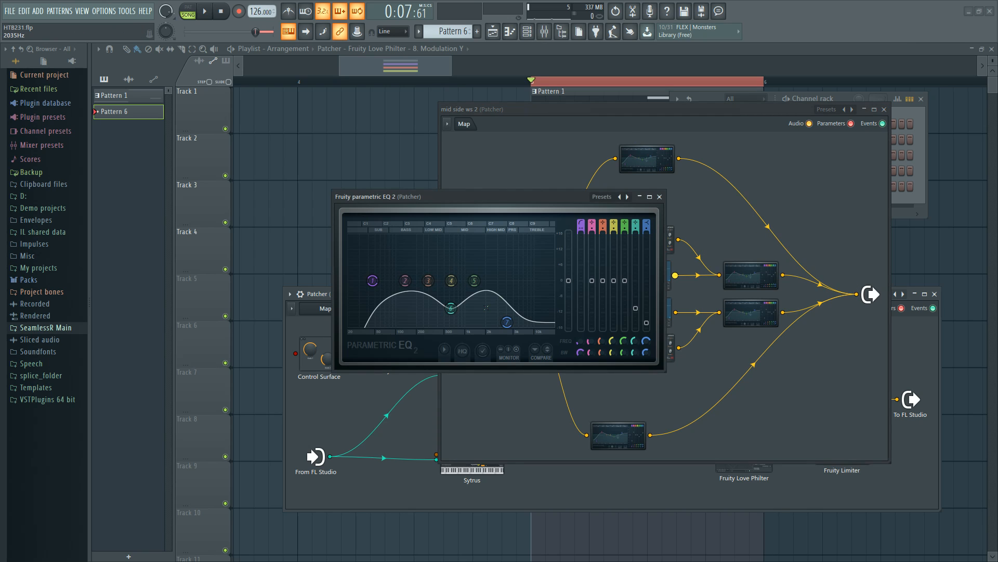
left_click(659, 197)
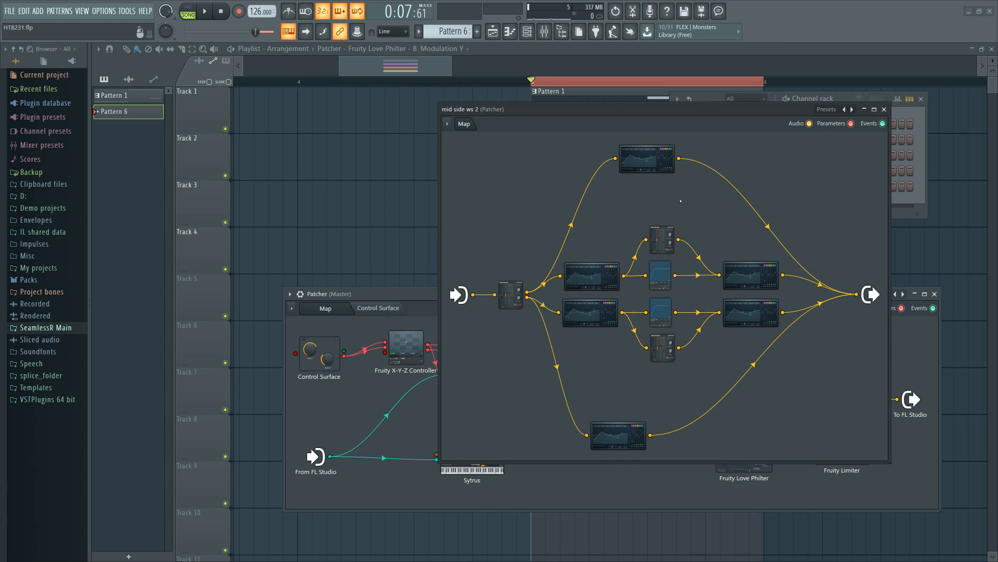
double_click(754, 277)
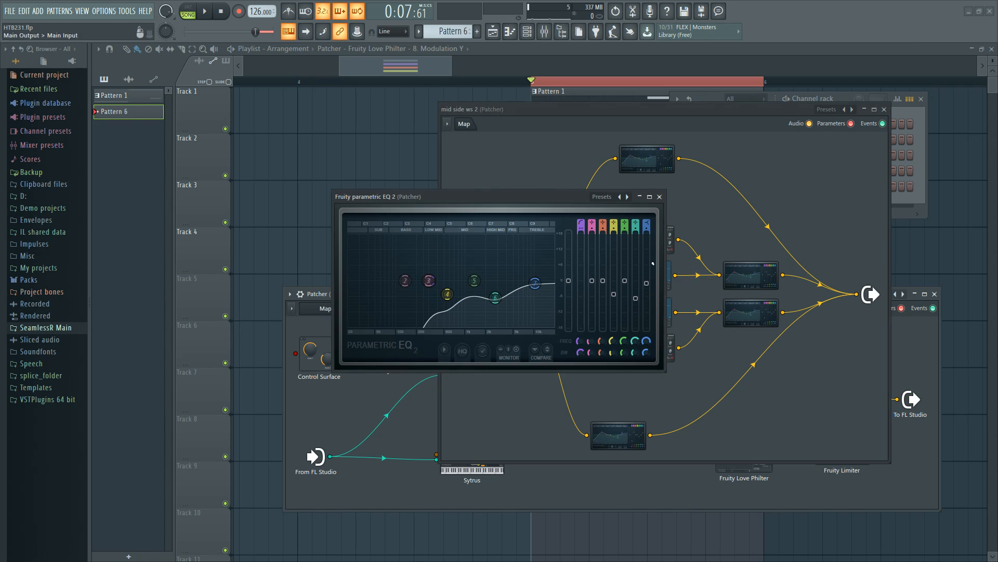
left_click(660, 196)
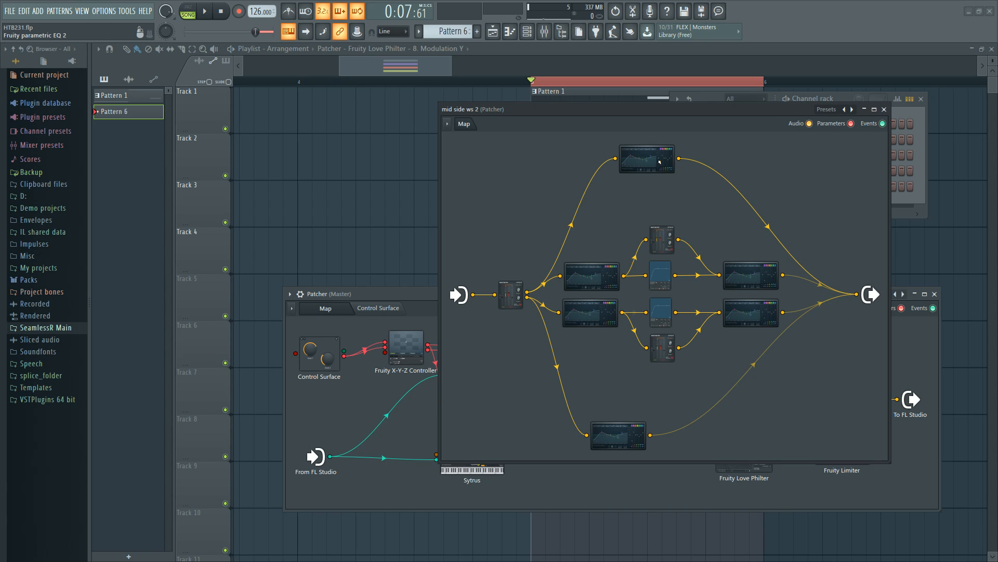
Play the song through the topmost EQ branch alone, recheck the EQ after the upper WaveShaper, and audition both branches together.
key("space")
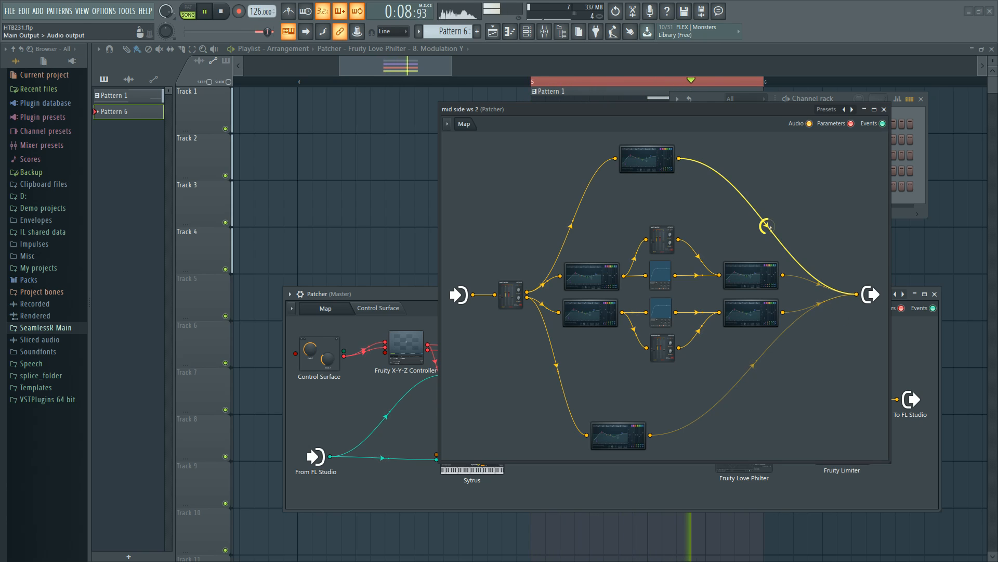
key("space")
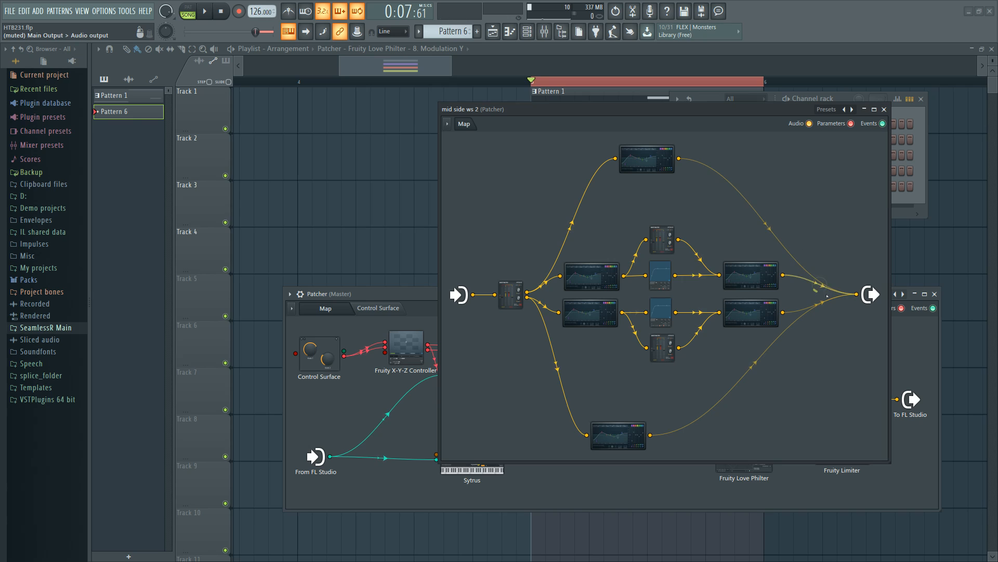
double_click(758, 278)
left_click(660, 196)
key("space")
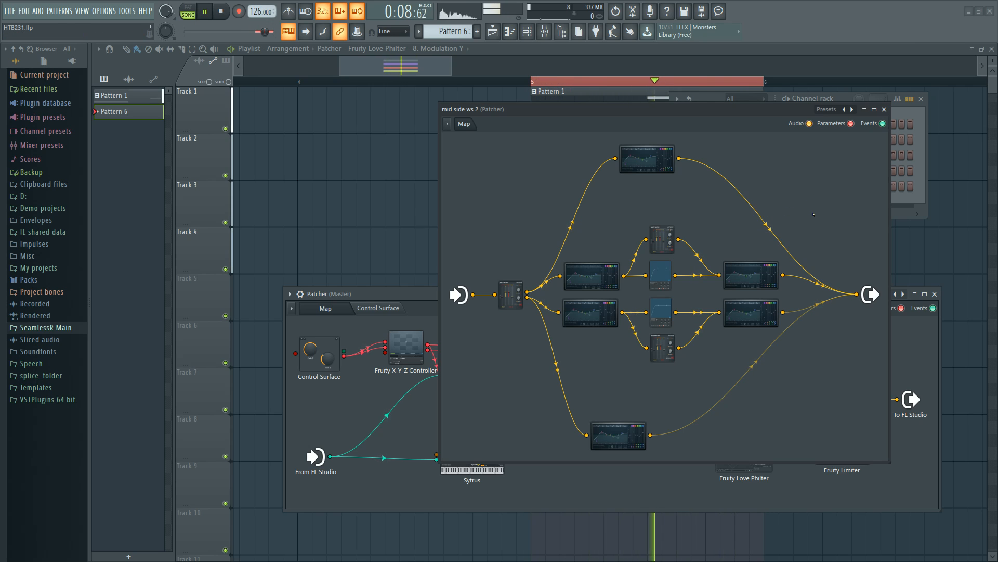
key("space")
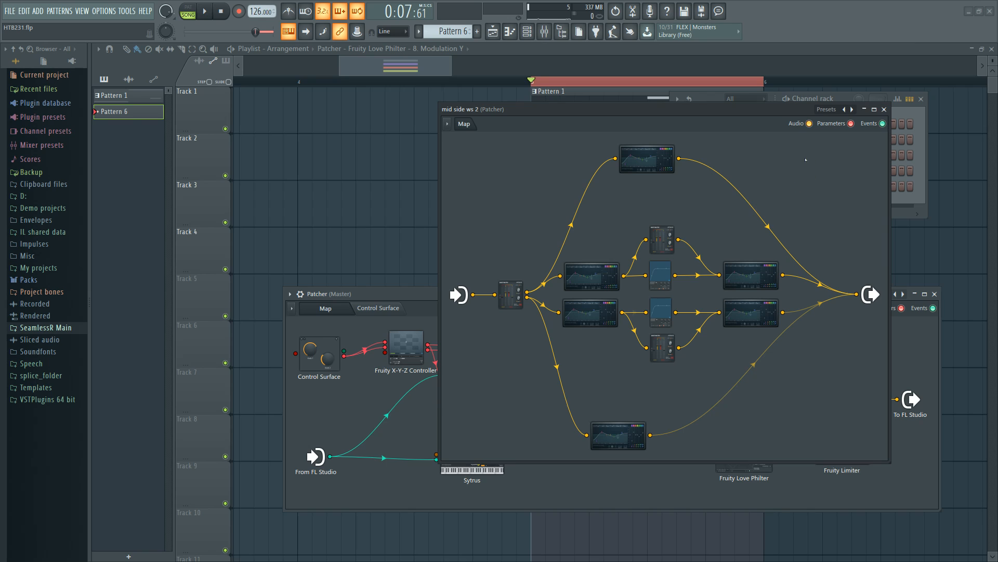
Inspect the topmost EQ, the upper Fruity WaveShaper curve and the EQ after it, and play the song to view its spectrum.
left_click(667, 271)
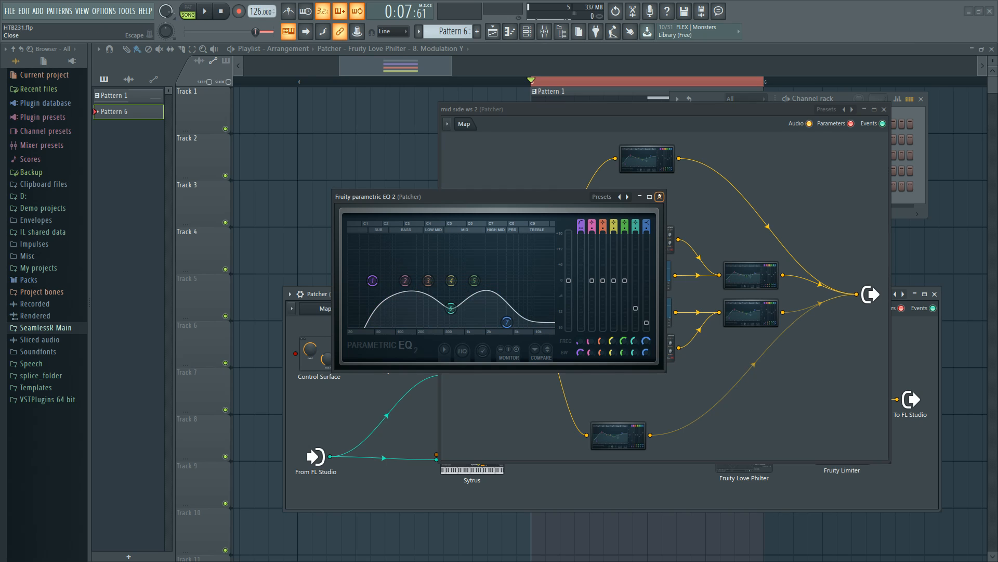
left_click(659, 196)
double_click(664, 275)
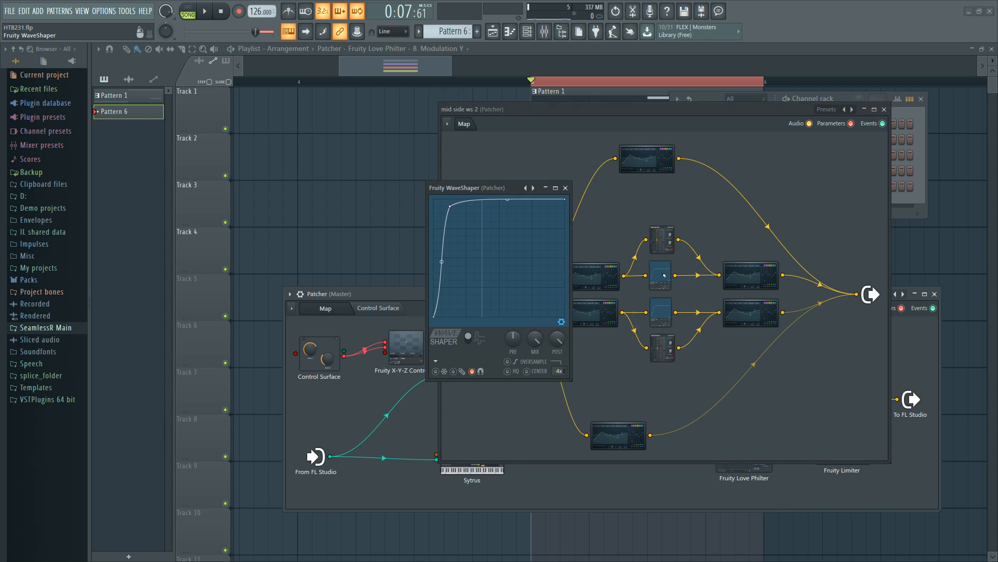
left_click(566, 187)
double_click(748, 277)
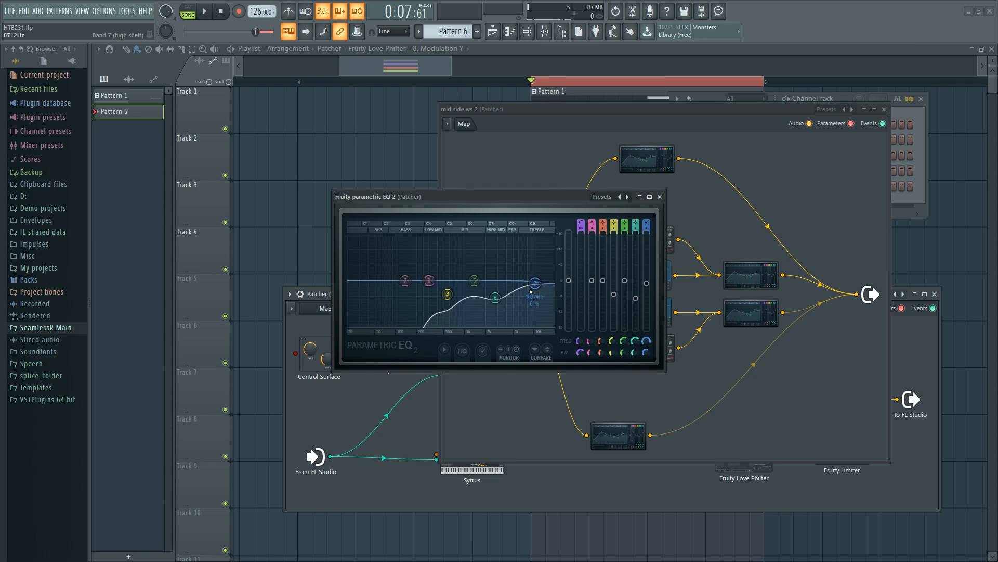
key("space")
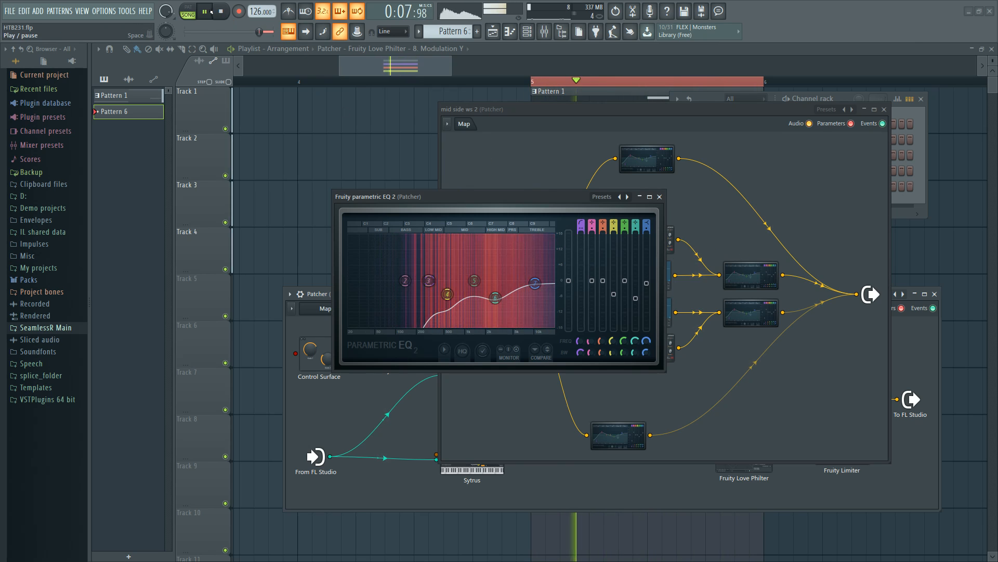
key("space")
Mute the upper WaveShaper branch's output and audition the lower WaveShaper branch while checking the curve of its final EQ.
left_click(815, 290)
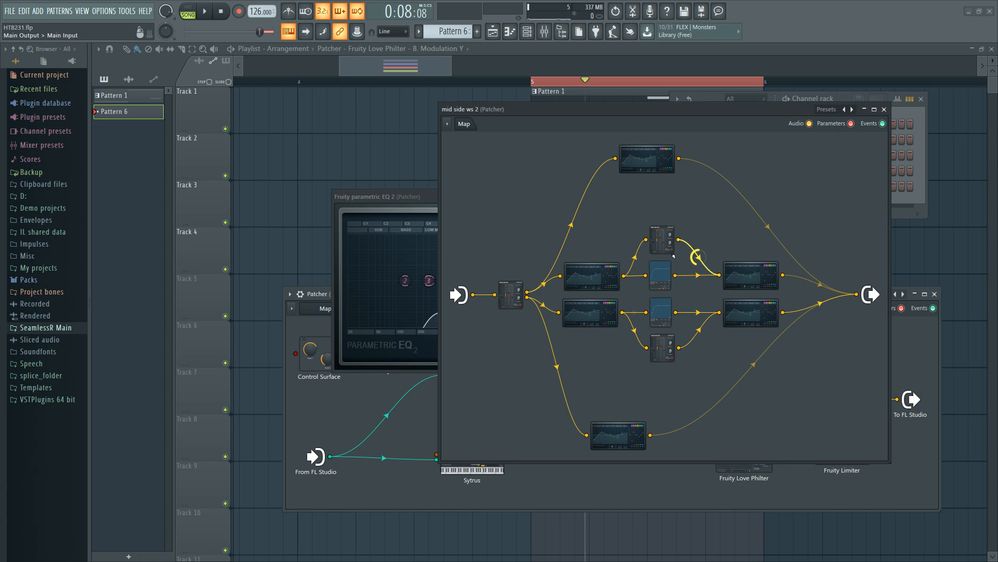
key("space")
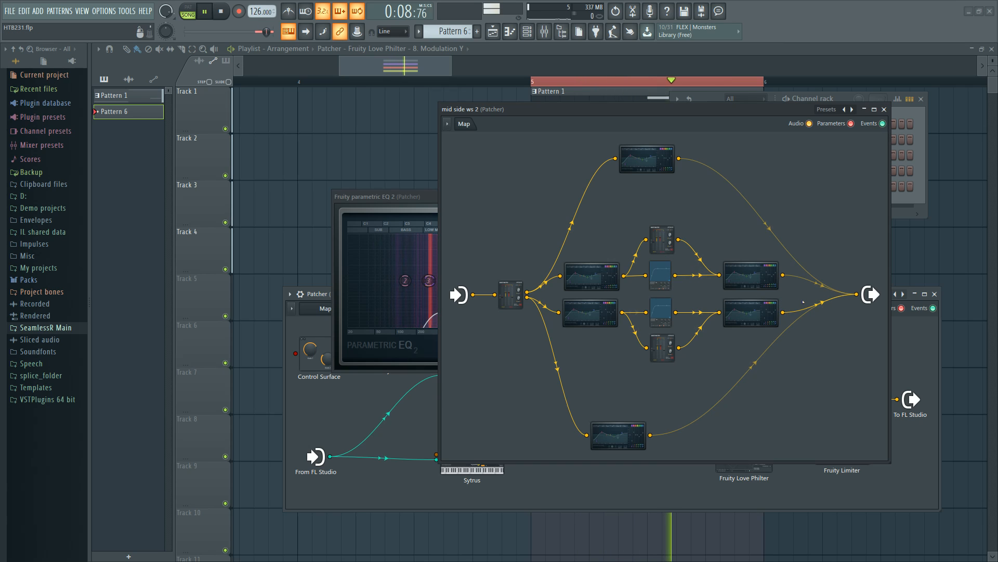
double_click(760, 316)
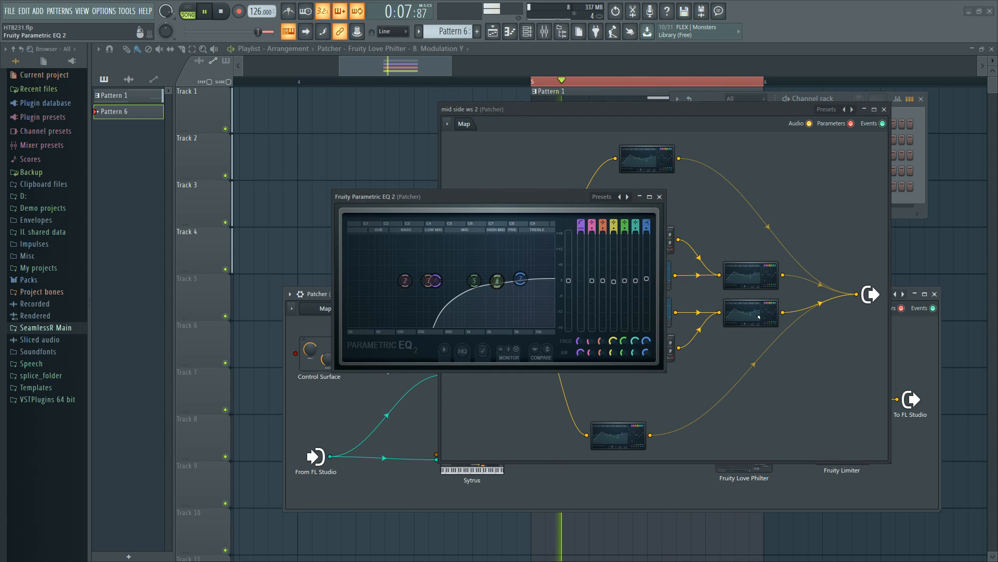
left_click(660, 197)
key("space")
double_click(734, 313)
key("space")
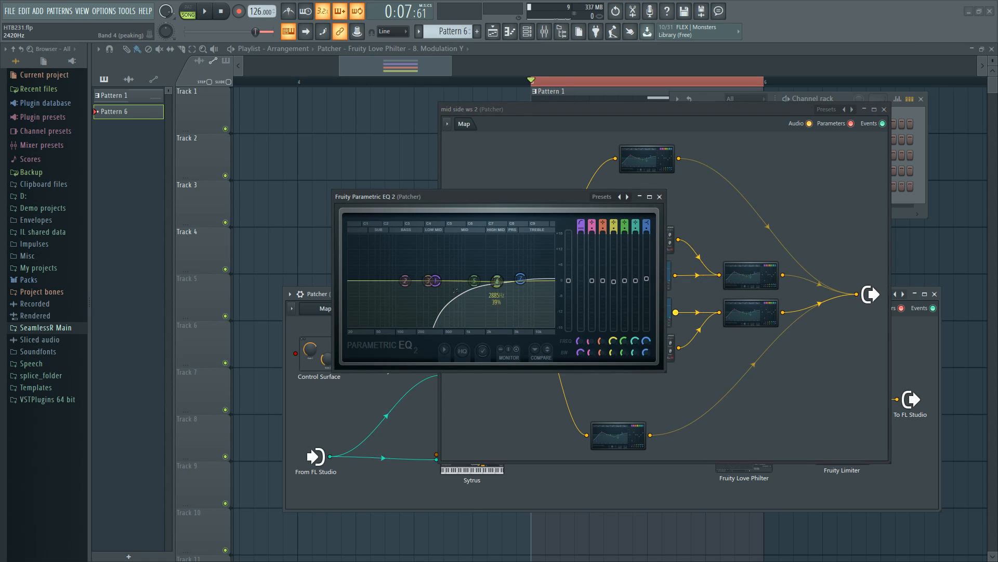
left_click(659, 197)
key("space")
Unmute the bottom EQ branch's output in mid side ws 2 and play the song while checking that EQ's curve.
right_click(819, 304)
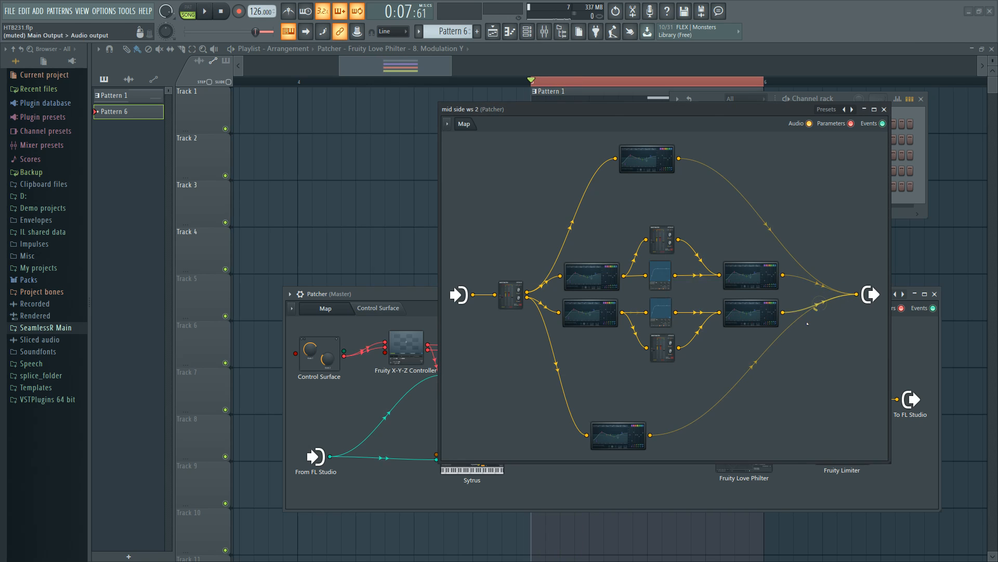
right_click(738, 374)
right_click(749, 364)
key("space")
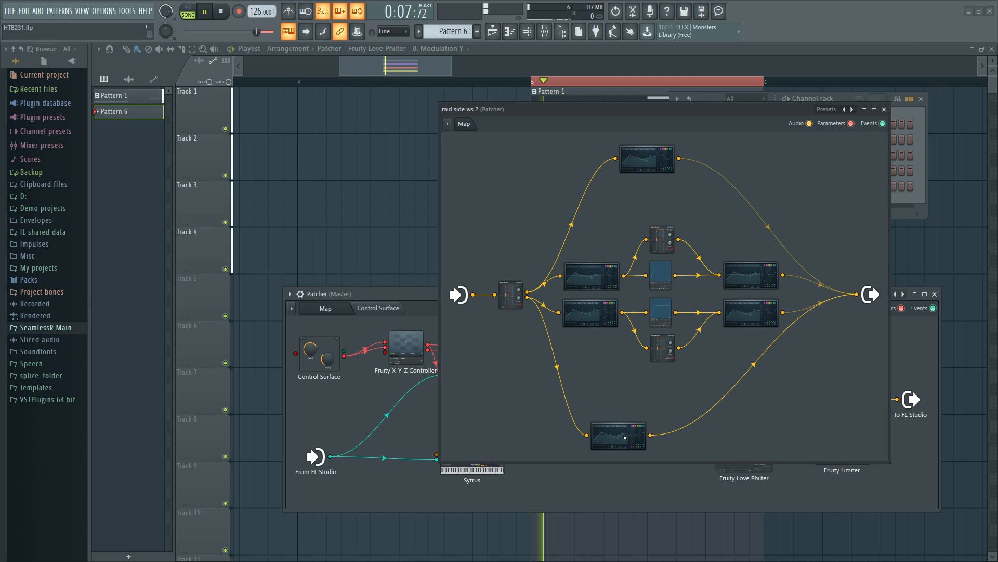
double_click(626, 438)
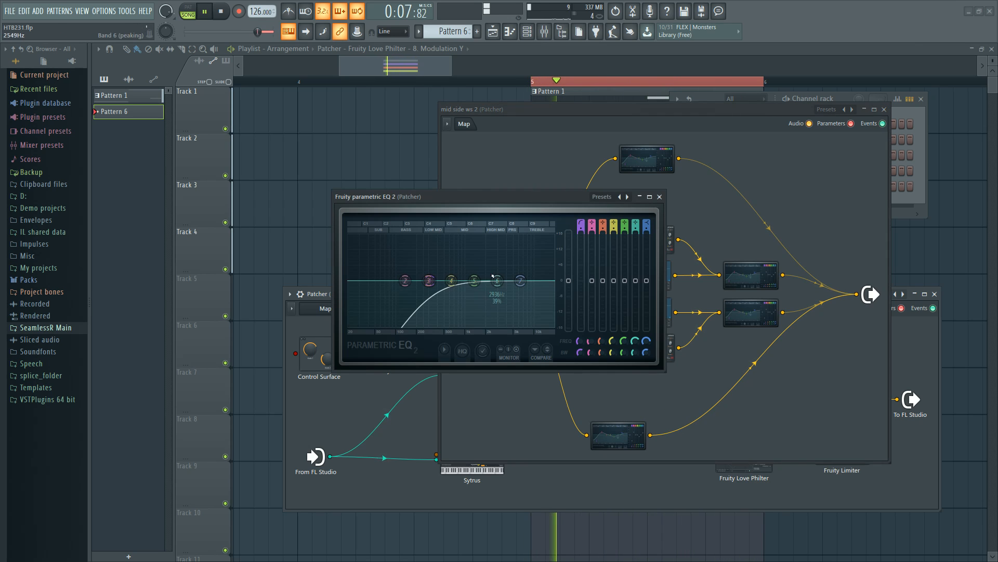
left_click(217, 15)
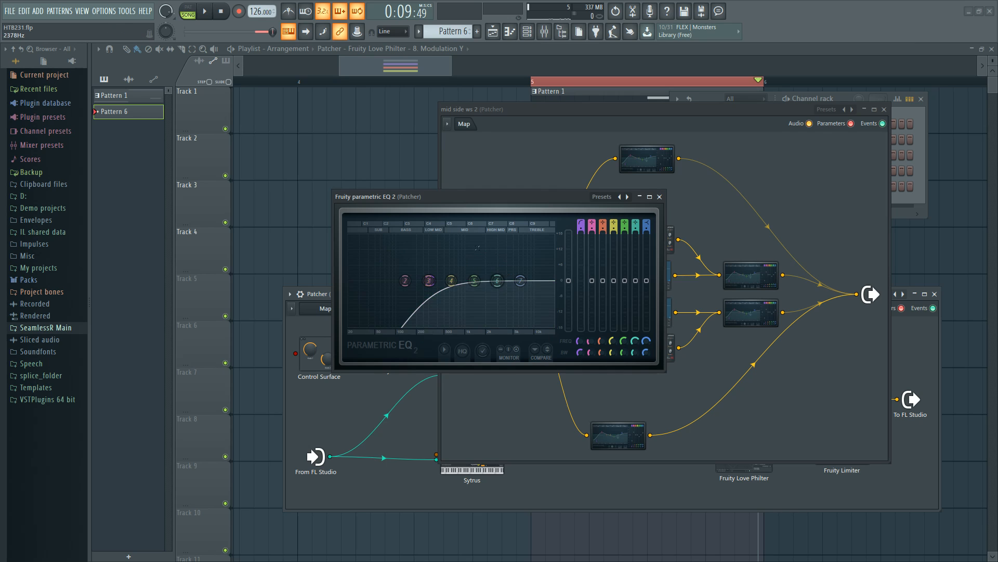
left_click(660, 197)
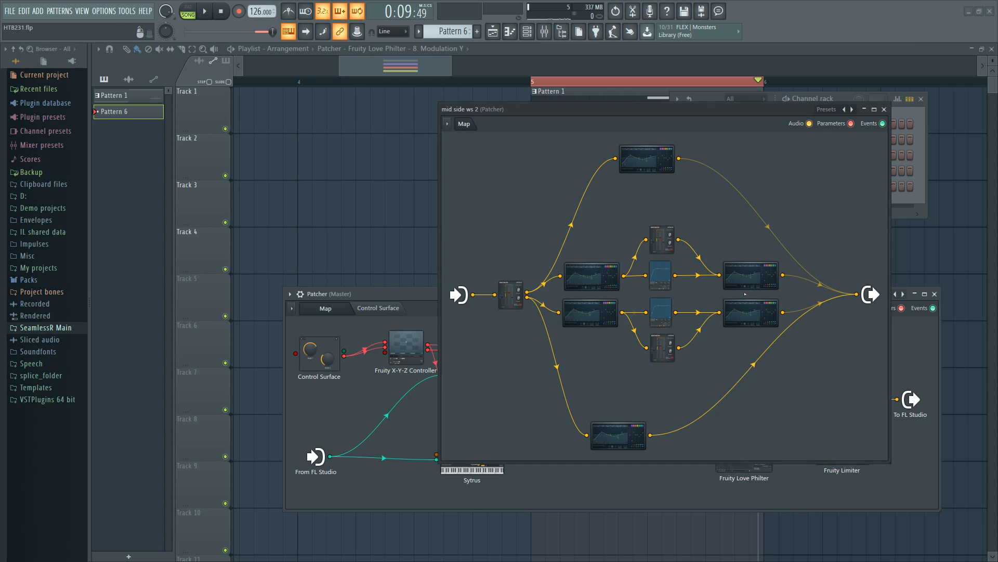
Restore all muted branch outputs in mid side ws 2, shift the bottom EQ, and close the map while auditioning the complete shaper.
double_click(747, 307)
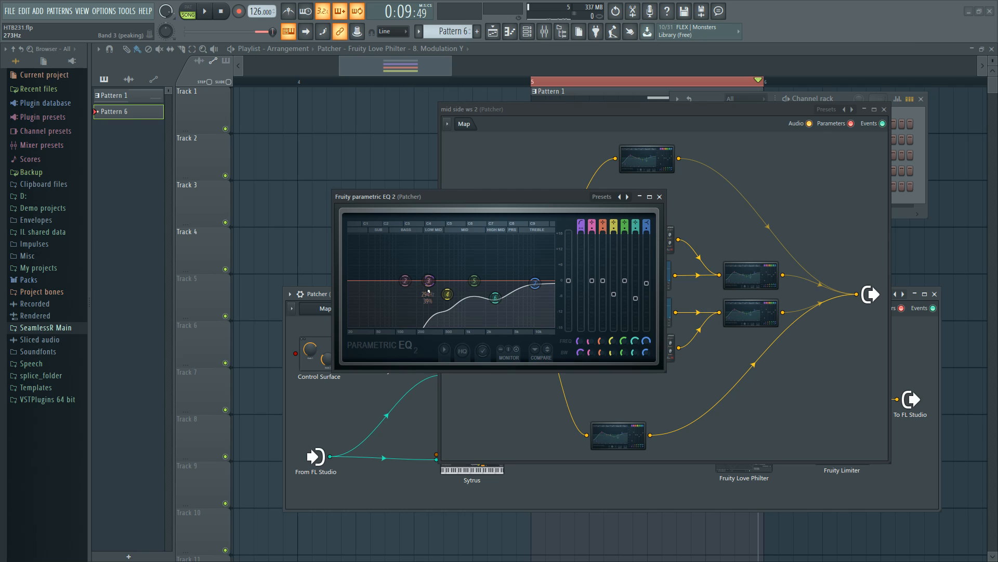
left_click(660, 196)
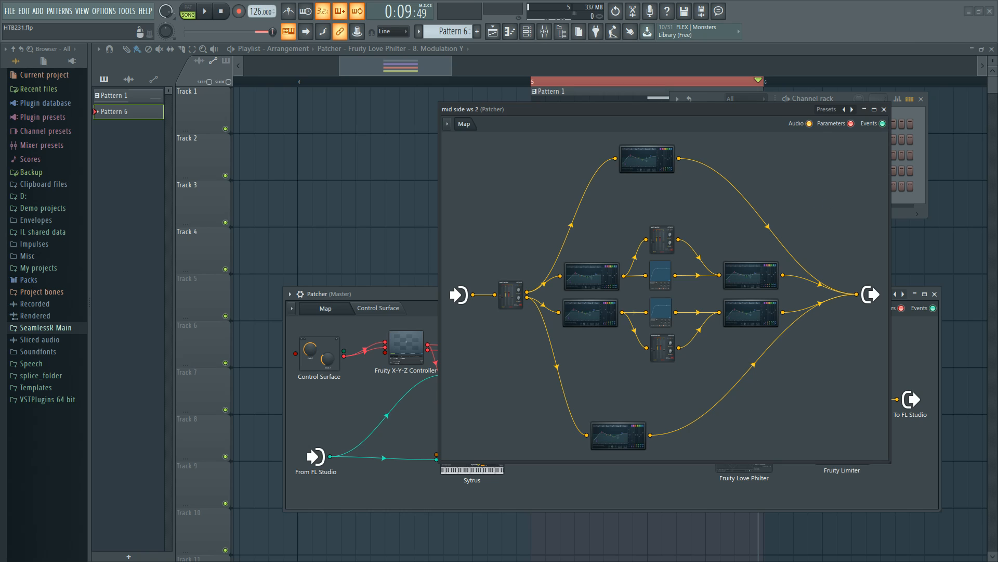
left_click_drag(620, 442, 655, 443)
key("space")
left_click(884, 110)
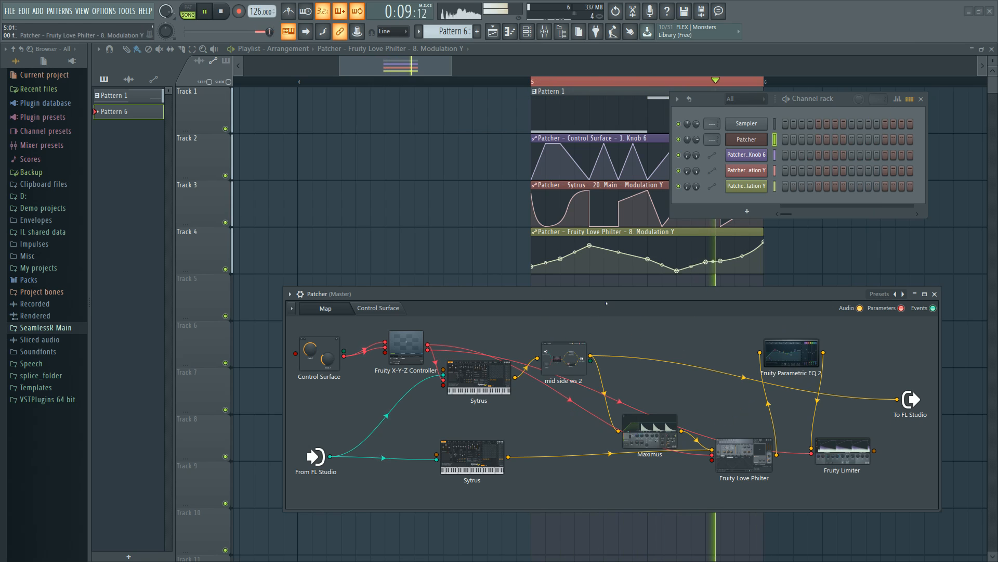
left_click(206, 13)
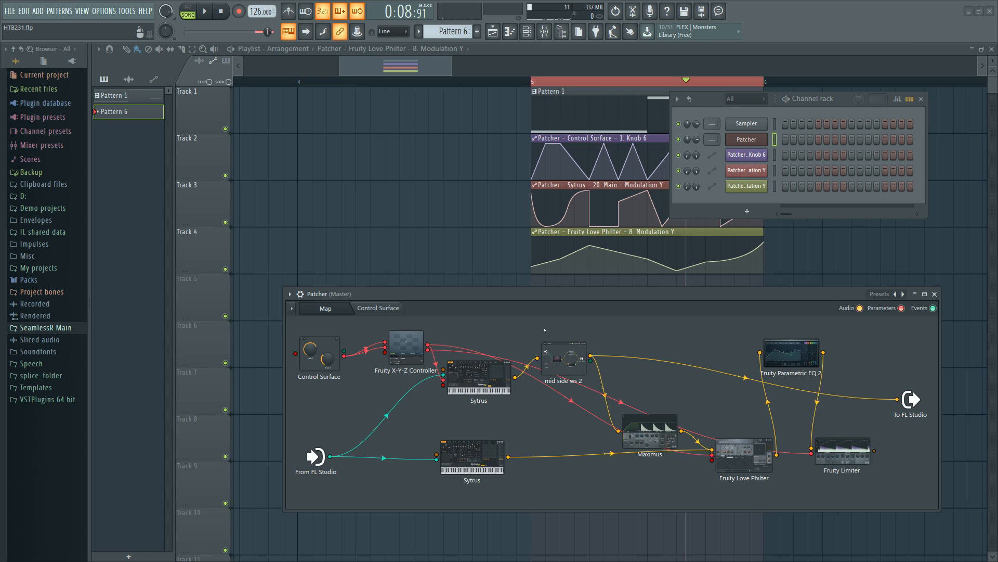
Move mid side ws 2 aside, route the upper Sytrus directly to the FL Studio output, and audition the unprocessed synth.
left_click_drag(562, 358, 580, 337)
left_click(897, 402)
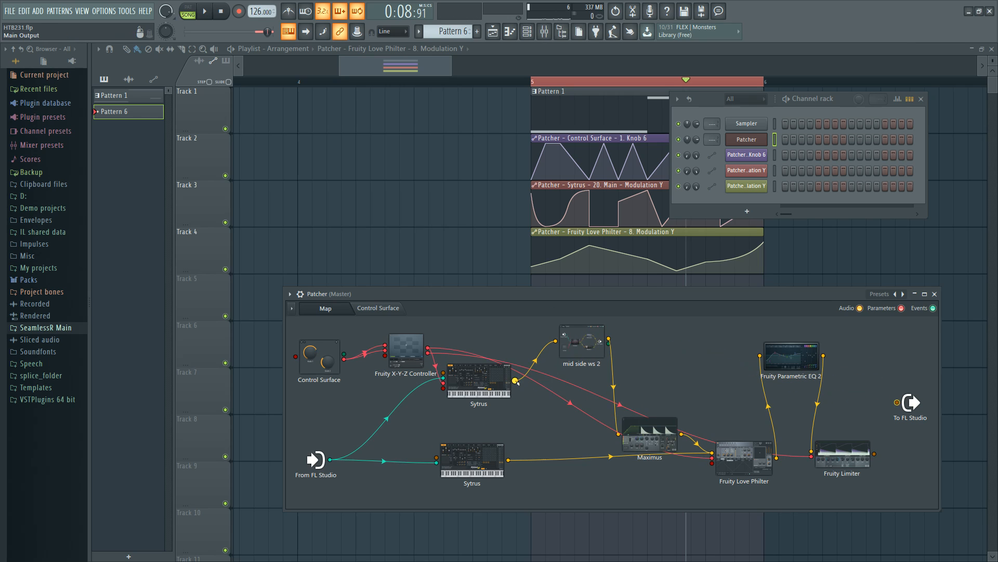
left_click_drag(515, 380, 897, 402)
left_click(205, 12)
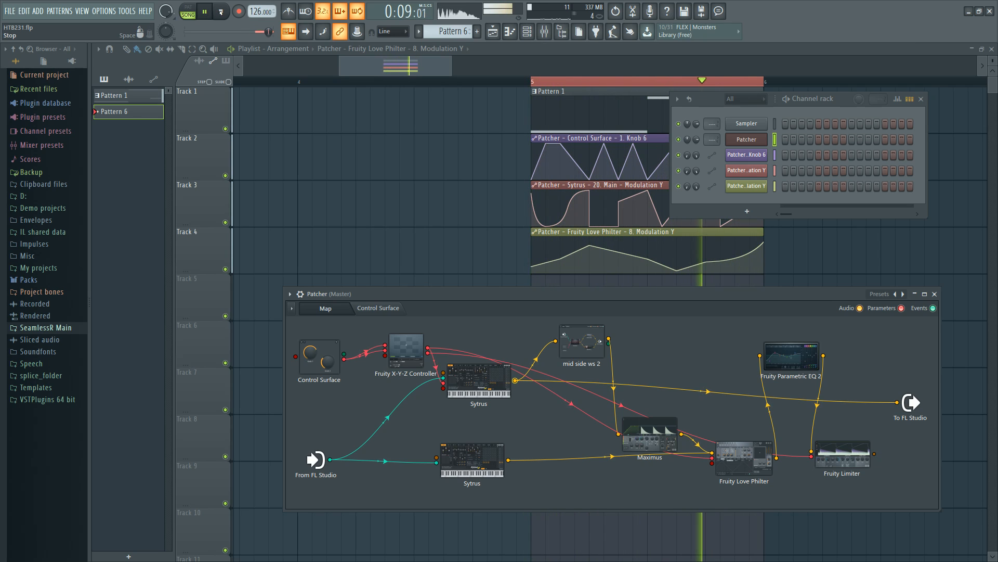
key("space")
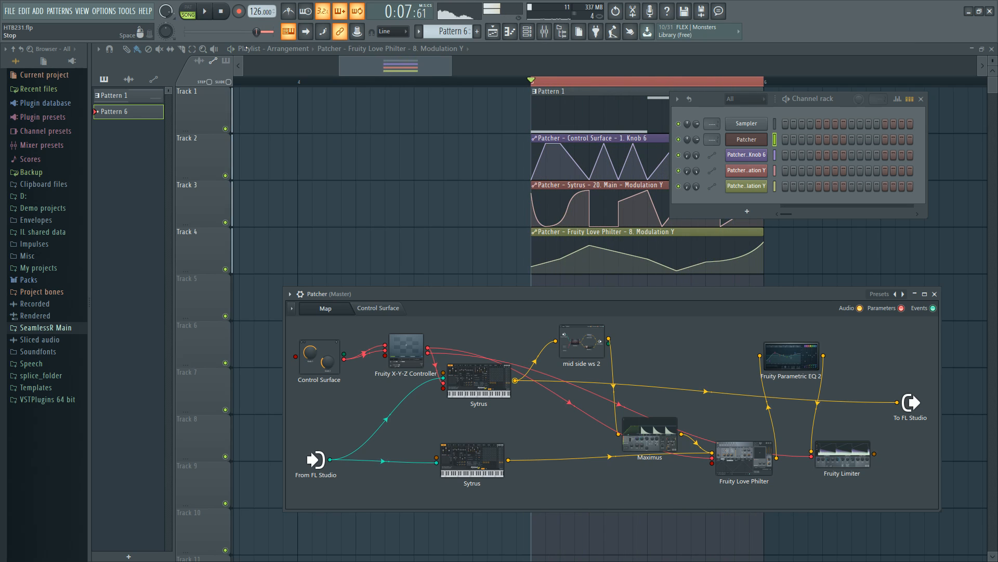
Replace the Sytrus output feed with mid side ws 2, audition the waveshaped sound, and disconnect it from the output.
right_click(897, 404)
left_click_drag(608, 339, 897, 402)
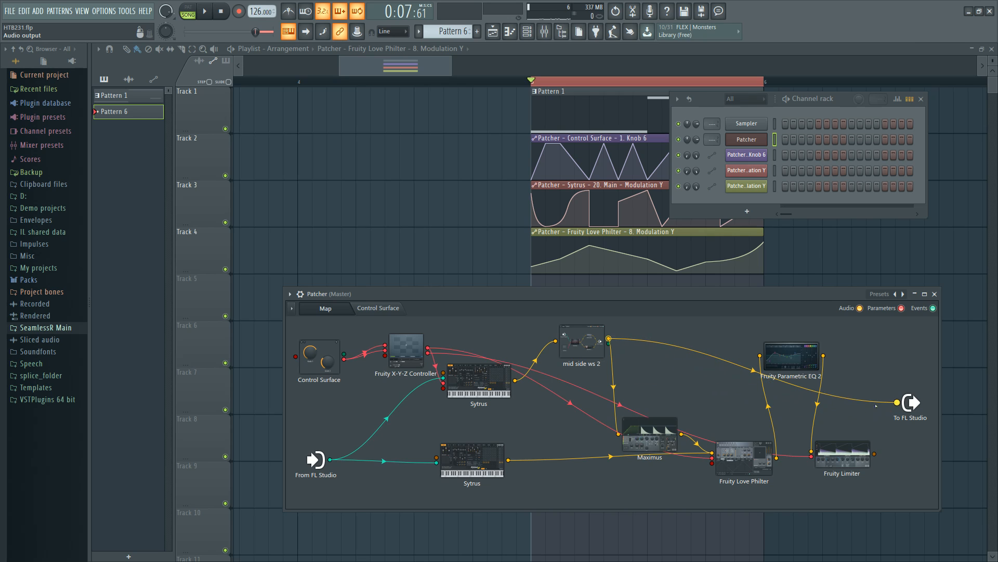
left_click(205, 12)
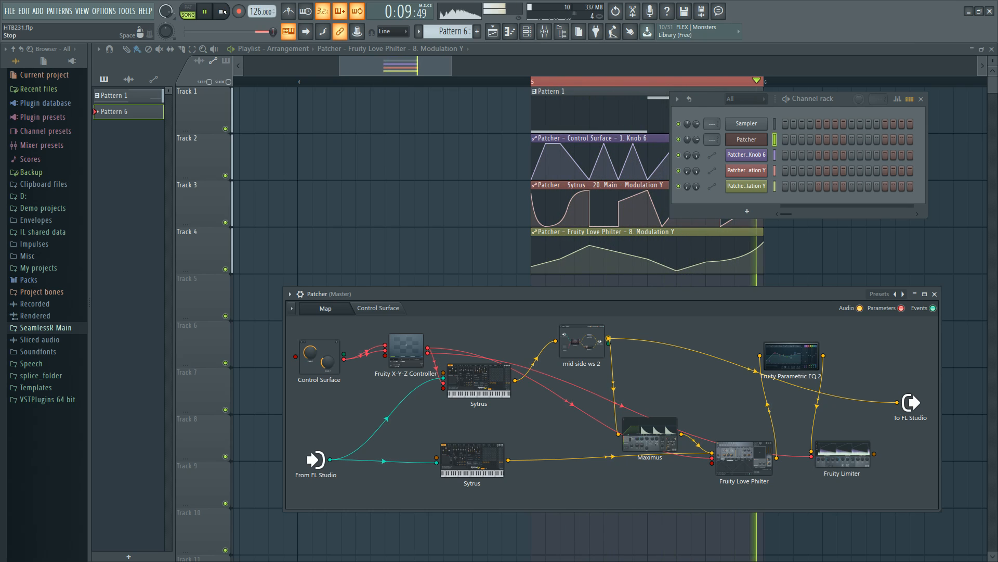
left_click(224, 11)
right_click(897, 402)
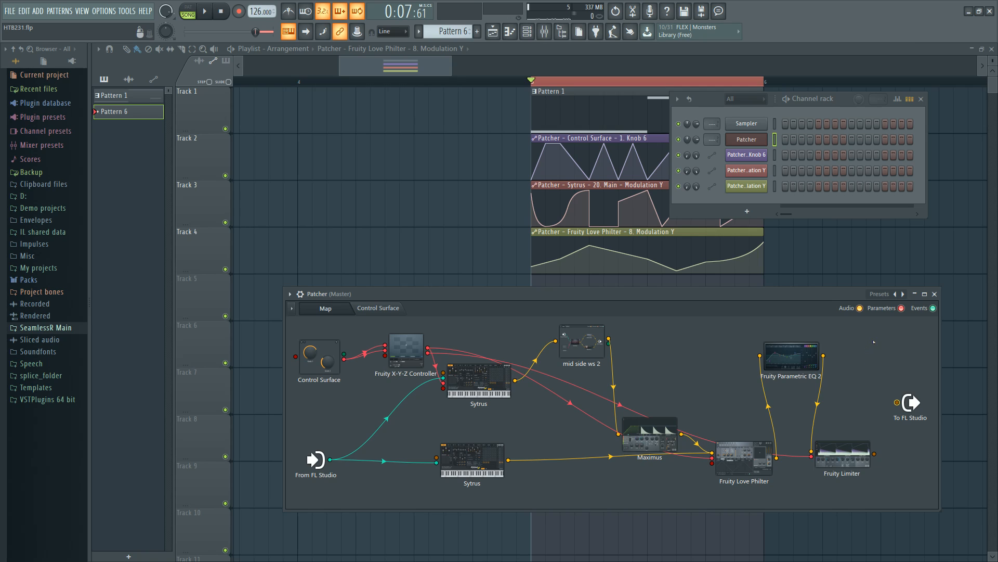
Review the branch layout inside the mid side ws 2 map and close it.
left_click(603, 351)
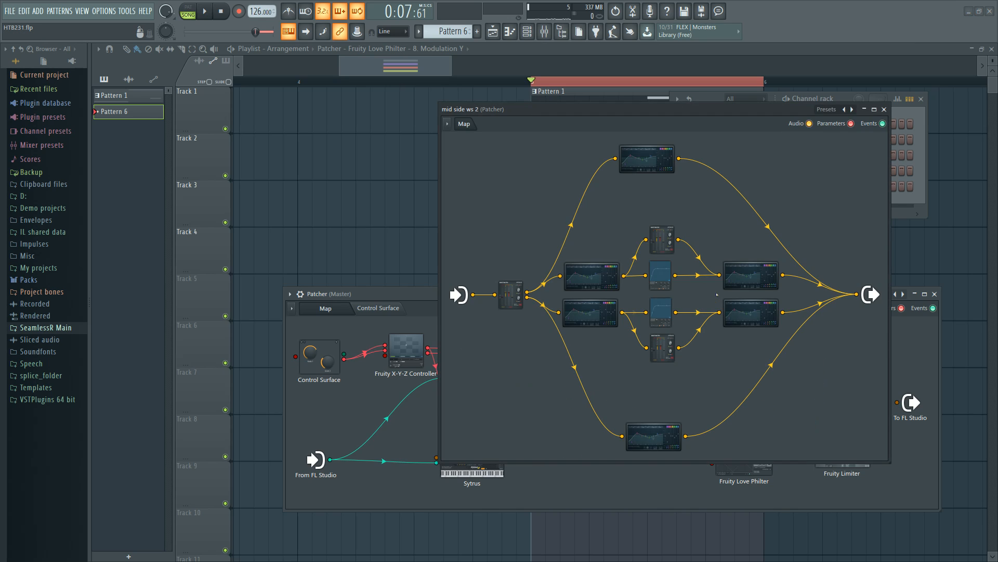
left_click(884, 109)
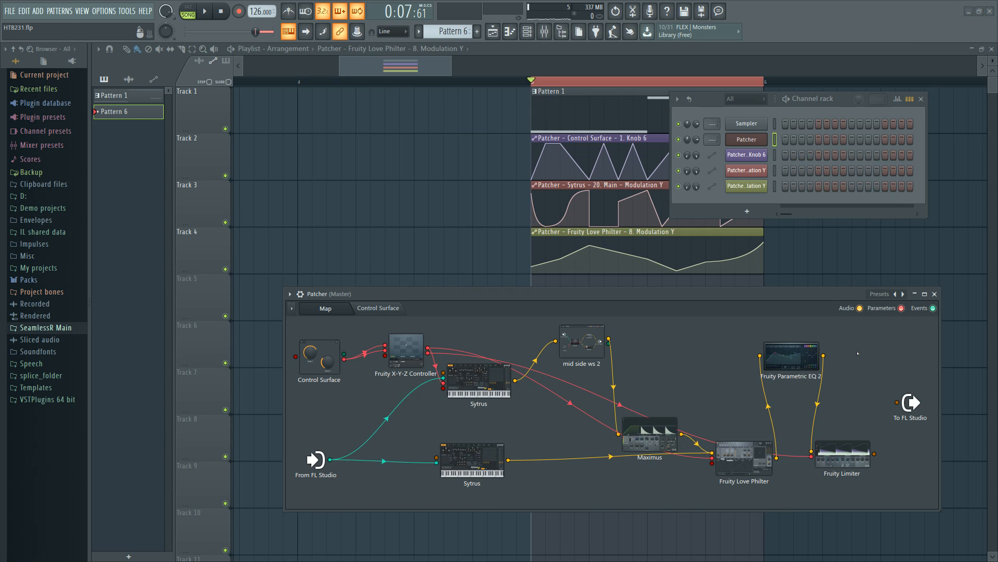
left_click(581, 359)
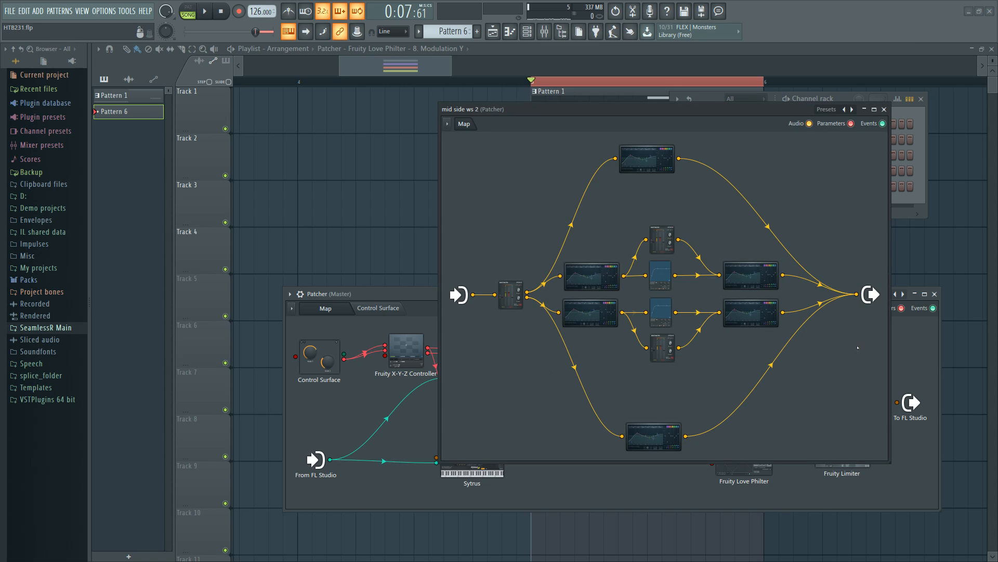
left_click(885, 110)
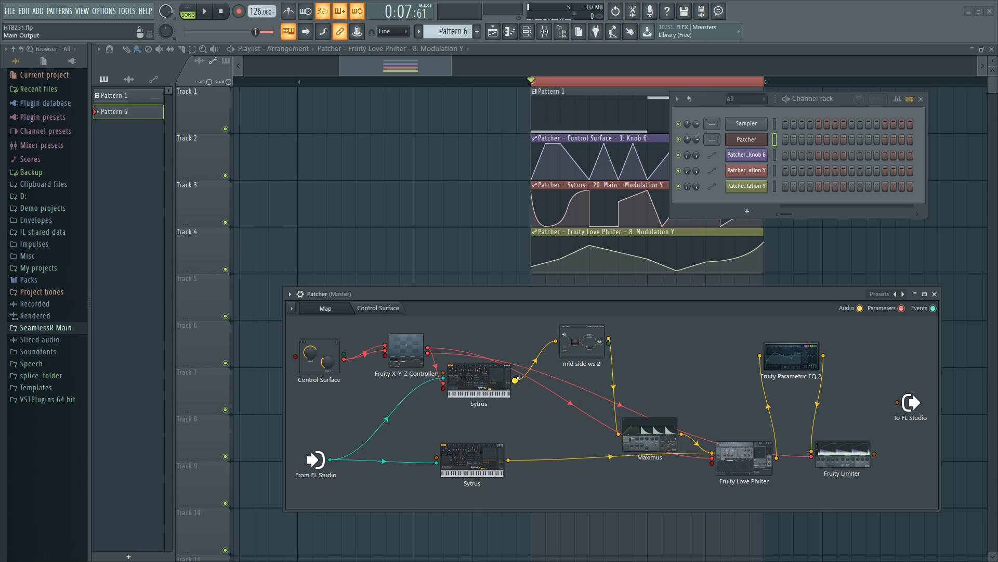
Reconnect the upper Sytrus to the FL Studio output, and inspect its operators 1 and 2 in the FM matrix.
left_click_drag(515, 380, 897, 402)
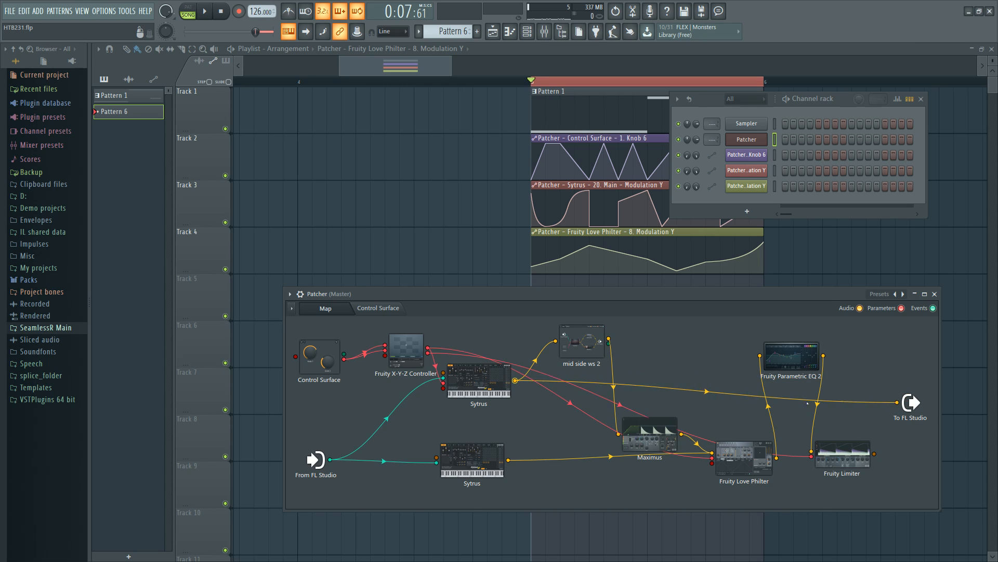
left_click(486, 375)
left_click(635, 199)
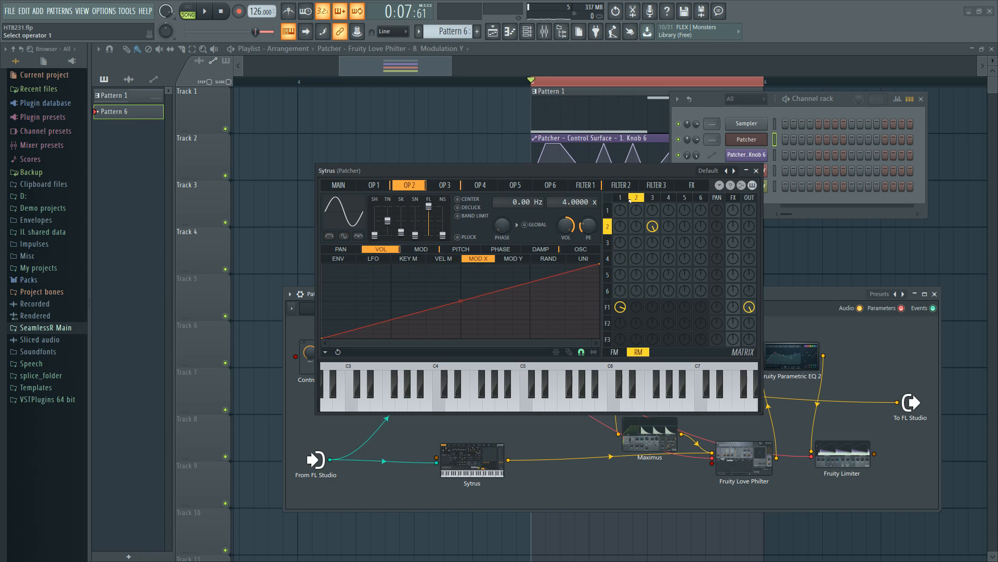
left_click(615, 352)
left_click(620, 199)
left_click(636, 198)
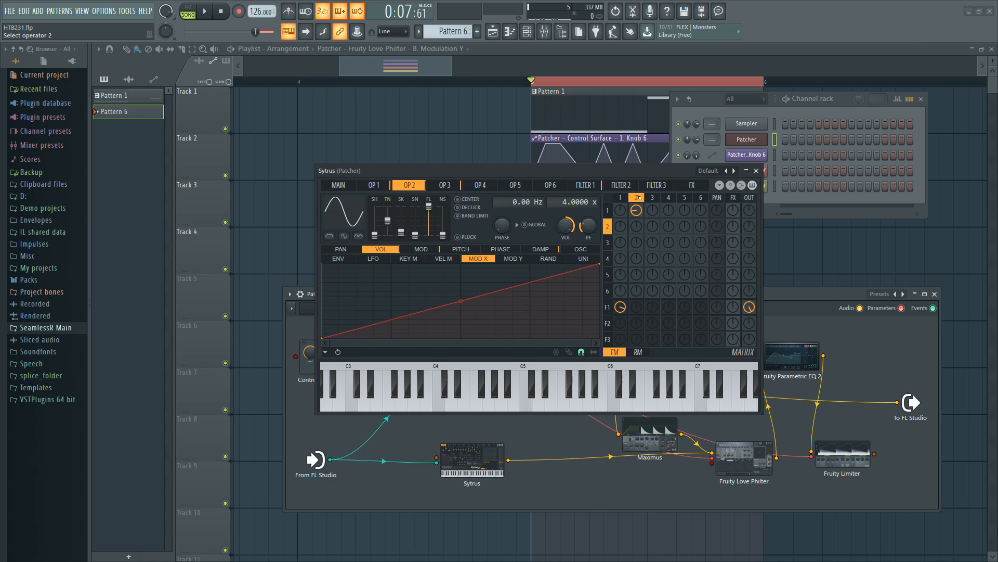
Examine the upper Sytrus's ring modulation matrix with operator 3 and the input modulation target of operator 2.
left_click(646, 355)
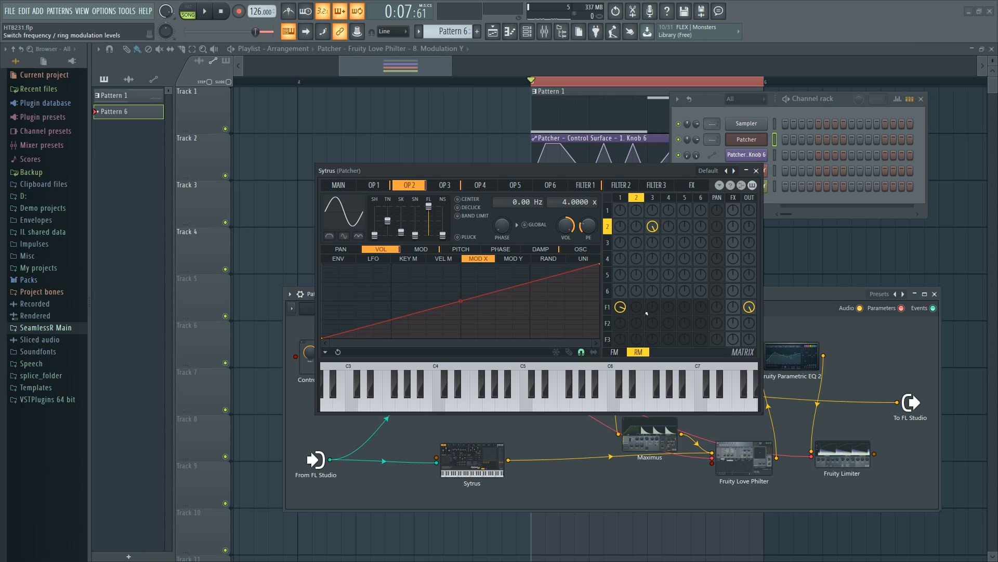
left_click(656, 201)
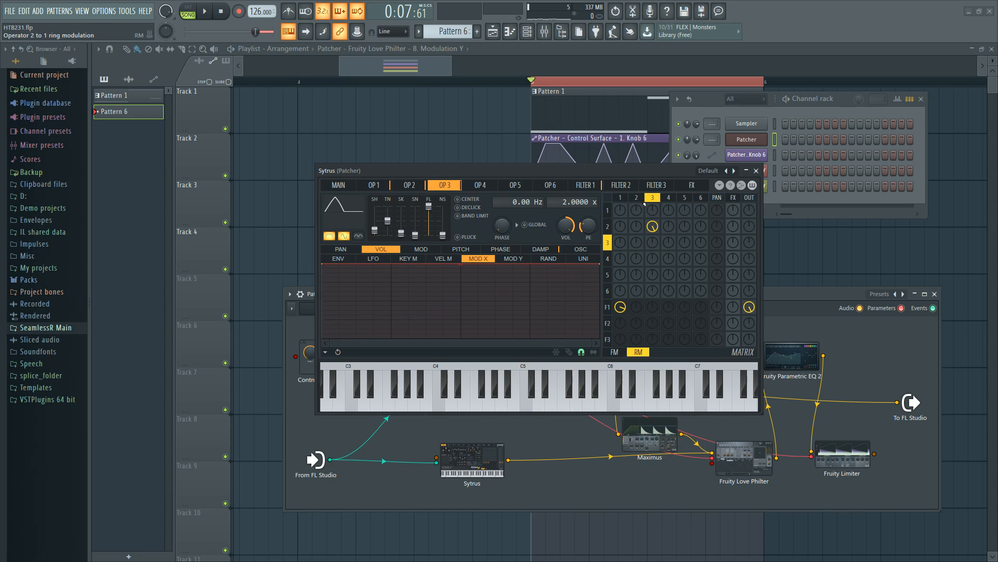
left_click(412, 186)
left_click(418, 249)
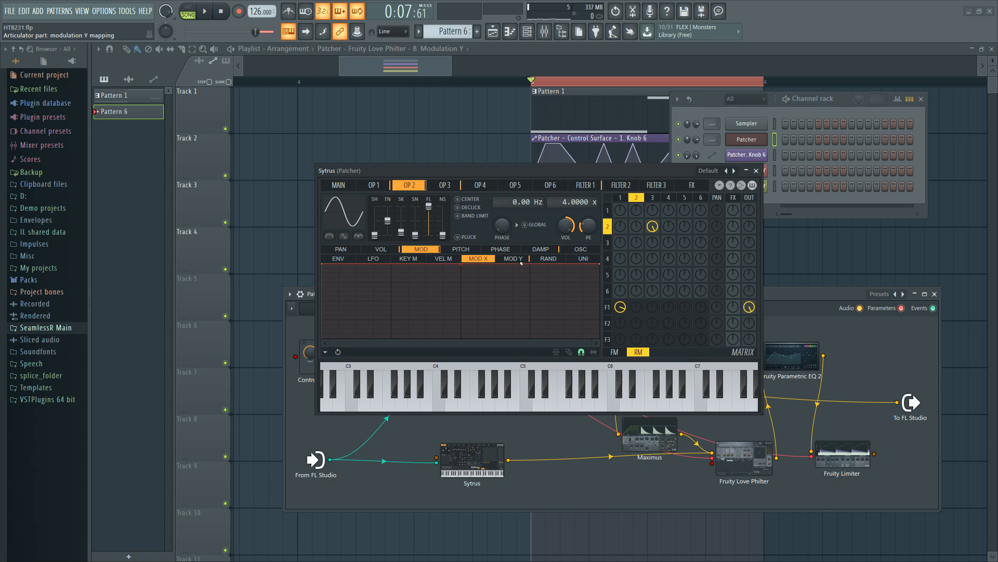
Play the song while watching the main modulation pad and operator 2's Mod Y mapping for ring modulation, and stop playback.
left_click(347, 186)
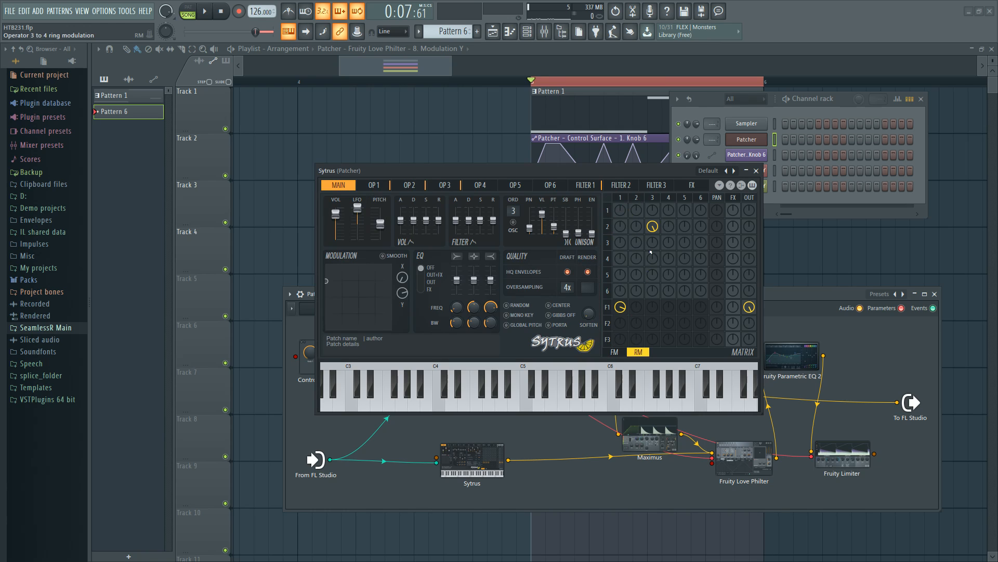
right_click(652, 227)
key("space")
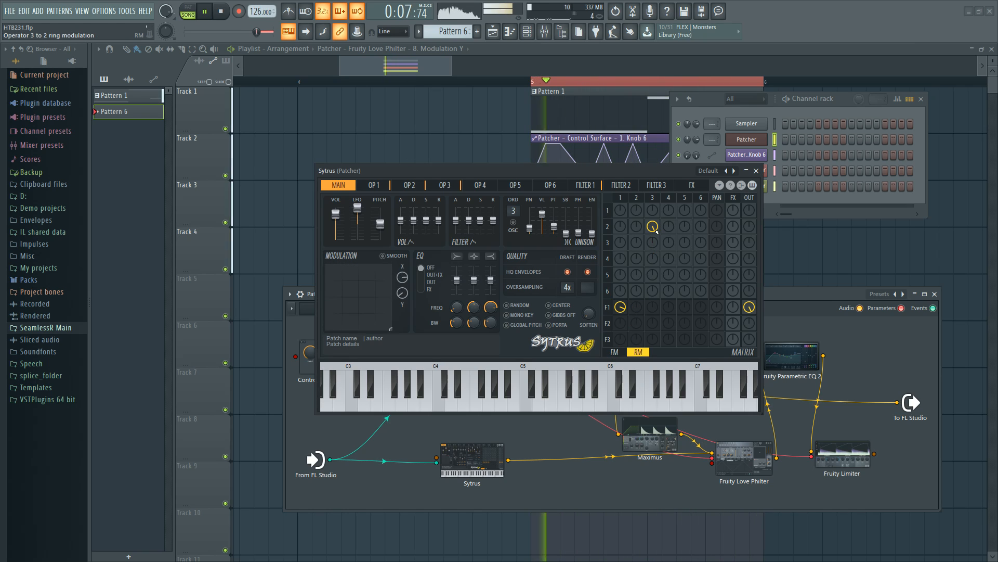
left_click(640, 198)
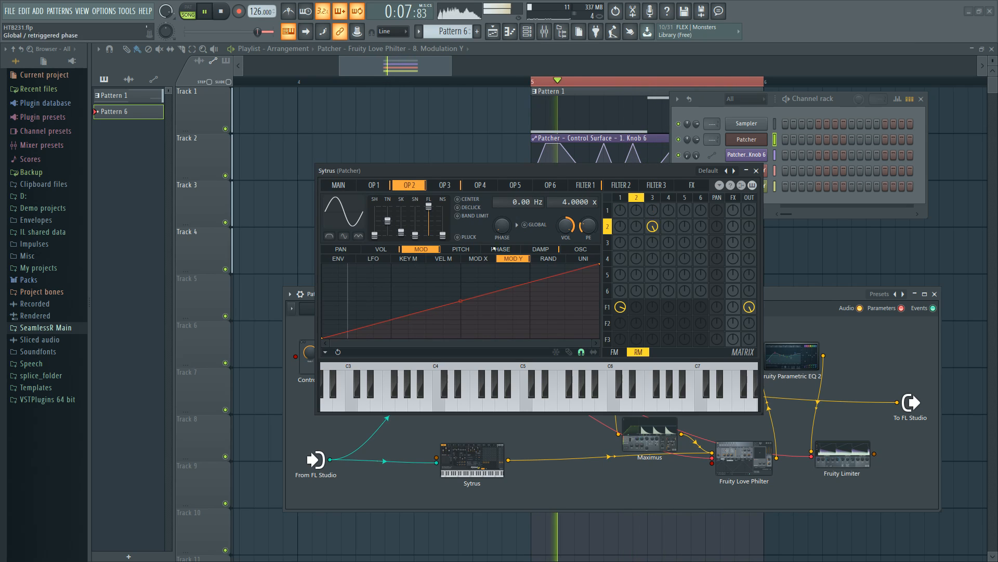
left_click(212, 14)
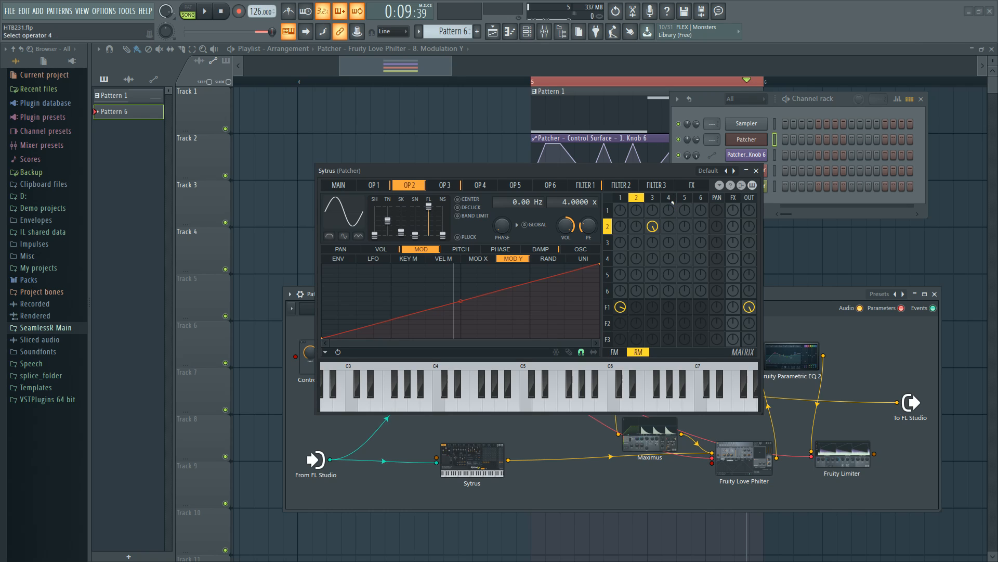
Inspect operator 3, operator 2's volume mapping to Mod X, and operator 1's input modulation mapping.
left_click(652, 198)
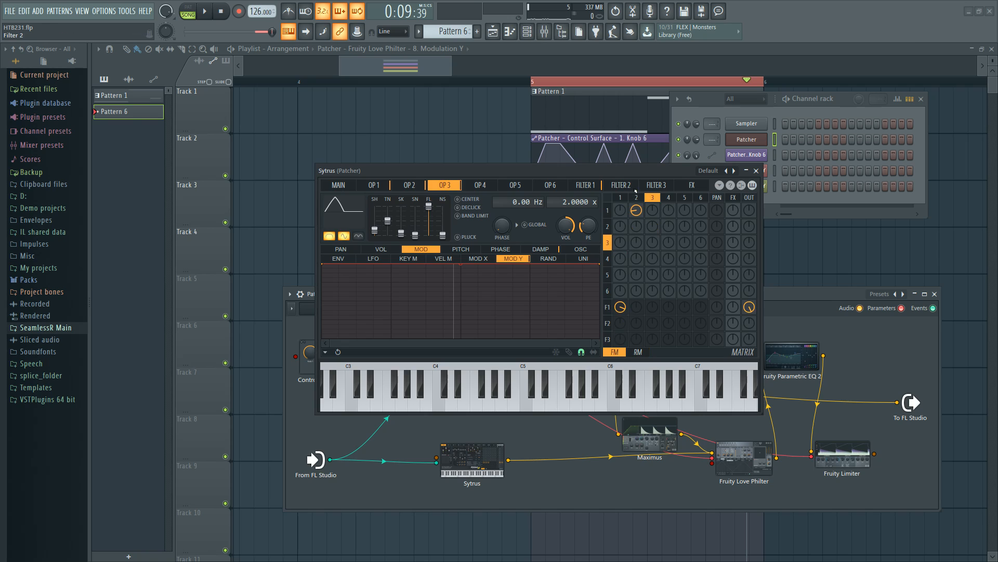
left_click(636, 198)
left_click(381, 249)
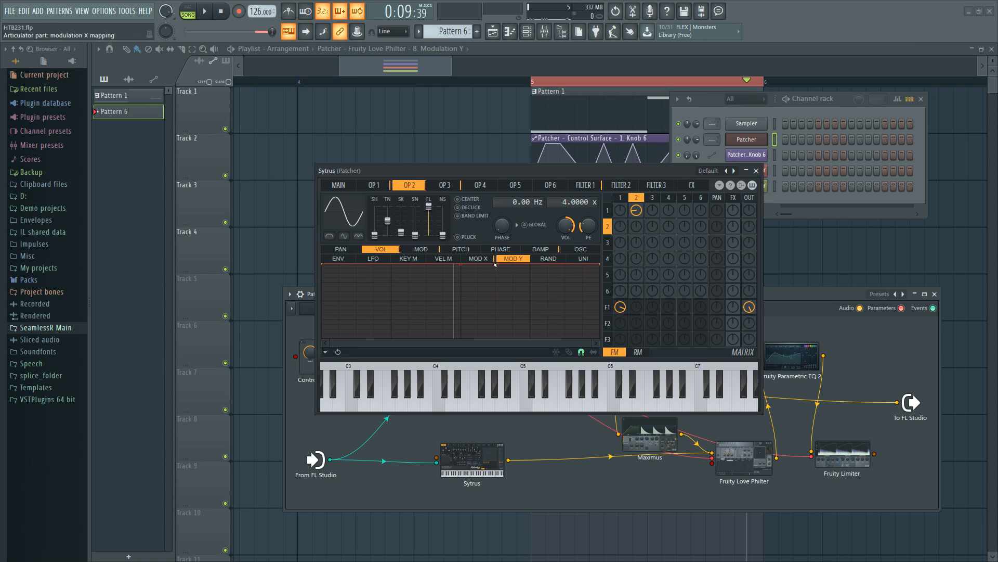
left_click(476, 258)
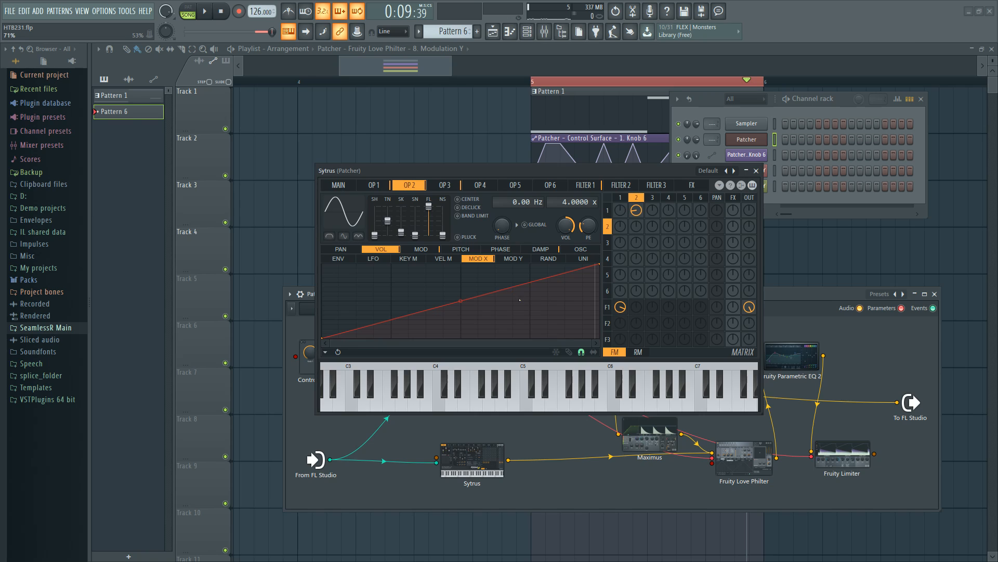
left_click(620, 198)
left_click(421, 250)
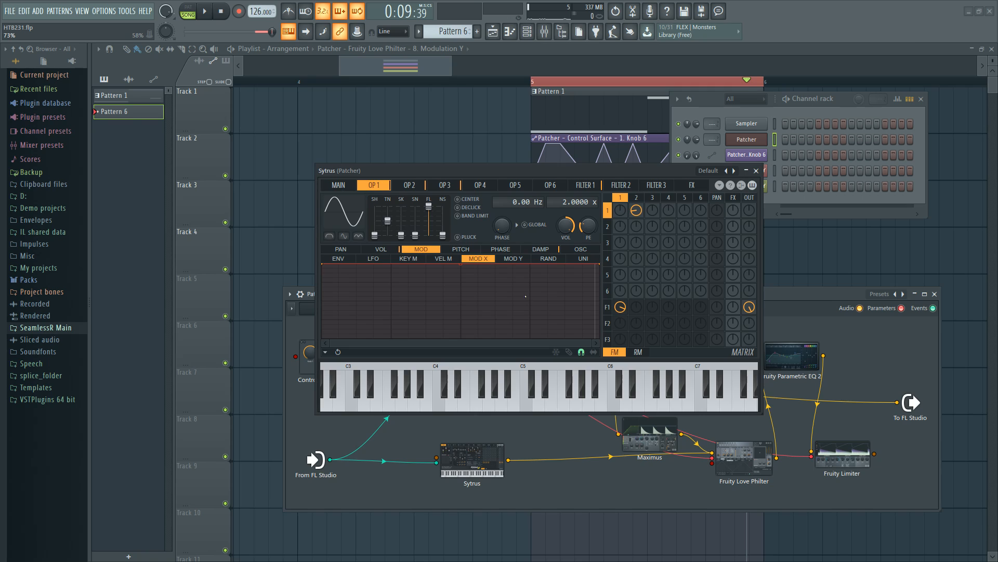
Compare operator 3's volume mapping with operator 2's input modulation mapping to Mod Y in the ring modulation matrix.
left_click(655, 199)
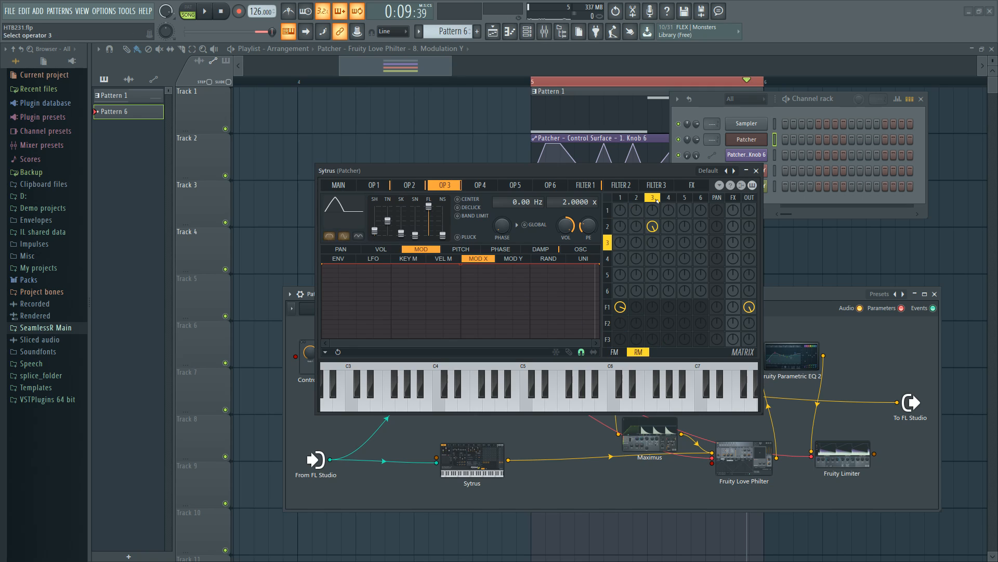
left_click(387, 251)
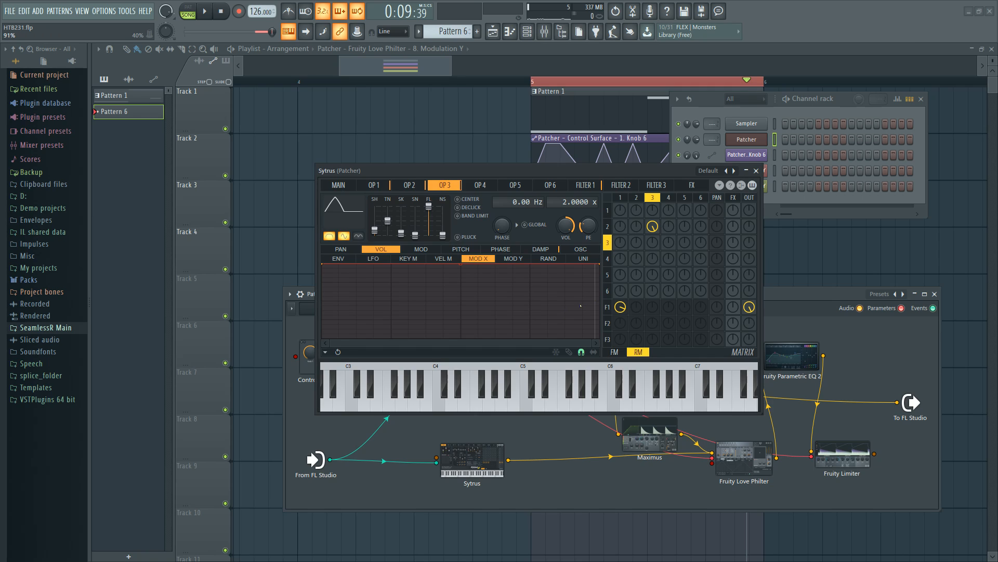
left_click(409, 185)
left_click(422, 249)
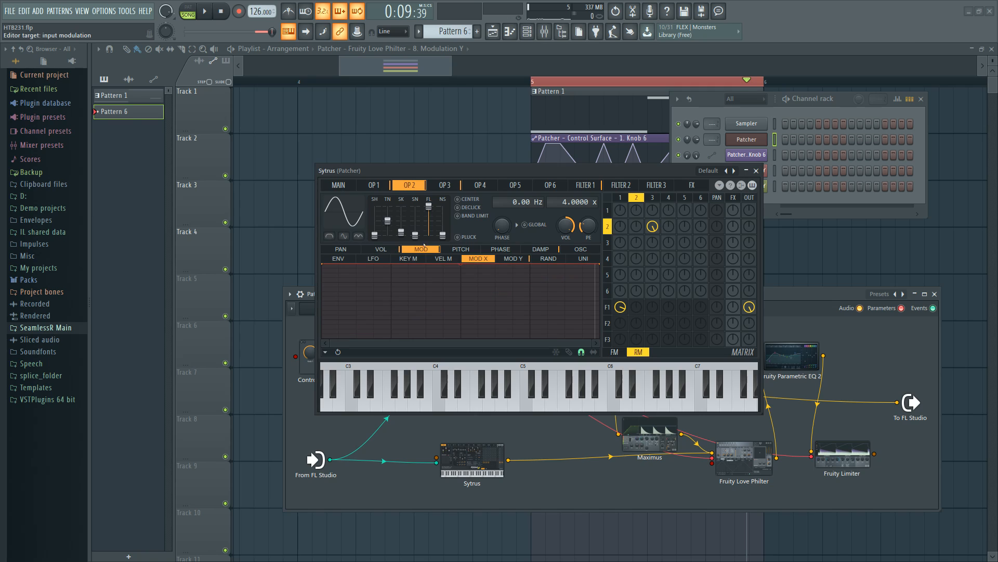
left_click(511, 258)
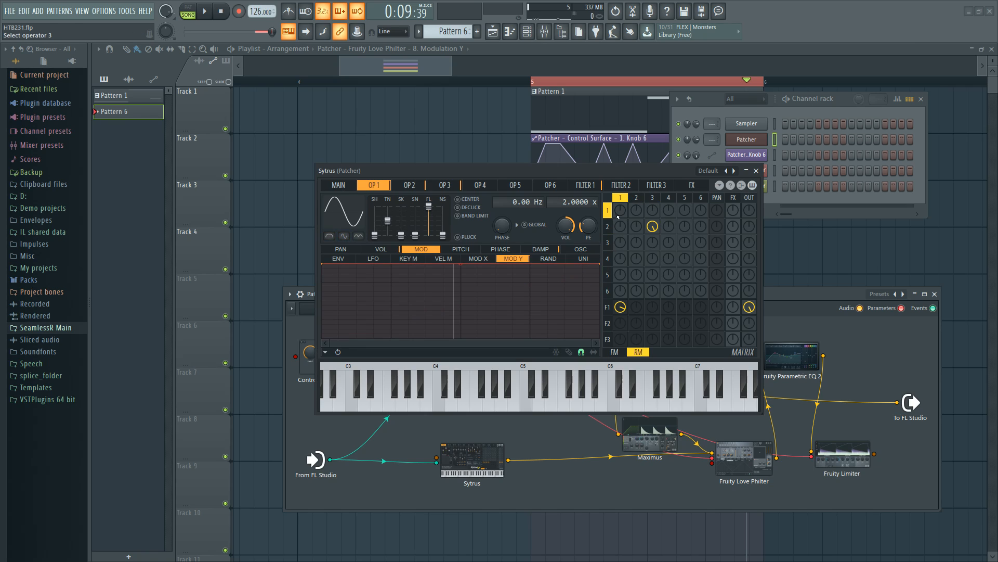
Inspect the waveshaper curve of Filter 1, and operator 1's volume LFO and Mod X mapping with the FM matrix shown.
left_click(608, 307)
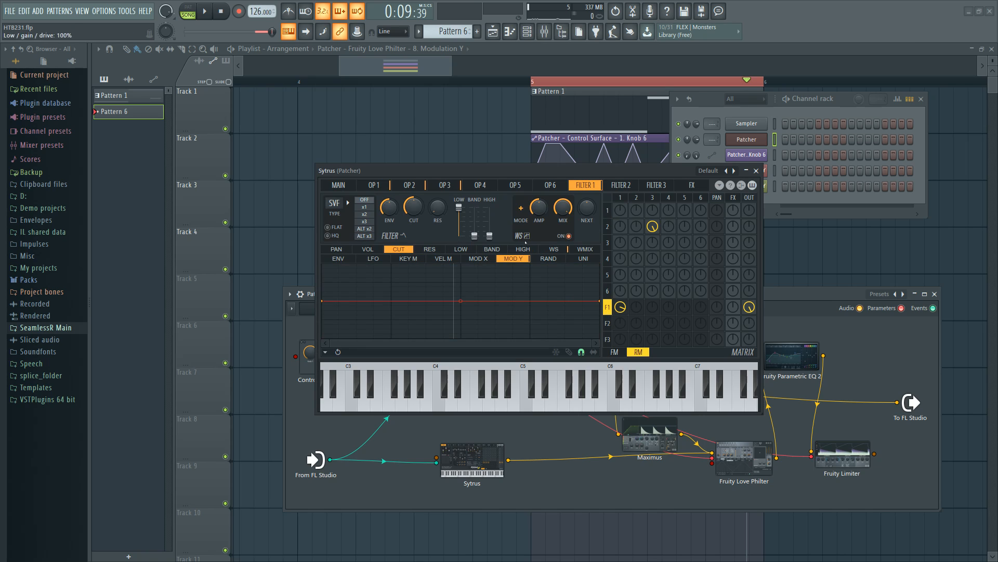
left_click(555, 249)
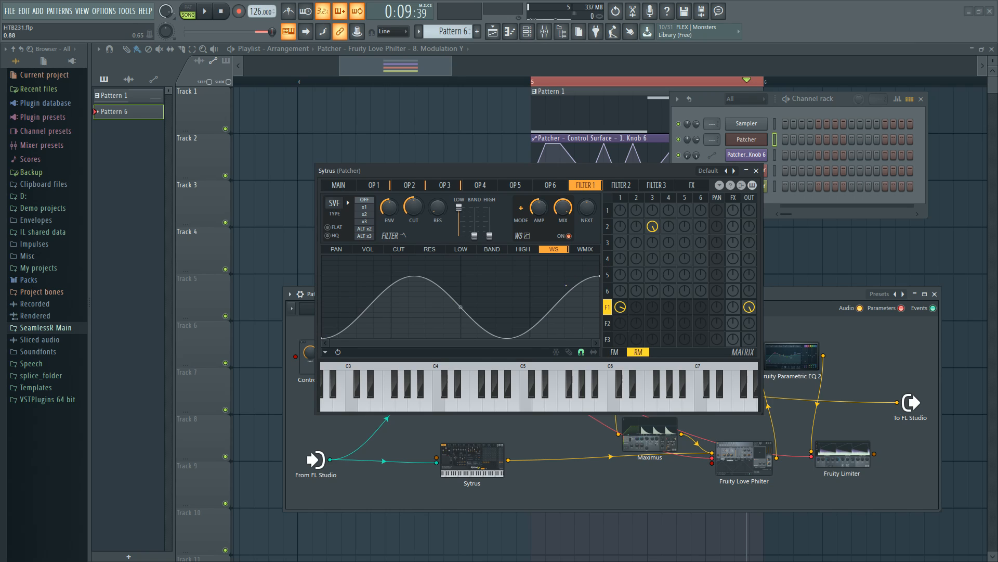
left_click(615, 352)
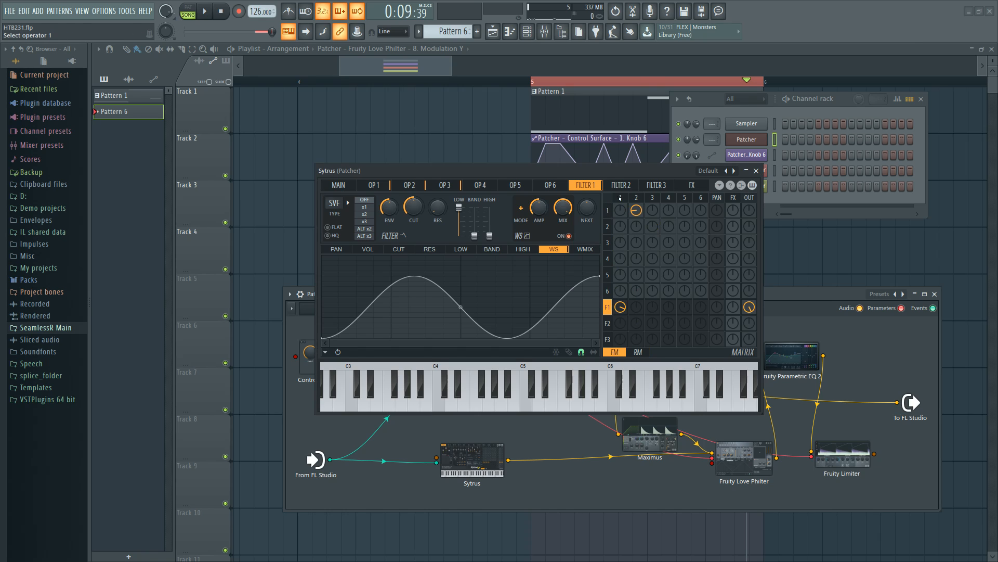
left_click(608, 211)
left_click(386, 250)
left_click(383, 259)
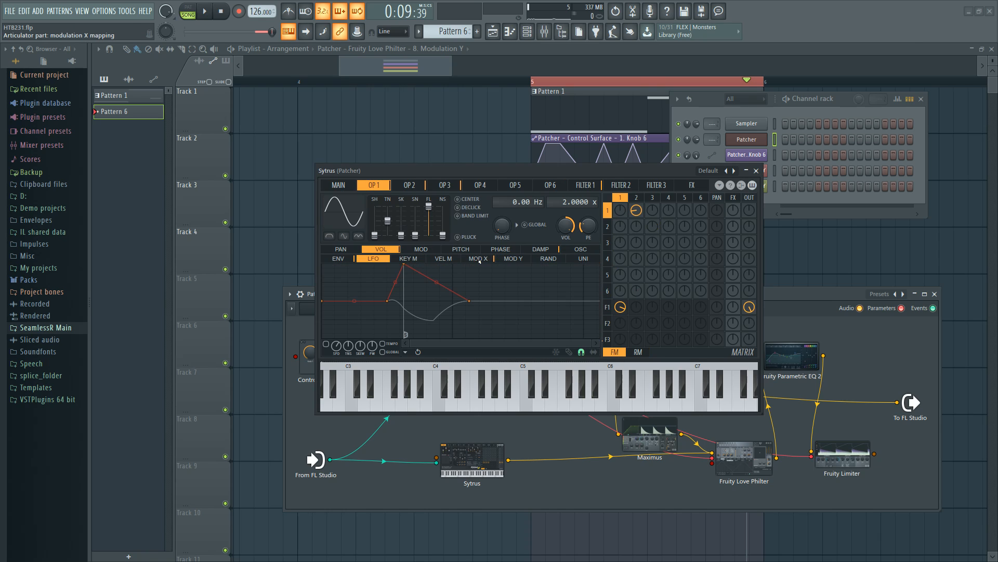
left_click(478, 260)
Play the song with Filter 1's waveshaper switched off, and switch it back on during playback to compare the sound.
left_click(608, 308)
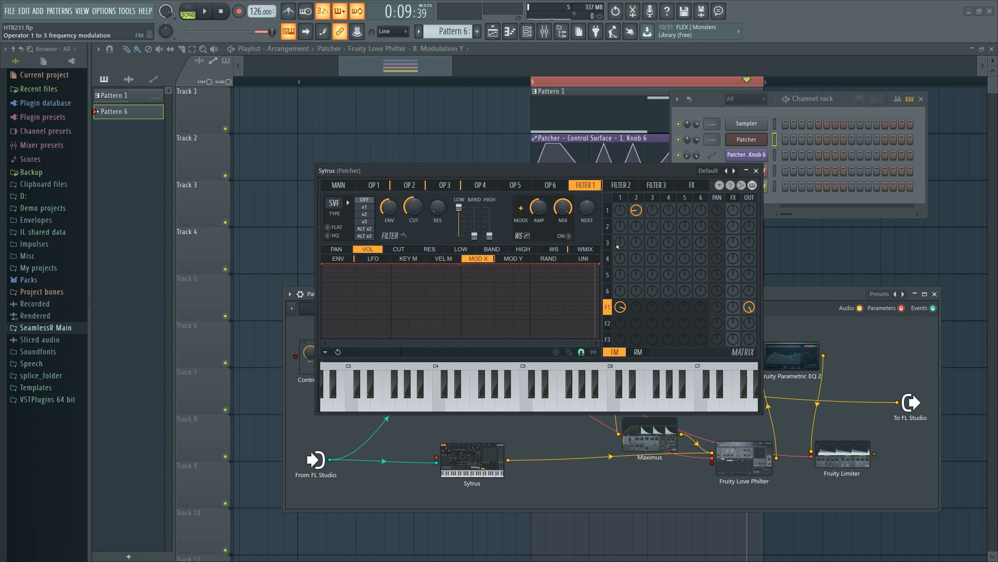
left_click(210, 14)
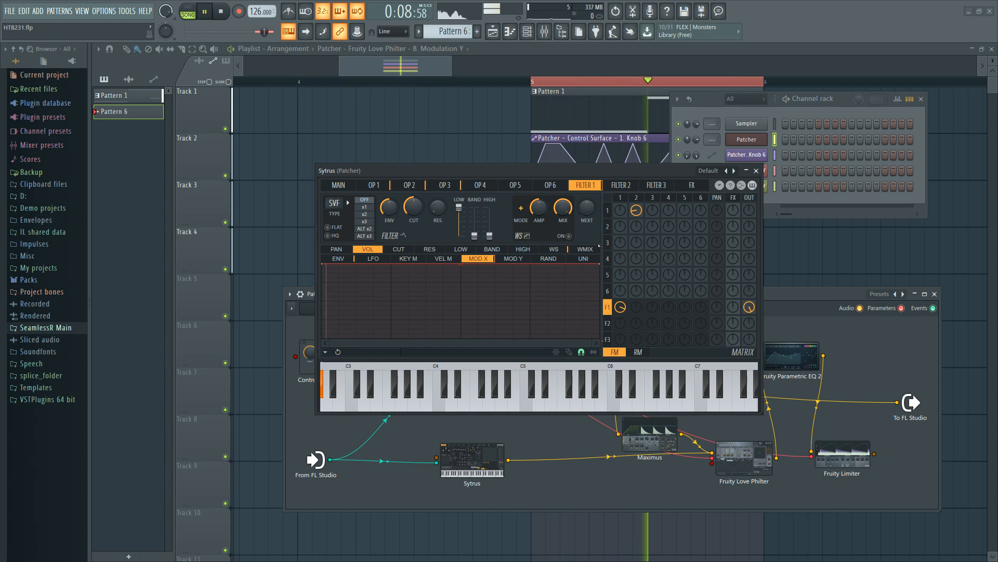
left_click(569, 236)
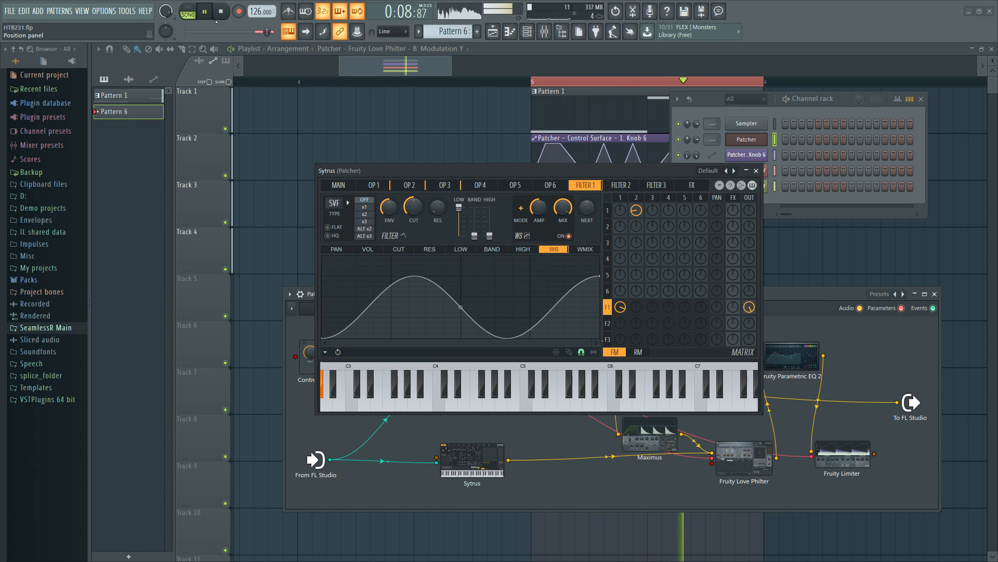
Set Sytrus's unison distribution to Original and play the song to hear the result.
key("space")
left_click(339, 185)
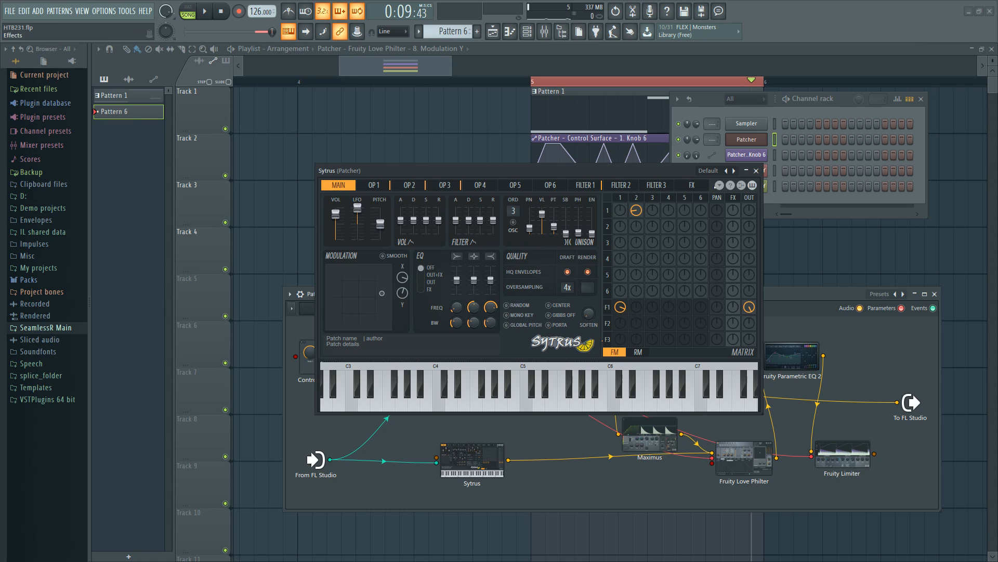
left_click(719, 185)
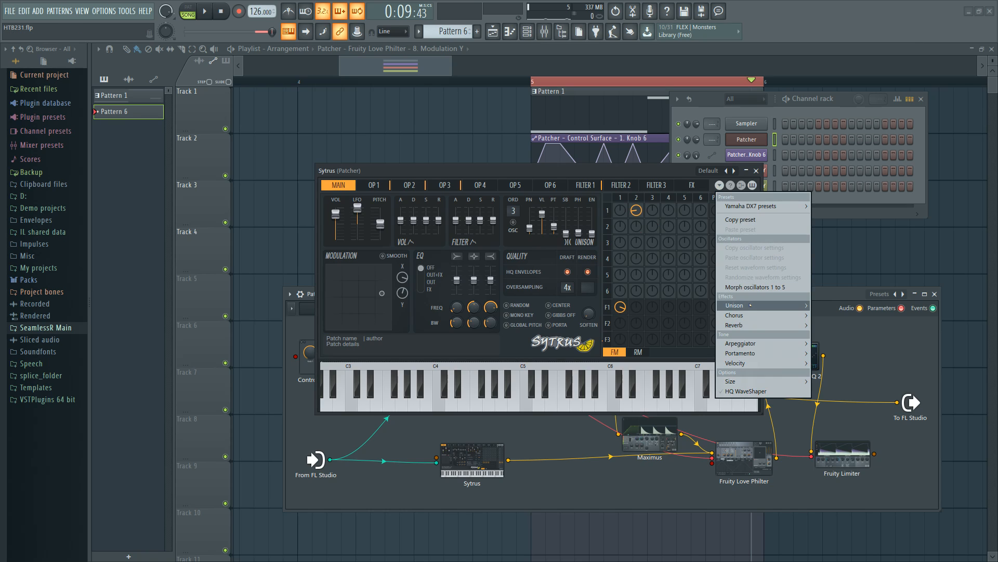
mouse_move(751, 305)
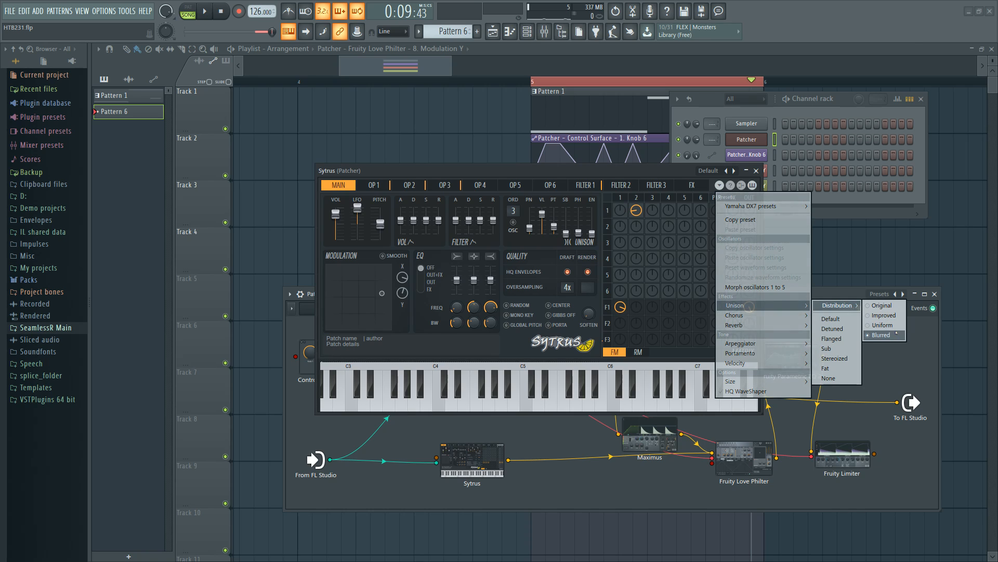
left_click(894, 309)
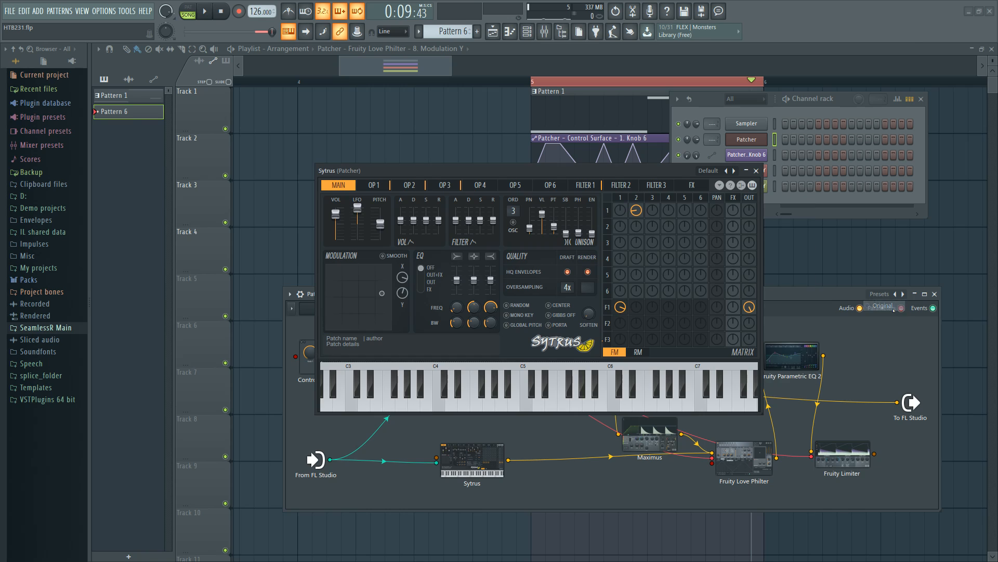
left_click(205, 11)
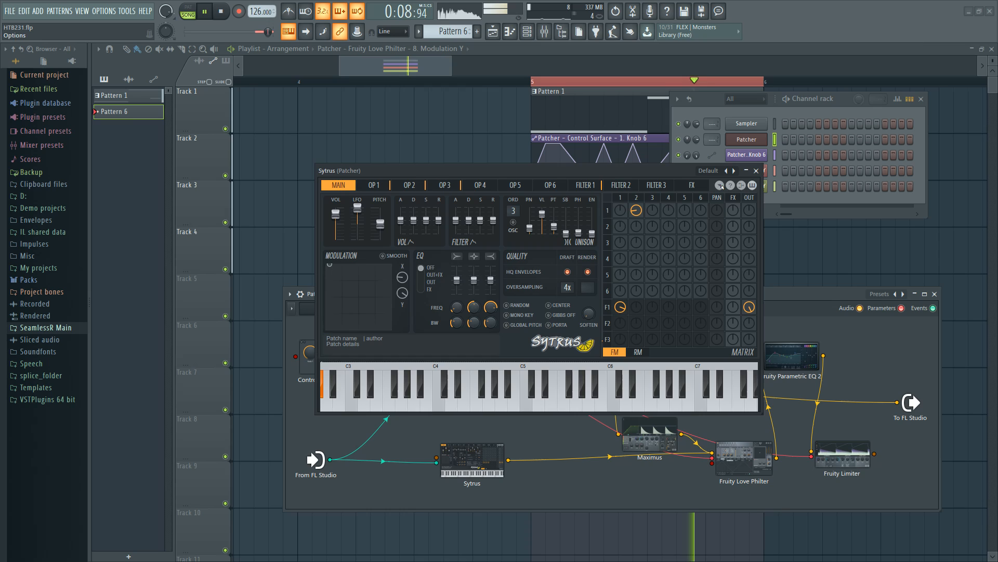
left_click(205, 11)
Switch the unison distribution to Improved and play the song again.
left_click(719, 185)
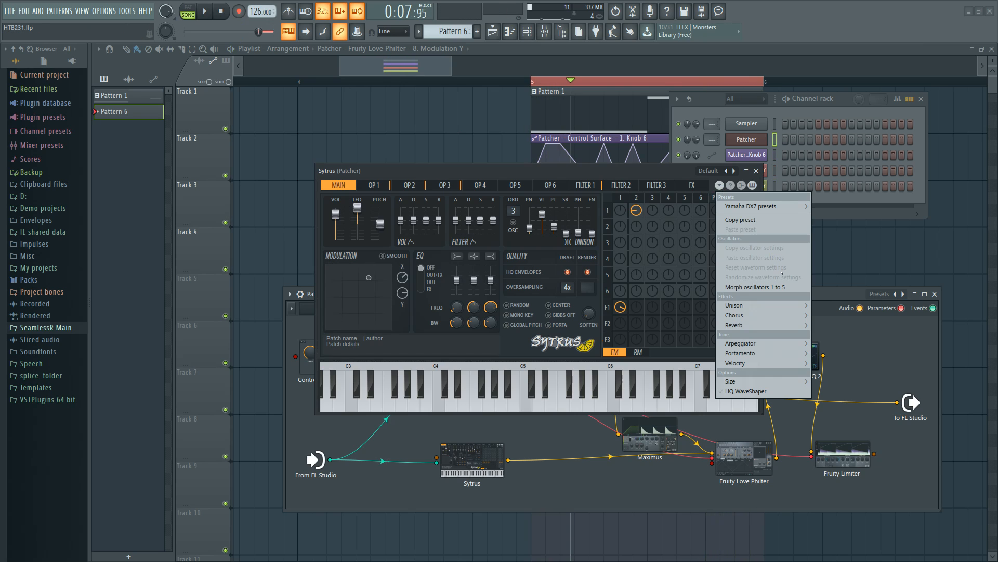
mouse_move(765, 305)
mouse_move(832, 306)
left_click(883, 315)
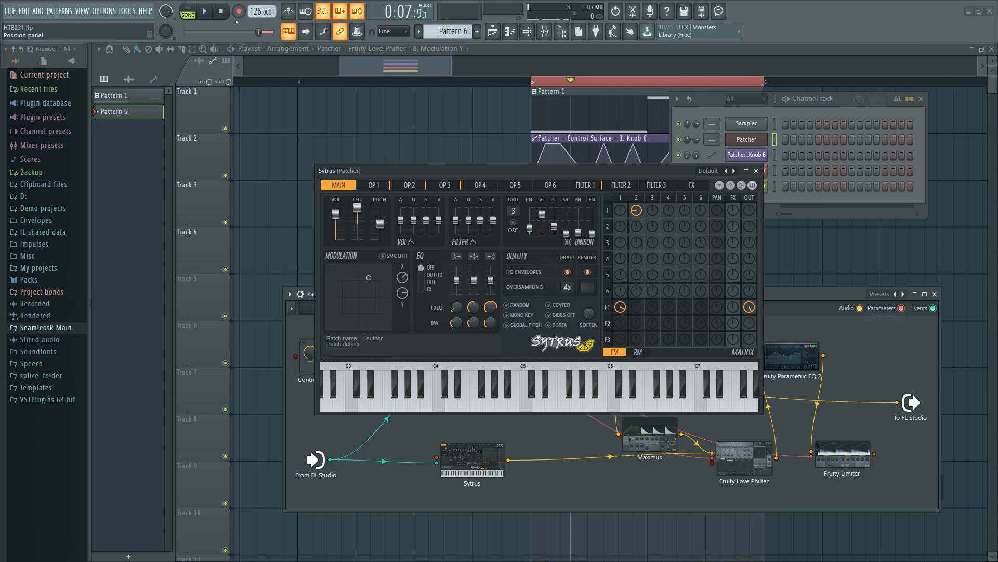
left_click(206, 11)
Change the unison distribution to Uniform during playback.
left_click(719, 185)
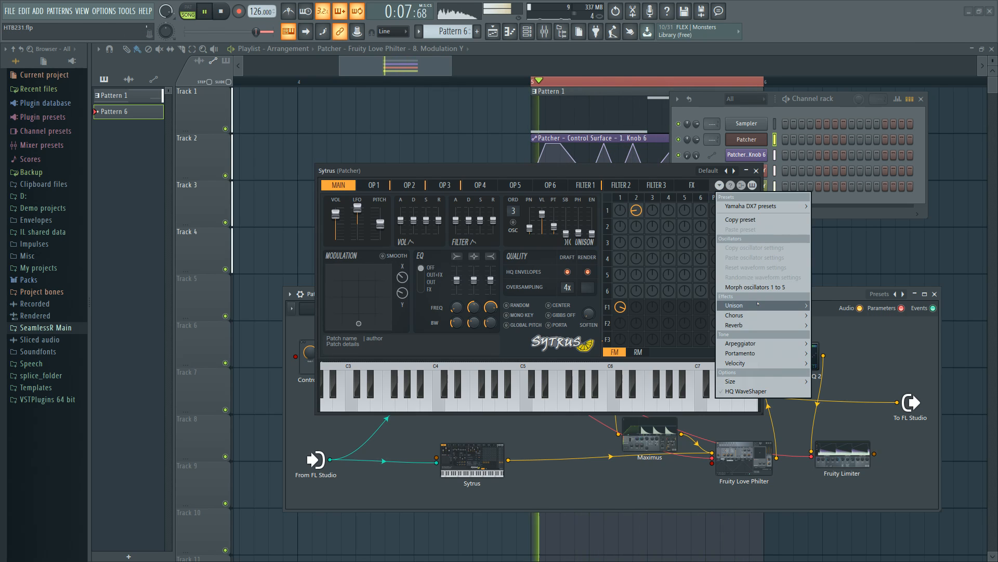
mouse_move(758, 305)
left_click(882, 325)
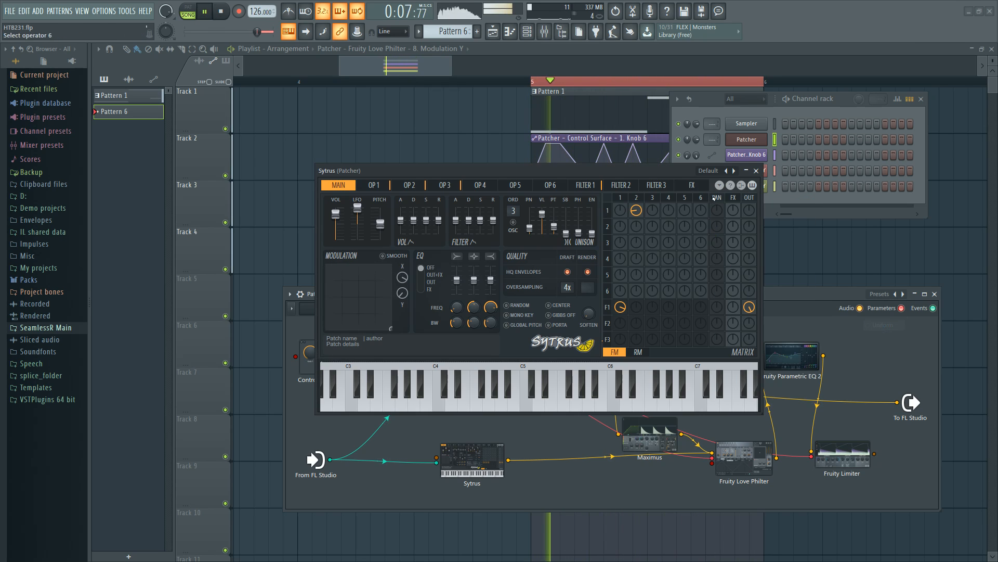
Set the unison distribution back to Blurred during playback, check the selected option and stop the song.
left_click(720, 185)
mouse_move(835, 306)
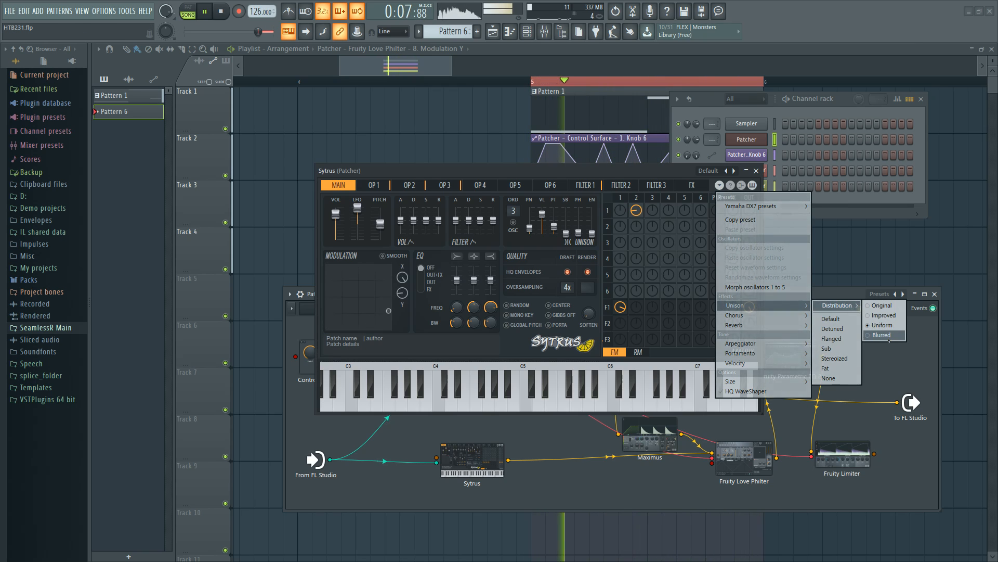
left_click(883, 335)
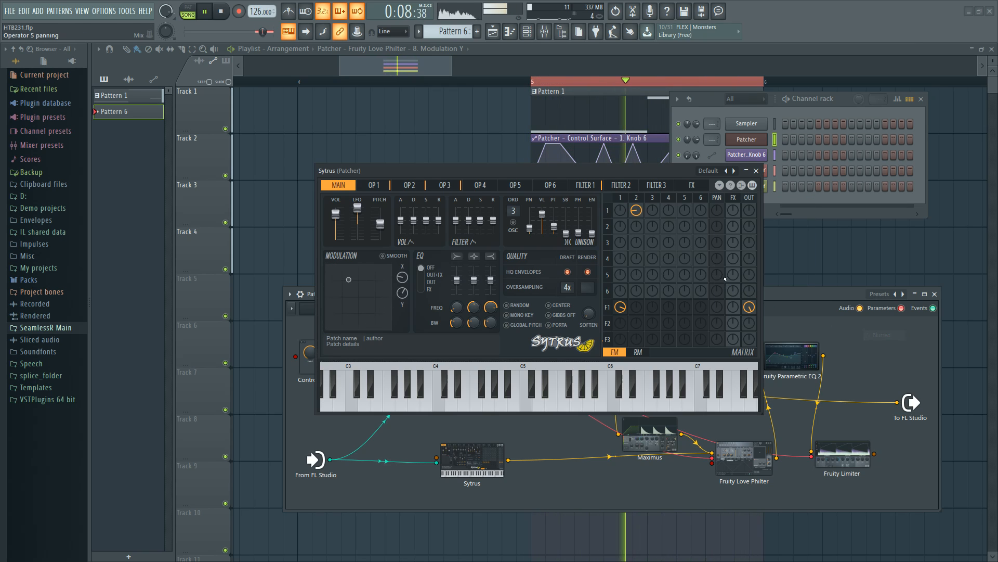
left_click(719, 185)
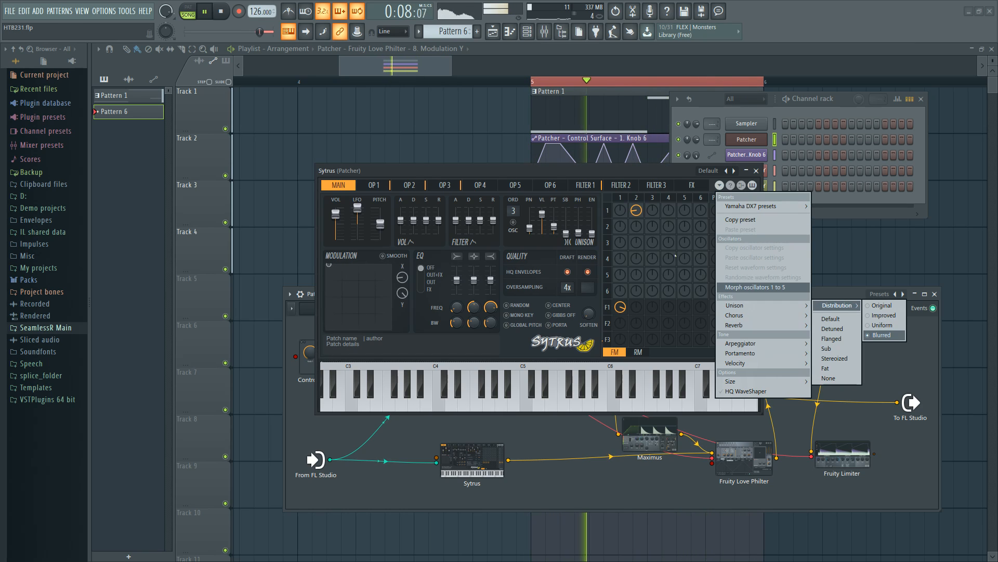
left_click(617, 177)
key("space")
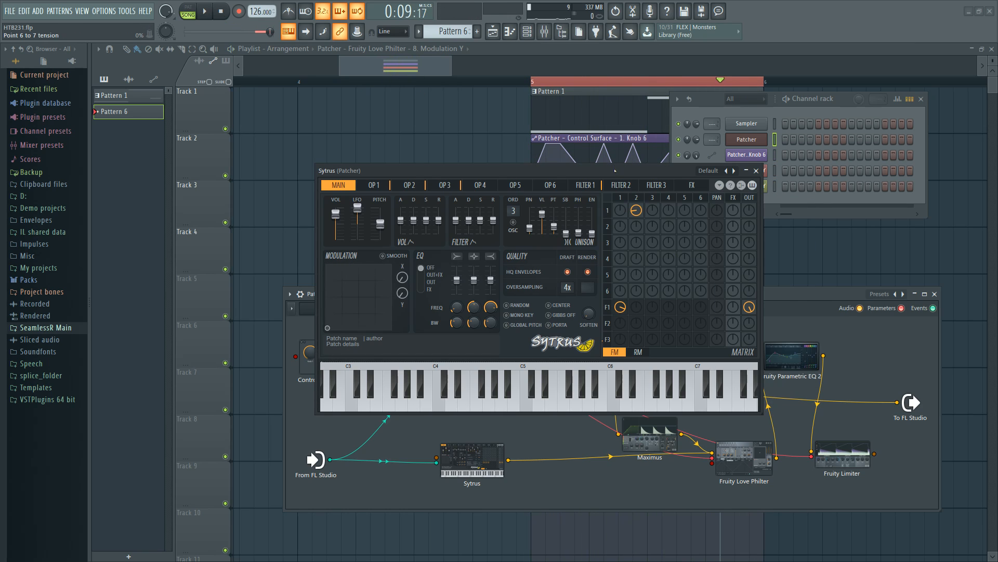
Move the Sytrus window aside and bring the empty playlist area beyond the existing clips into view.
left_click_drag(614, 171, 572, 173)
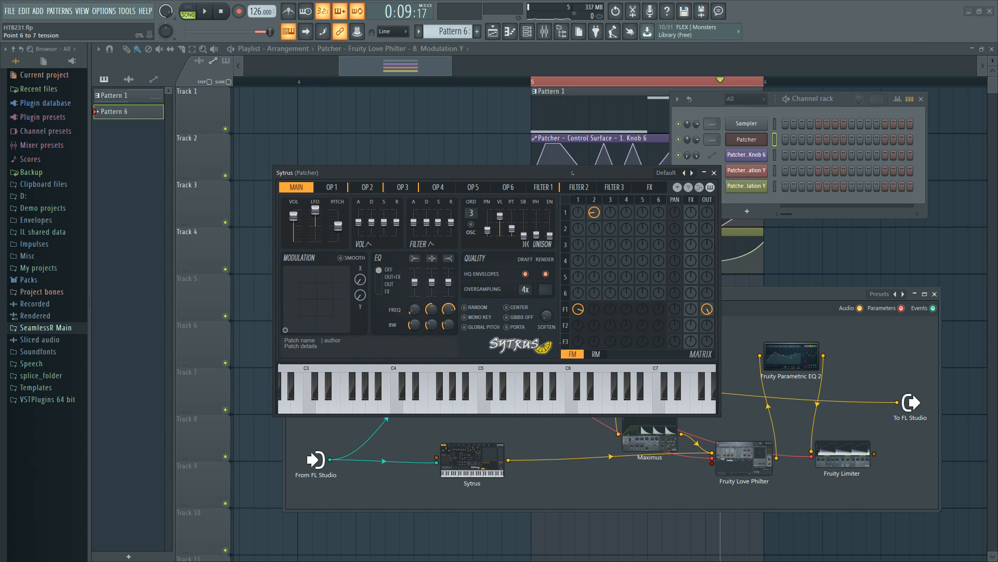
left_click(680, 189)
left_click(481, 129)
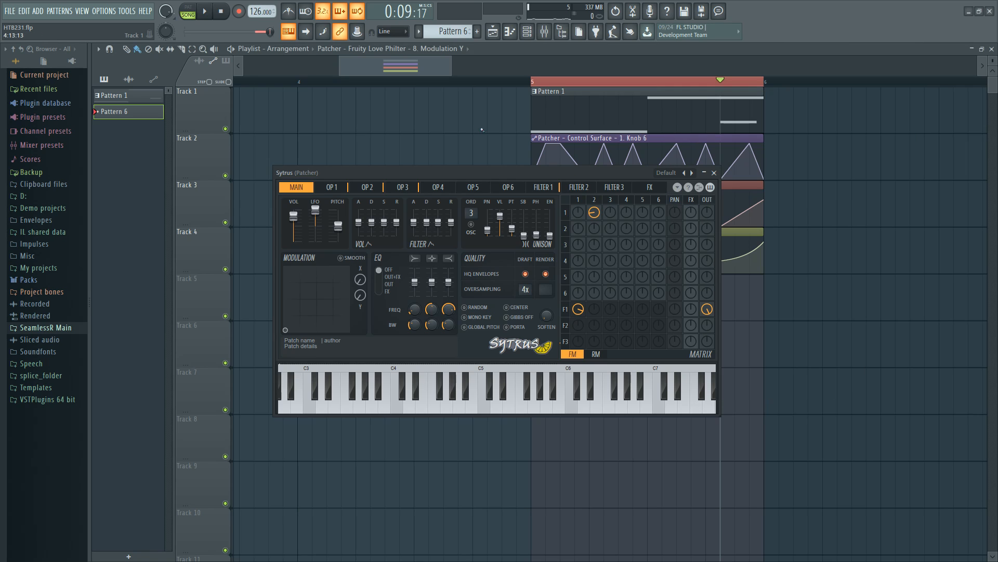
scroll(824, 245, "down", 4)
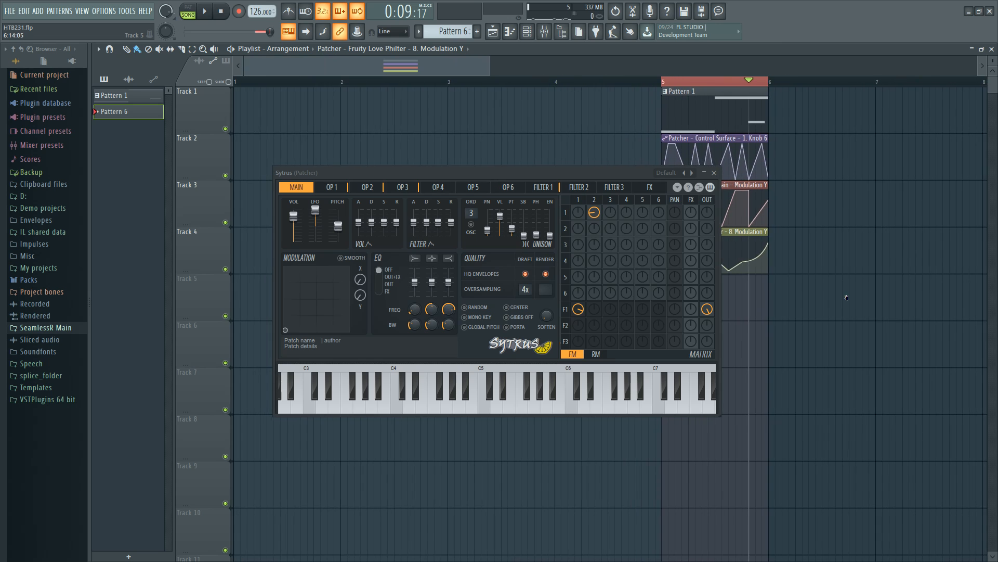
left_click_drag(929, 319, 813, 315)
left_click(767, 157)
right_click(769, 158)
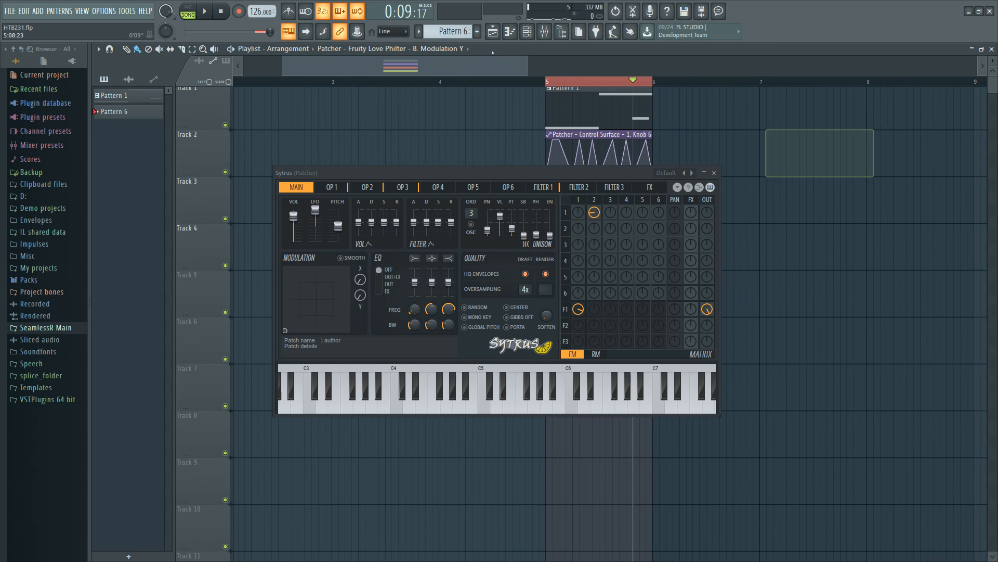
left_click(128, 111)
left_click(764, 160)
right_click(786, 145)
left_click(761, 155)
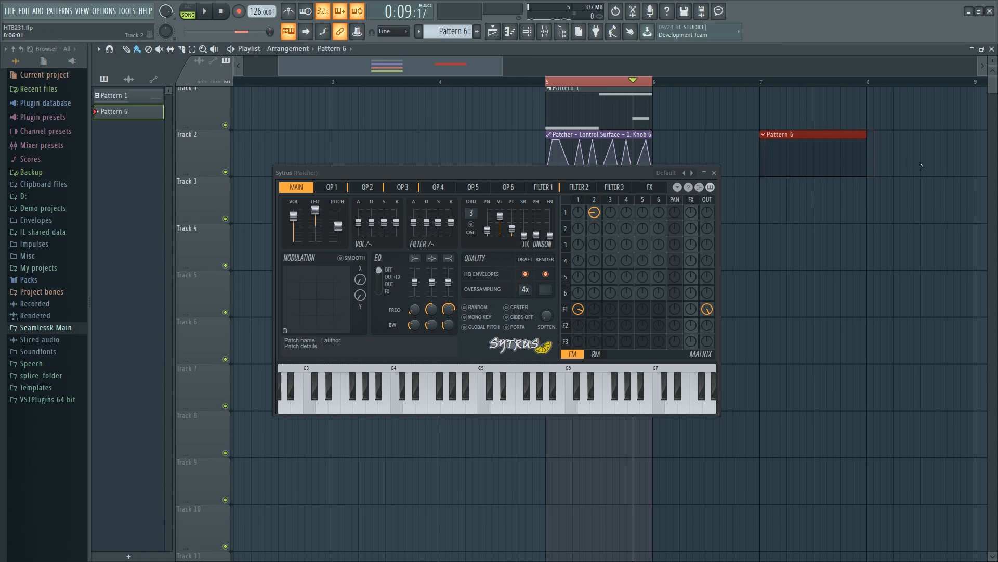
left_click_drag(866, 146, 745, 147)
right_click(763, 151)
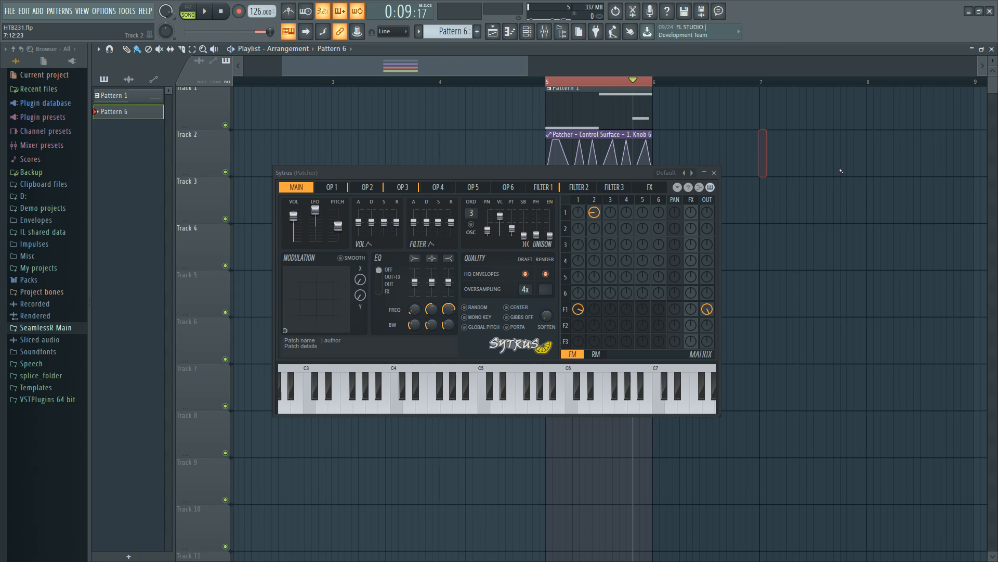
Place a Pattern 6 clip midway through bar 7 on Track 2 and shorten it to one step.
left_click(821, 156)
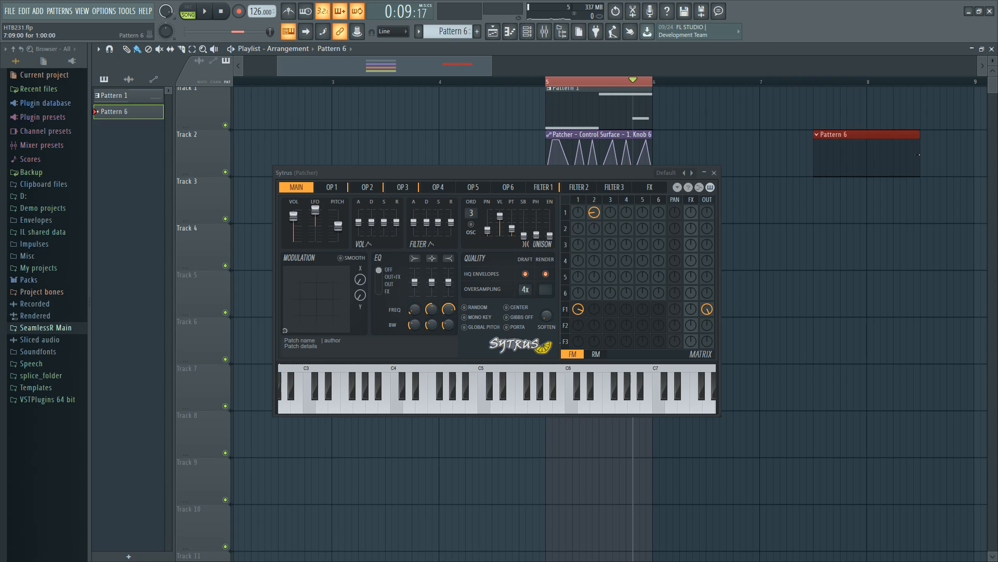
left_click_drag(918, 149, 787, 147)
mouse_move(824, 147)
left_mouse_down()
mouse_move(892, 145)
mouse_move(756, 140)
mouse_move(811, 141)
left_mouse_up()
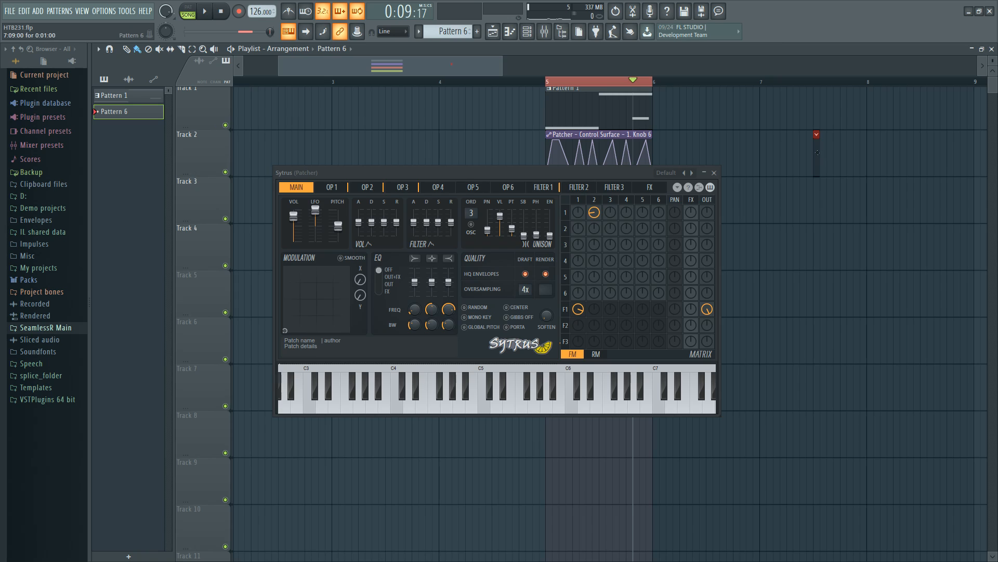
Add evenly spaced one-step Pattern 6 clips on both sides of the central clip, making a row of seven.
left_click(831, 148)
right_click(869, 148)
left_click(817, 148)
left_click(836, 149)
right_click(836, 151)
left_click(830, 151)
left_click(803, 152)
left_click(790, 152)
left_click(843, 151)
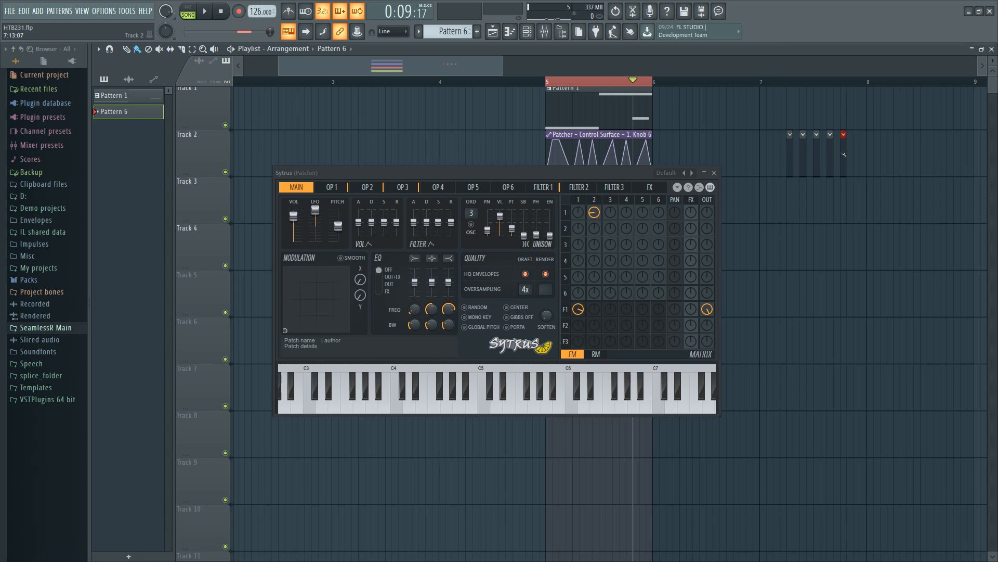
left_click(770, 150)
left_click_drag(769, 150, 776, 149)
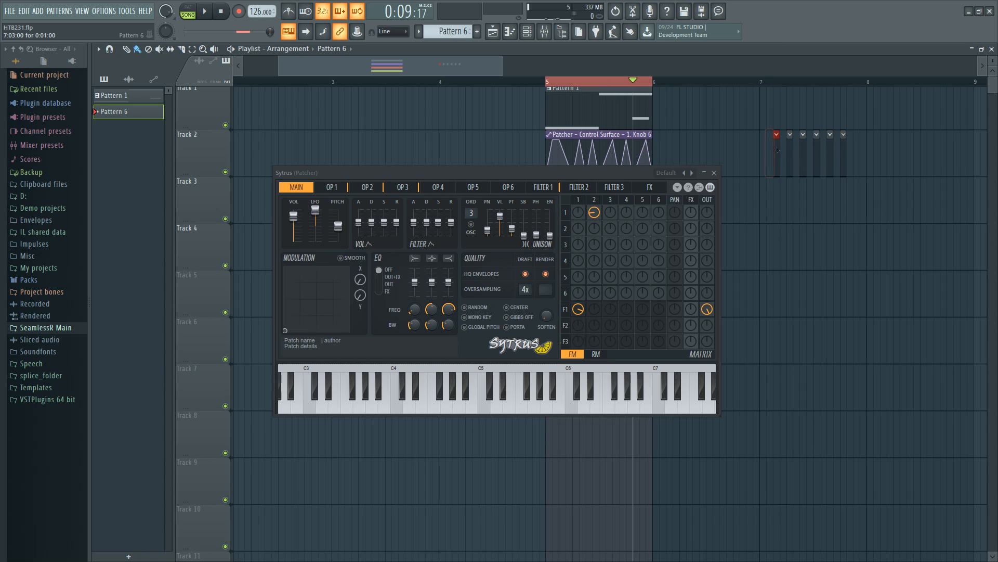
left_click(857, 151)
Shift the inner clips against the central one and the outermost to the bar edges, and delete all seven clips.
left_click_drag(802, 156, 807, 157)
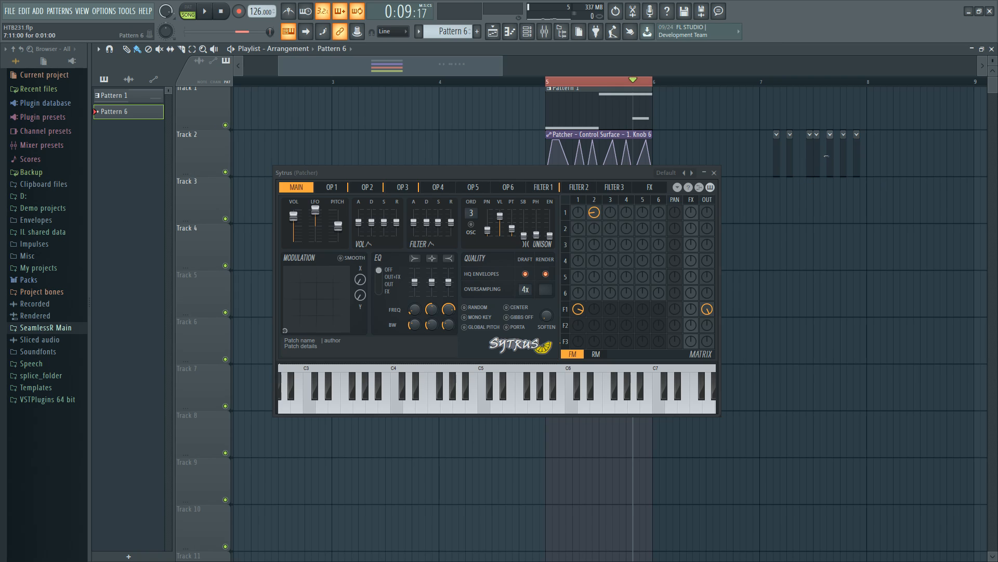
left_click_drag(830, 153, 862, 150)
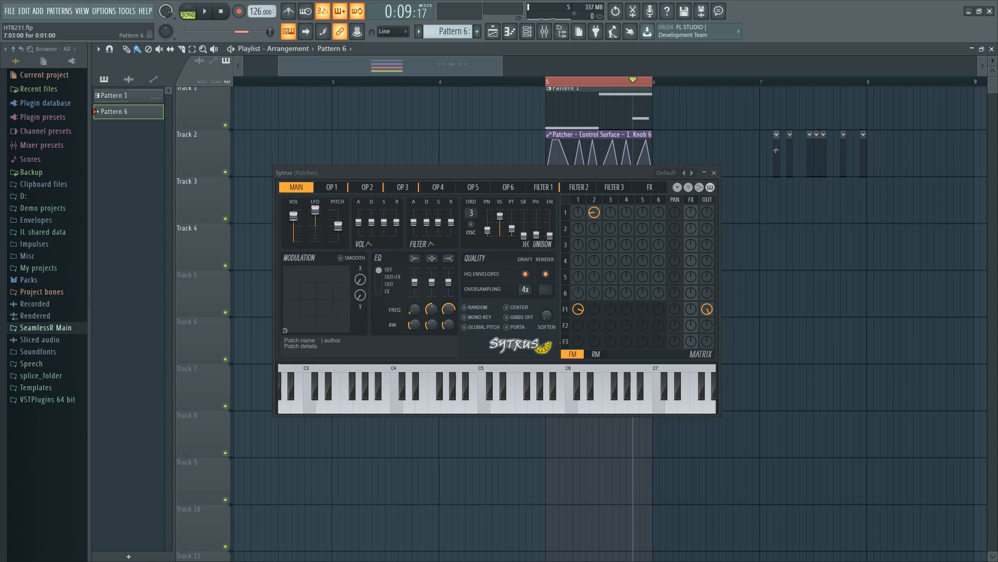
left_click_drag(777, 151, 770, 150)
left_click_drag(768, 152, 761, 153)
left_click_drag(866, 157, 866, 154)
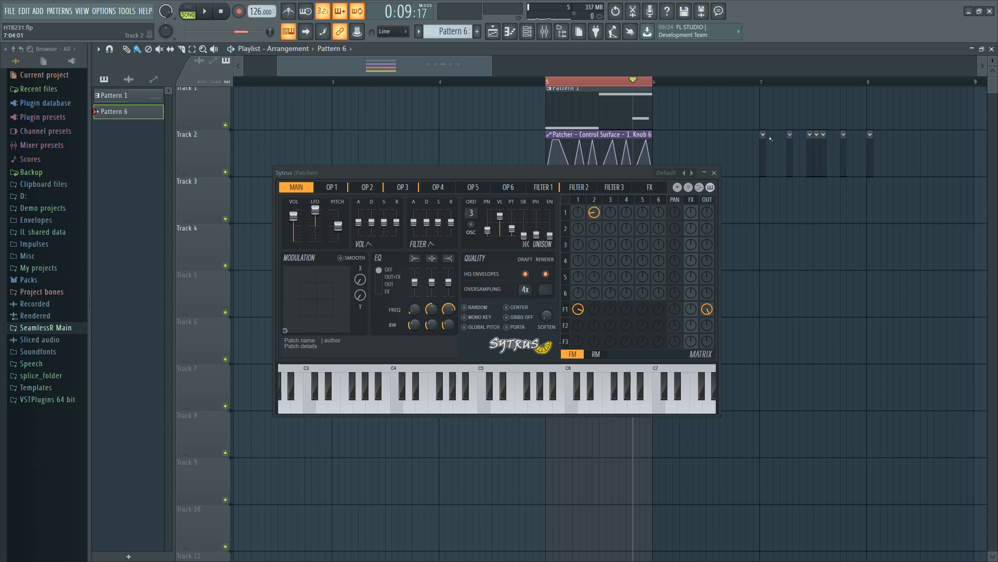
left_click_drag(763, 143, 900, 157)
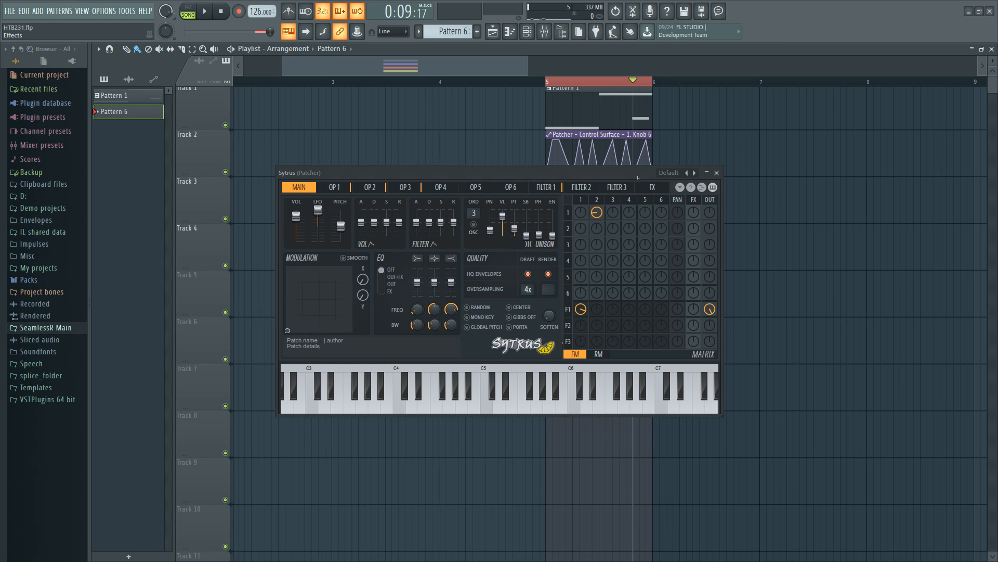
Move the Sytrus window below Track 2's clips, set the unison order to 1 and play the song.
left_click_drag(634, 177, 654, 226)
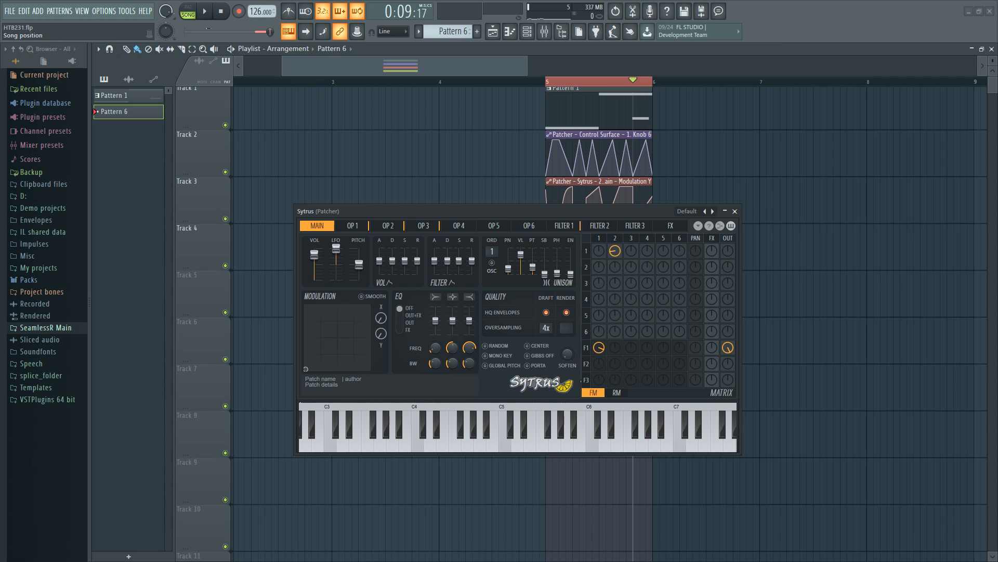
left_click(197, 14)
left_click(197, 14)
key("space")
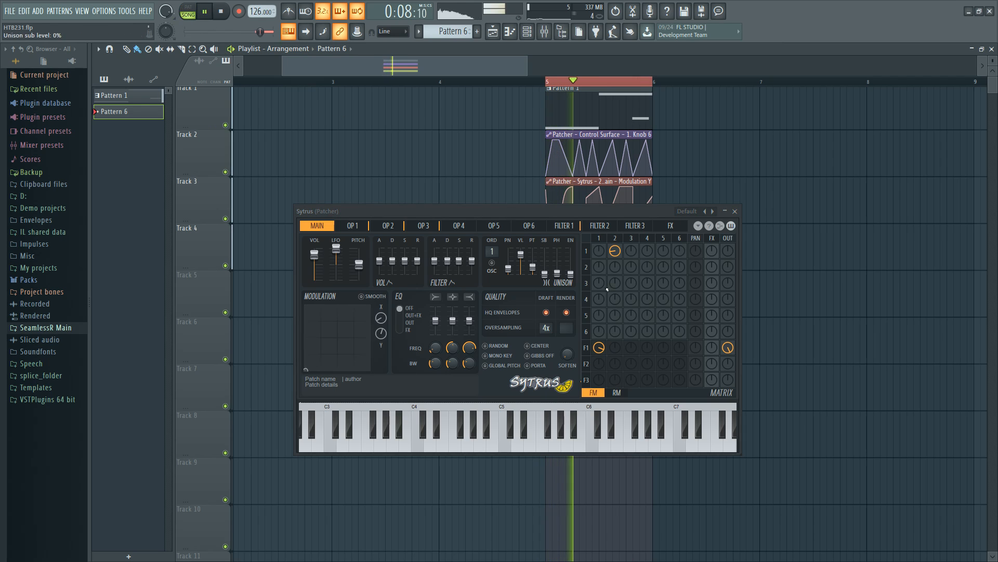
Inspect Filter 1's waveshaper and operators 3, 2 and 1 in the ring modulation matrix during playback, and stop the song.
left_click(587, 348)
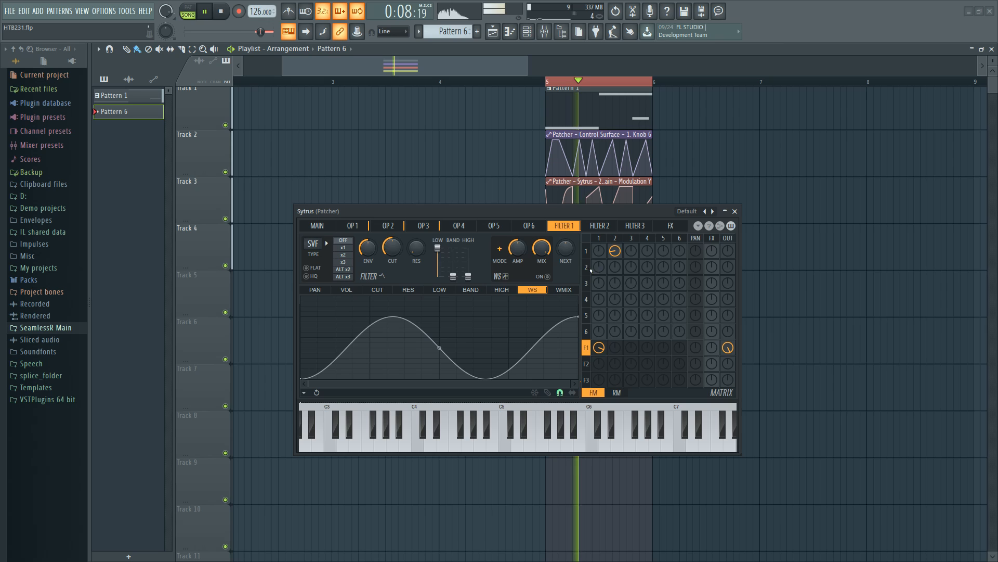
left_click(623, 238)
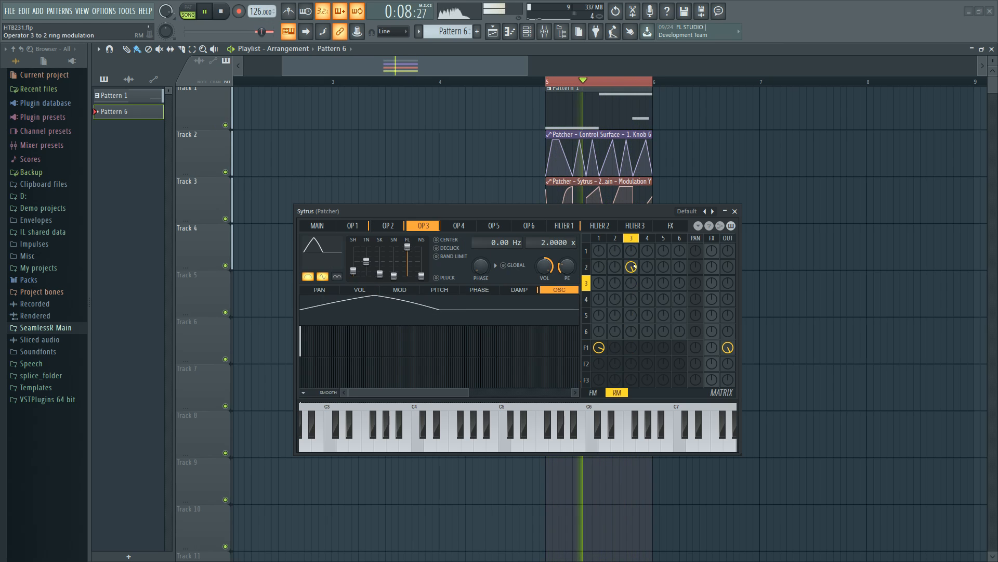
left_click(615, 238)
left_click(600, 238)
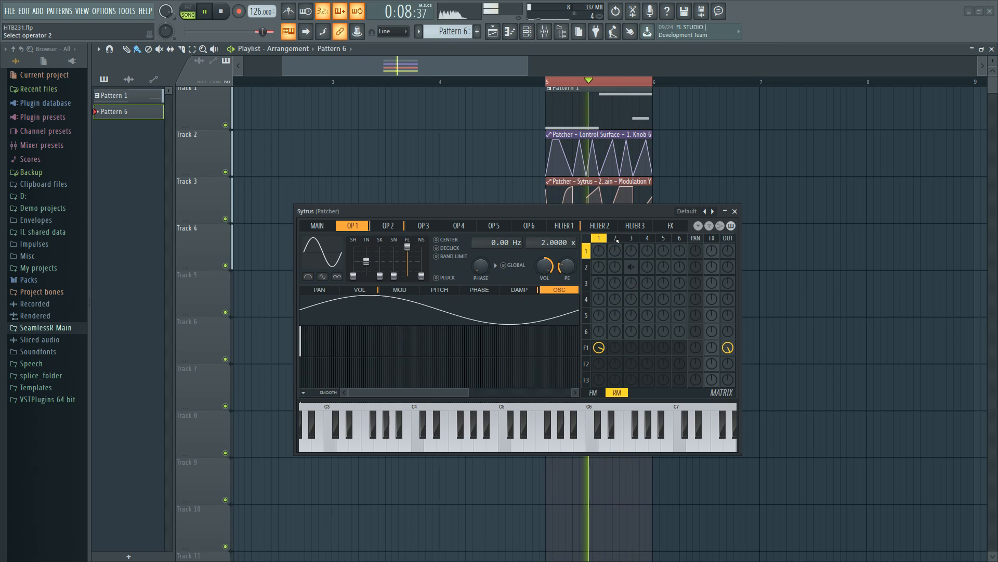
key("space")
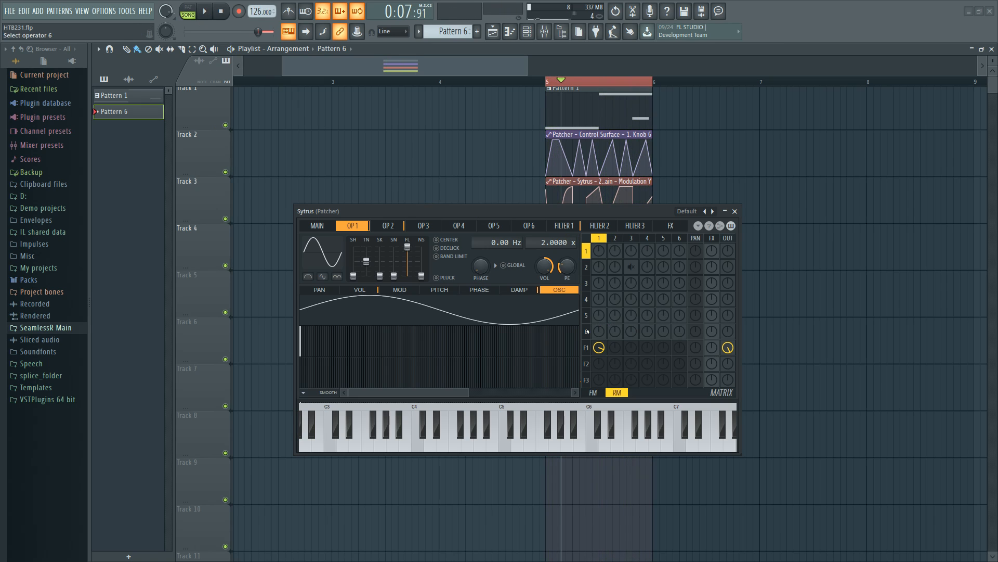
Inspect Filter 1, operator 1 and operator 2 with the FM matrix shown.
left_click(587, 348)
left_click(593, 393)
left_click(599, 238)
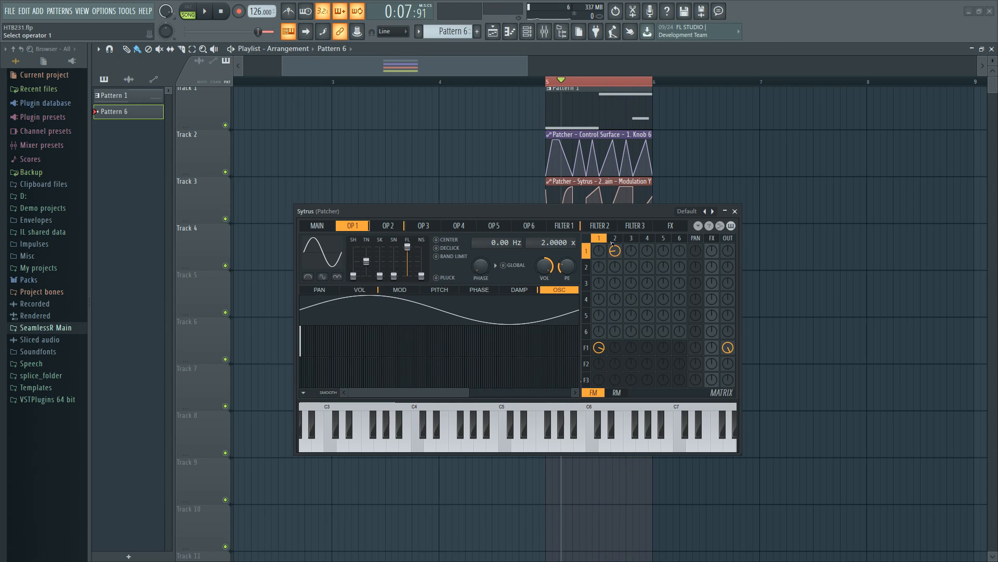
left_click(614, 238)
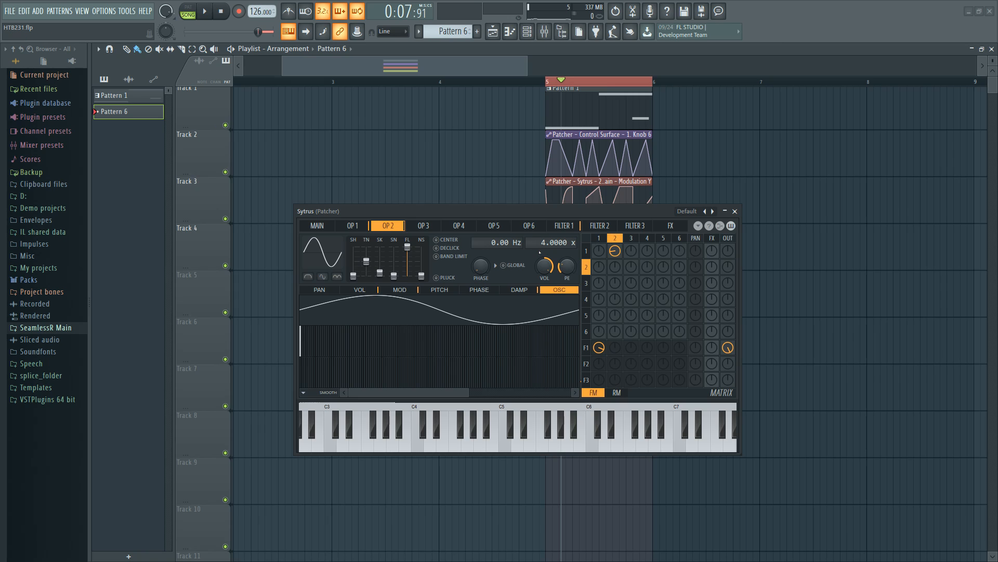
Inspect operator 2's Mod Y modulation and Mod X volume mappings with Sytrus moved below Track 4's clip, and close Sytrus.
left_click(400, 290)
left_click(482, 299)
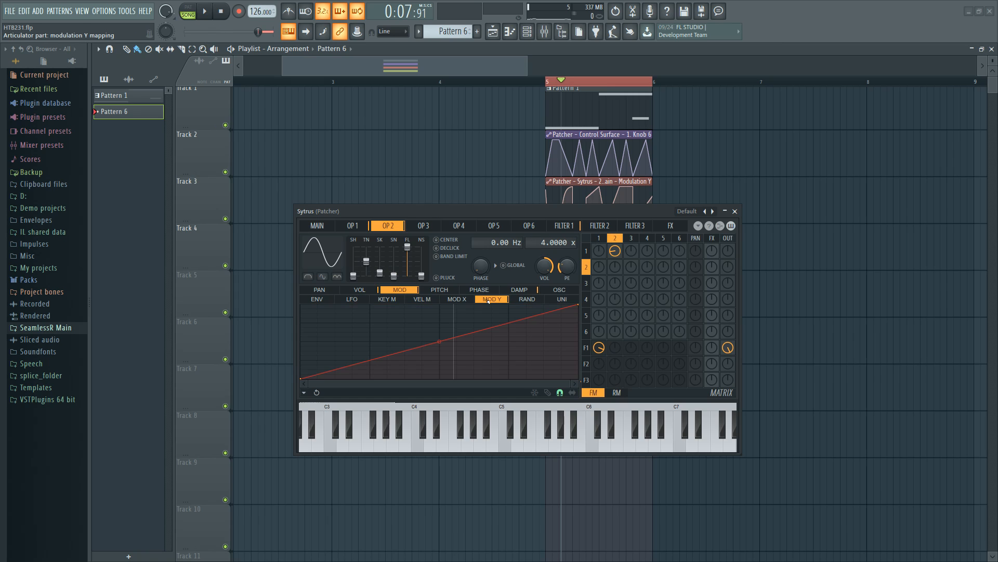
left_click_drag(550, 211, 586, 299)
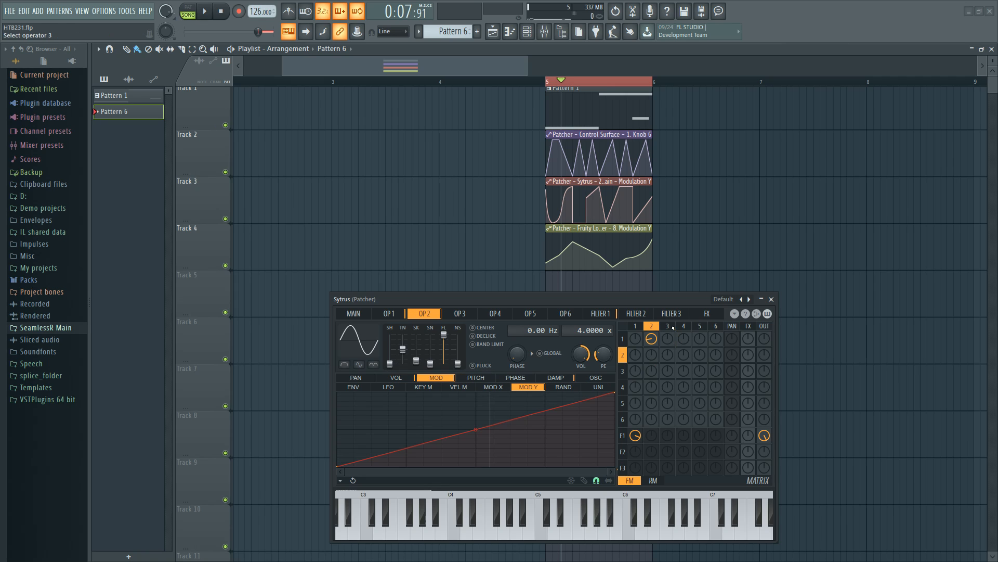
left_click(668, 326)
left_click(652, 326)
left_click(396, 377)
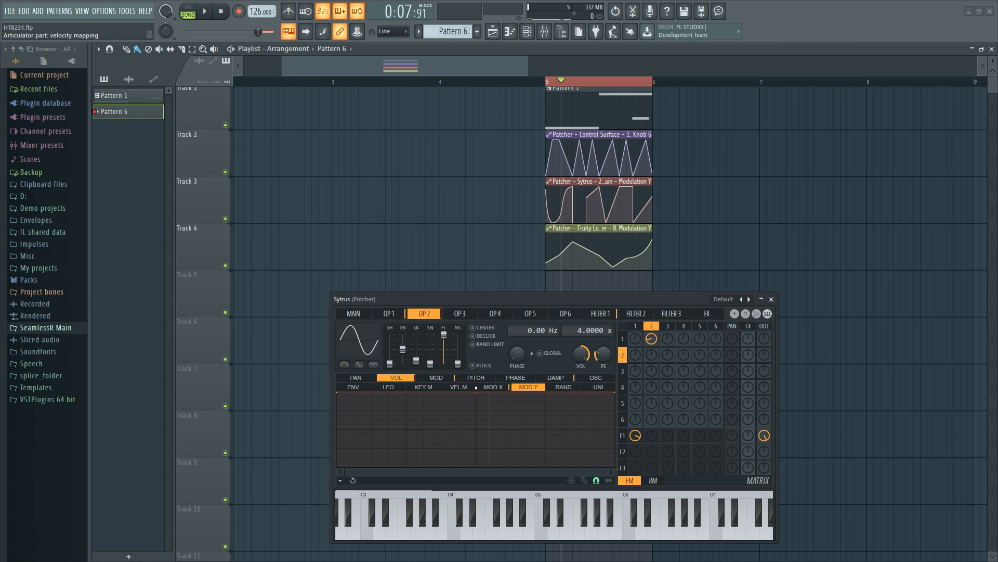
left_click(508, 387)
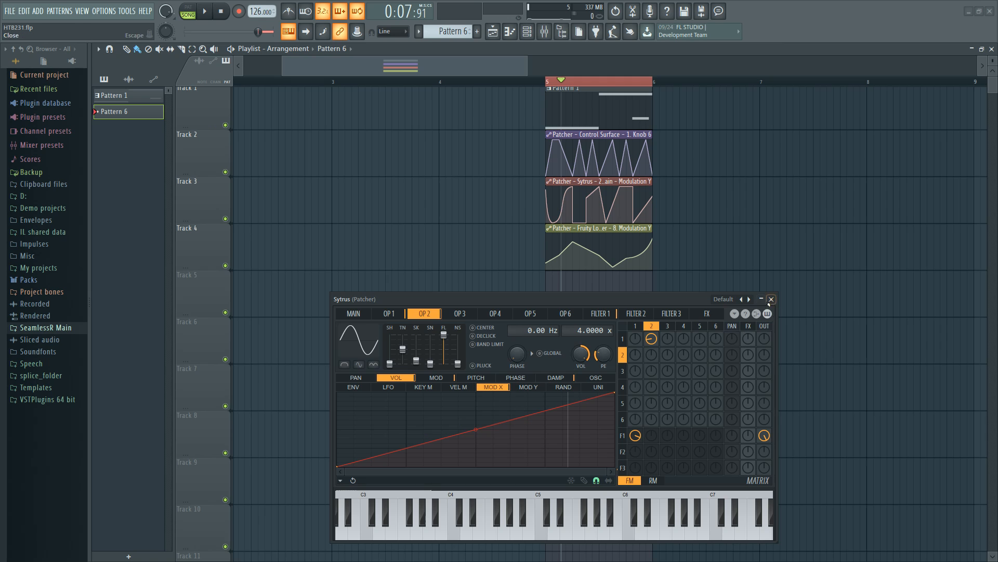
left_click(772, 299)
Reopen the Patcher map from the channel rack, inspect the Fruity X-Y-Z Controller's X mapping curve, and close the controller.
key("F6")
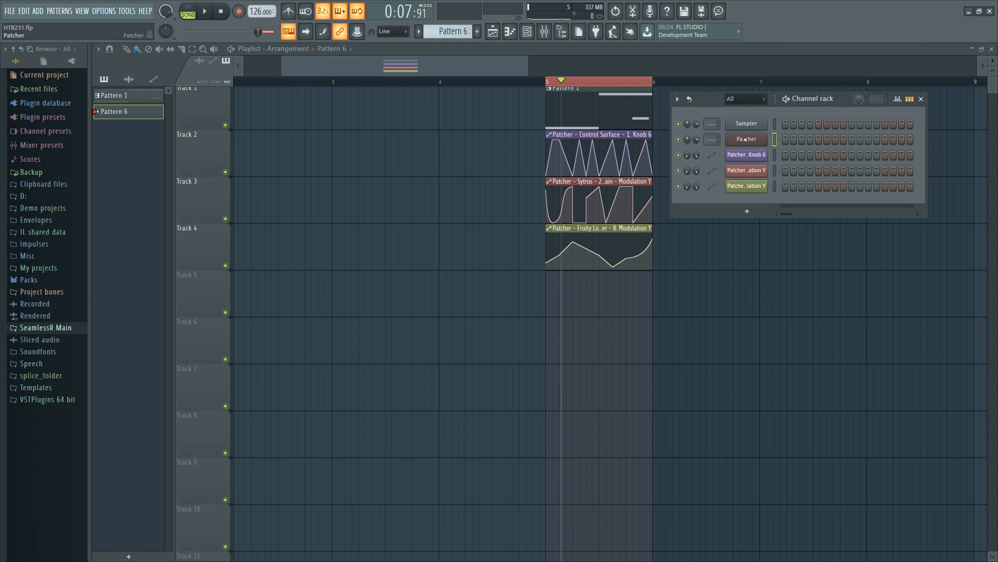
left_click(746, 139)
double_click(406, 351)
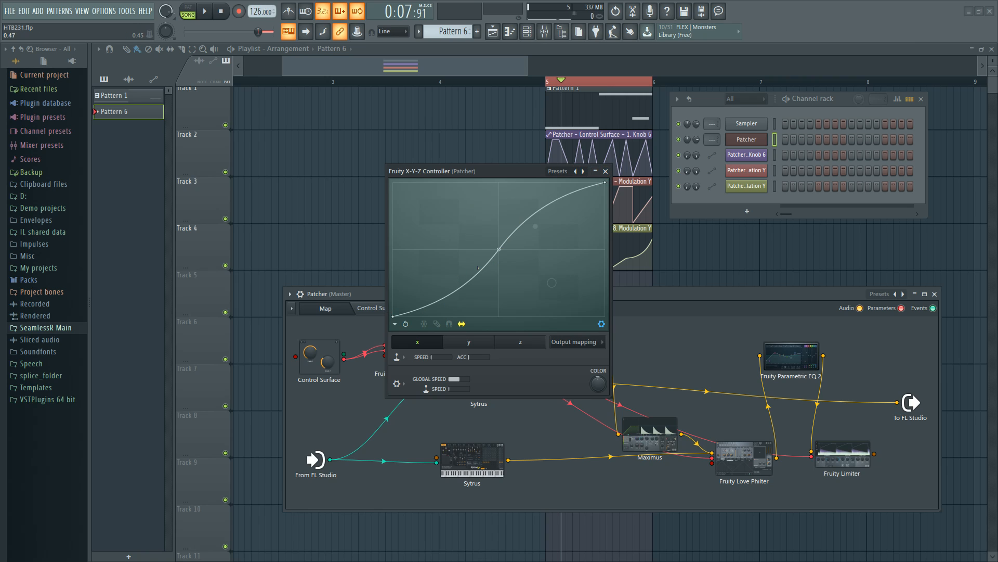
left_click(605, 171)
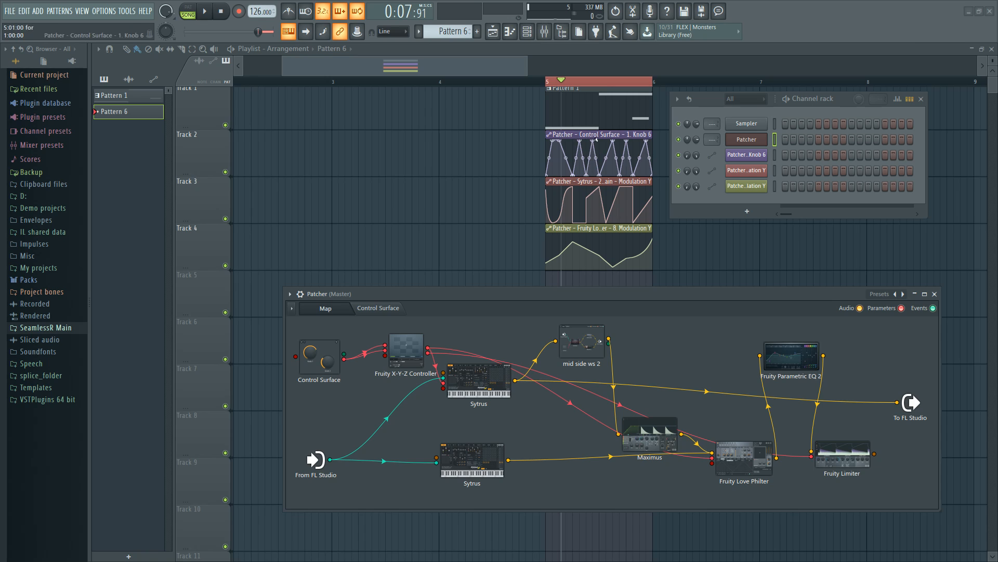
Open the upper Sytrus, display its ring modulation matrix and compare the waveforms of operators 3 and 2.
left_click(472, 386)
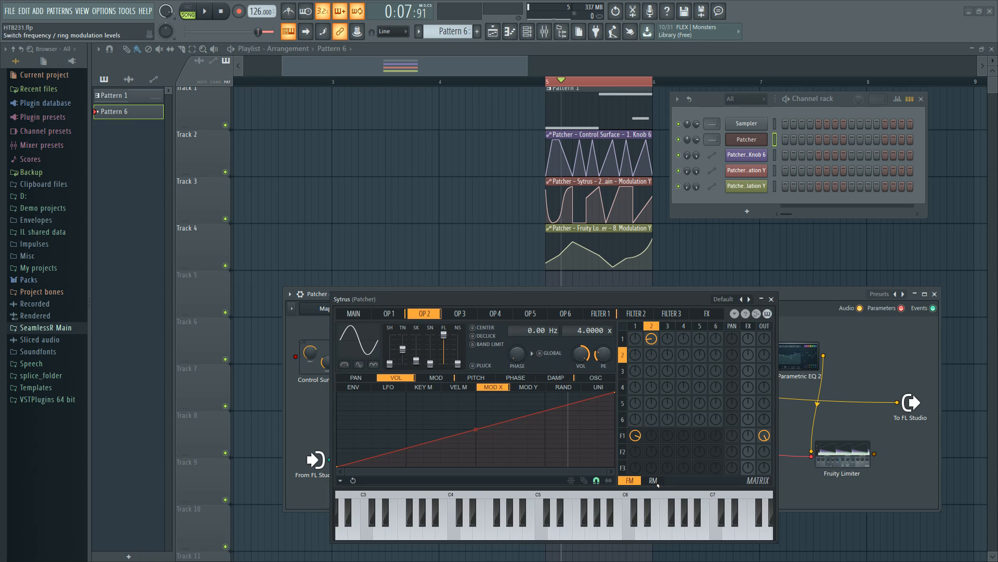
left_click(653, 481)
left_click(459, 313)
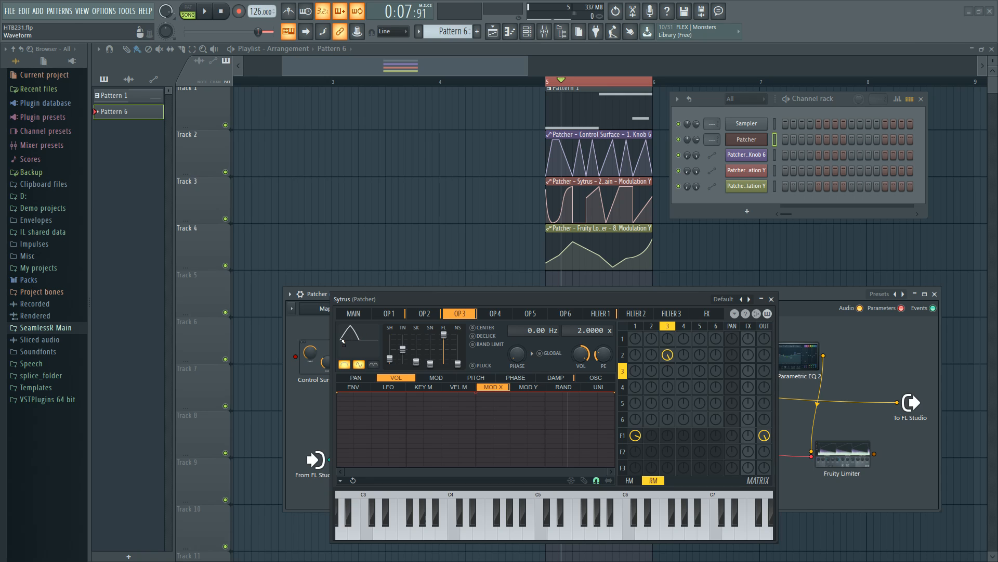
left_click(425, 314)
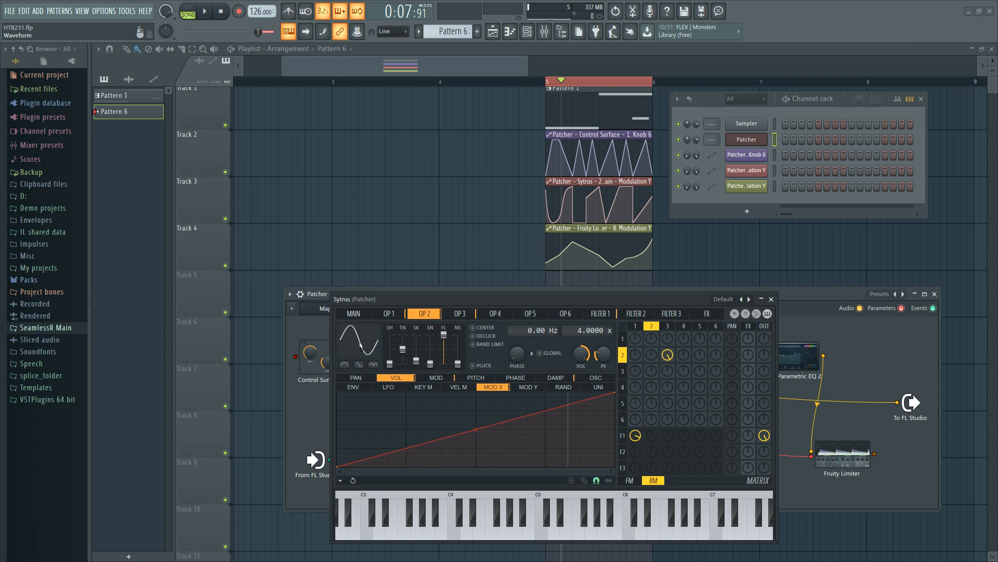
left_click(460, 313)
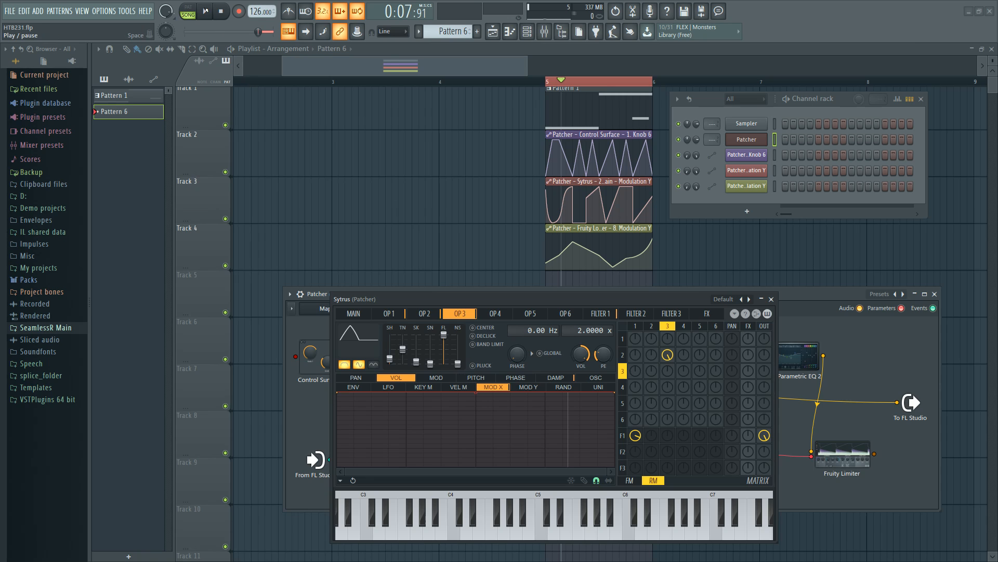
Play the song to audition the ring modulation of operator 3 to operator 2, and stop playback.
key("space")
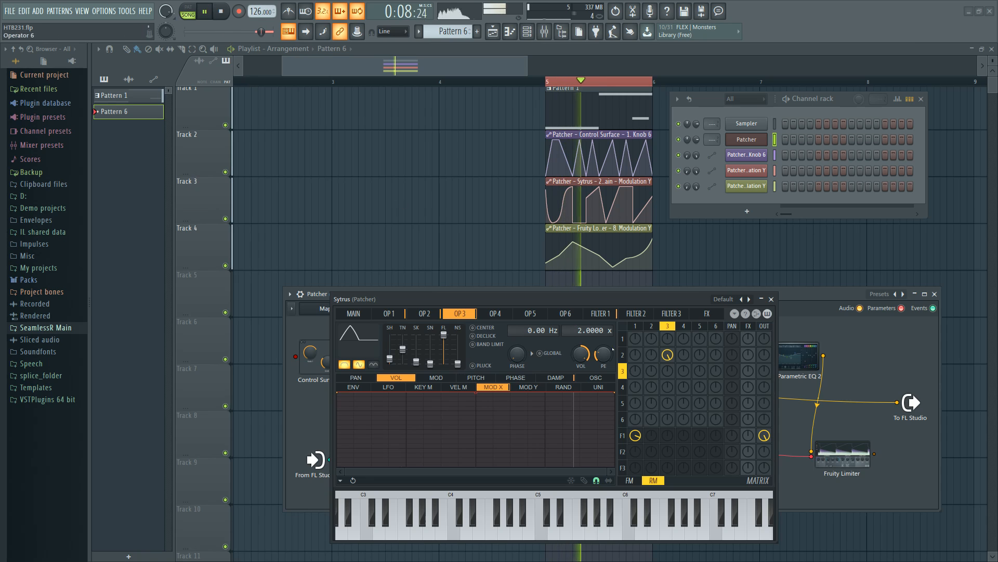
right_click(669, 358)
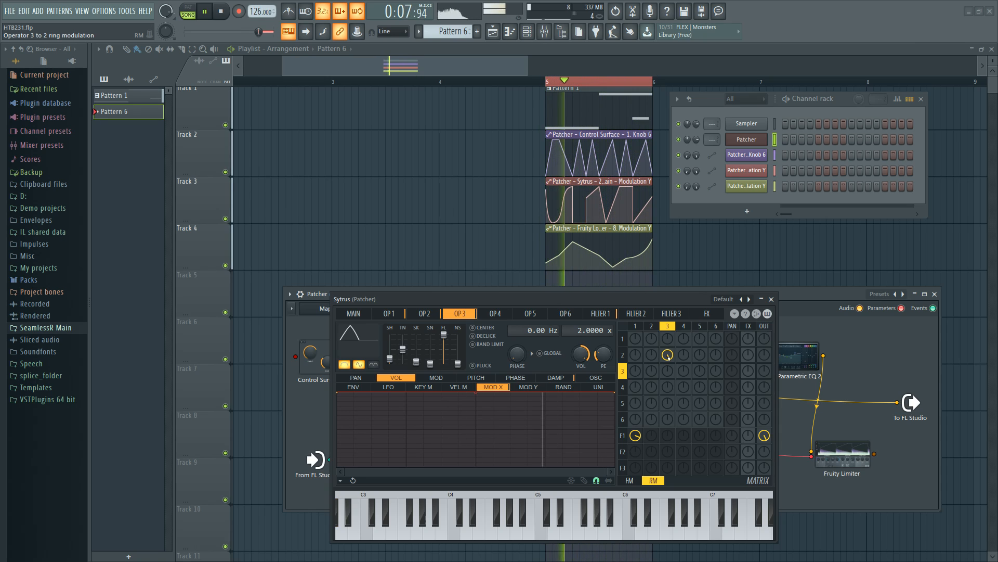
key("space")
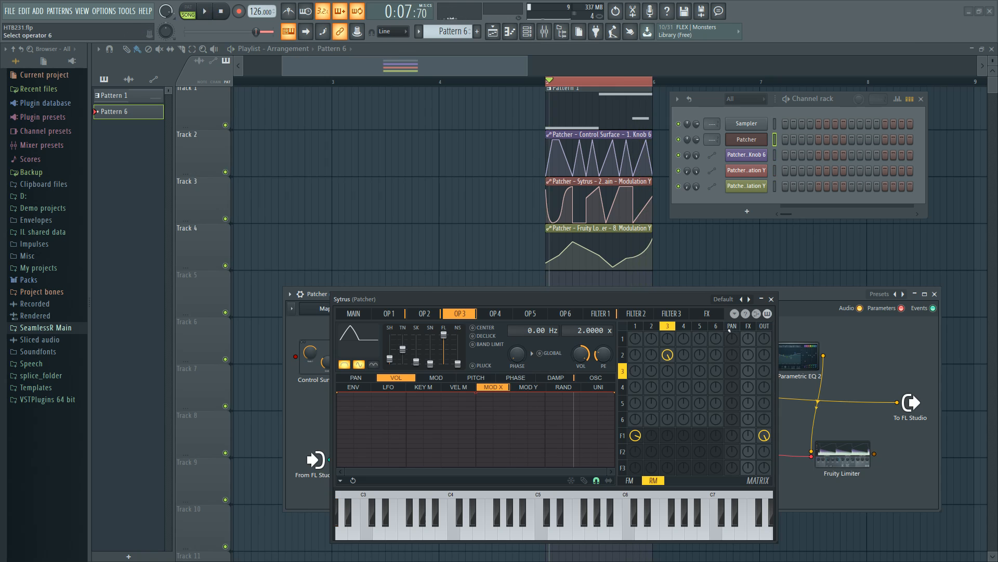
Inspect Filter 1's waveshaper curve while playing the song, and stop playback.
left_click(623, 435)
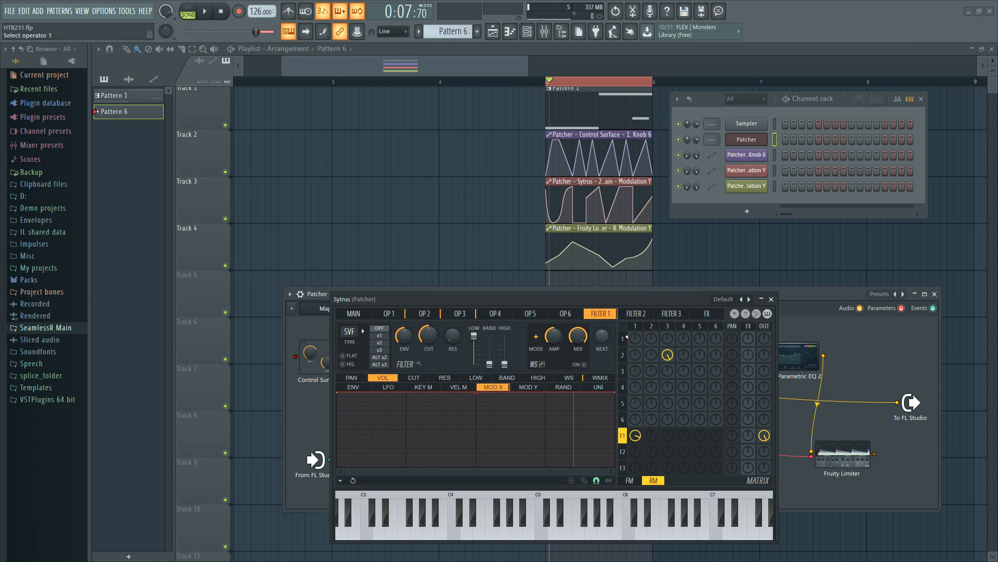
left_click(569, 377)
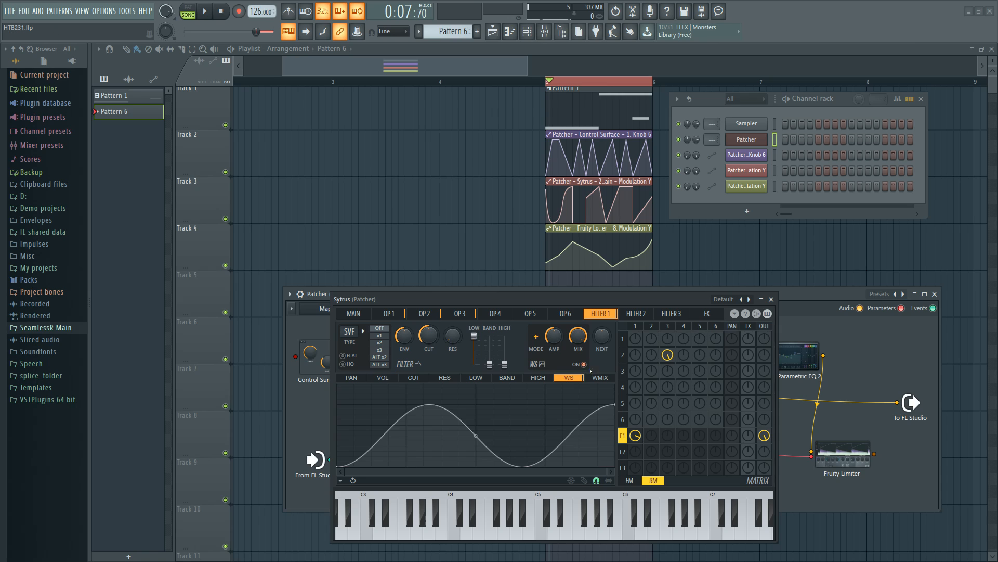
key("space")
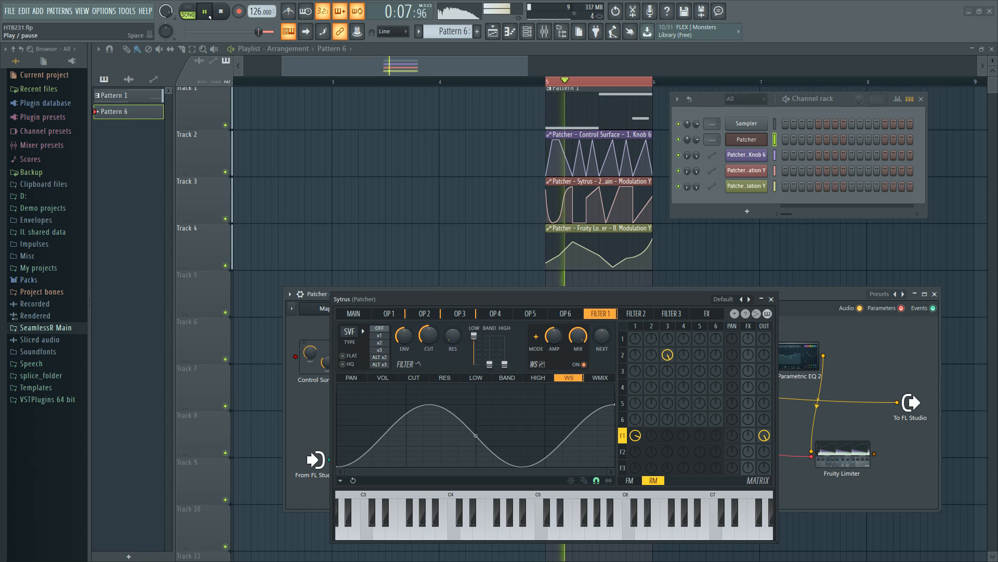
left_click(205, 11)
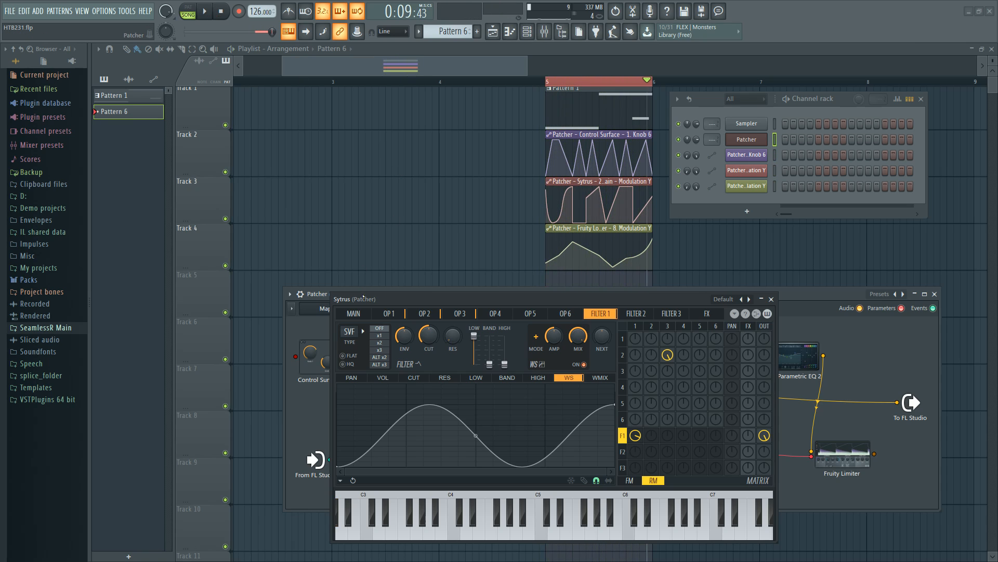
Move the Sytrus window up, set the unison order to 3, and audition the song with Filter 1's waveshaper shown.
left_click(354, 314)
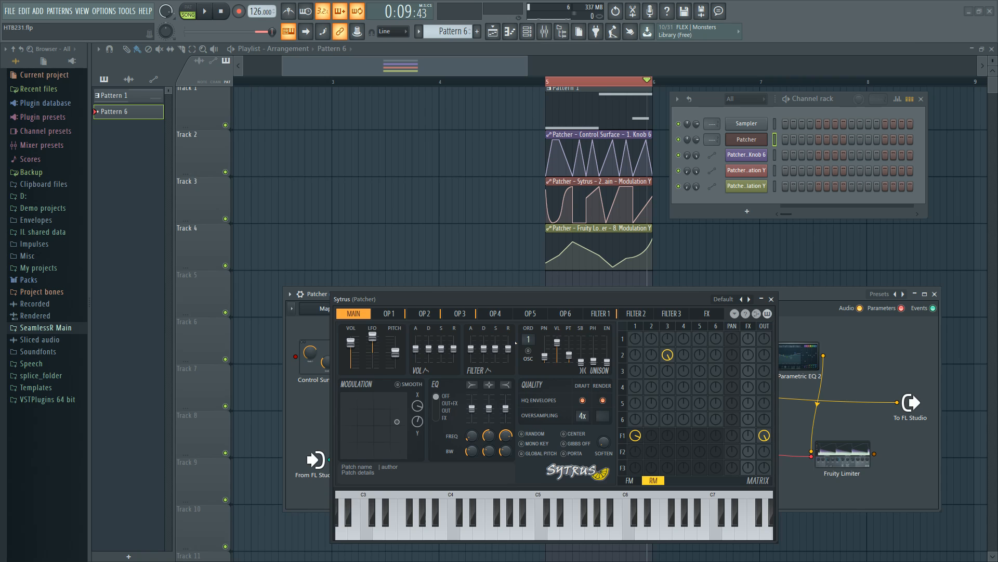
left_click_drag(608, 306, 609, 211)
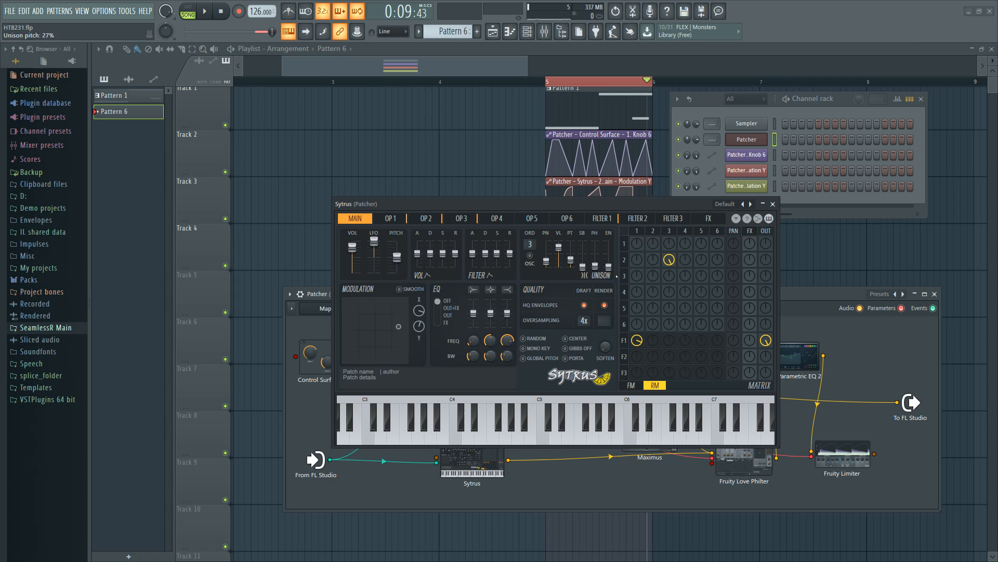
left_click(624, 341)
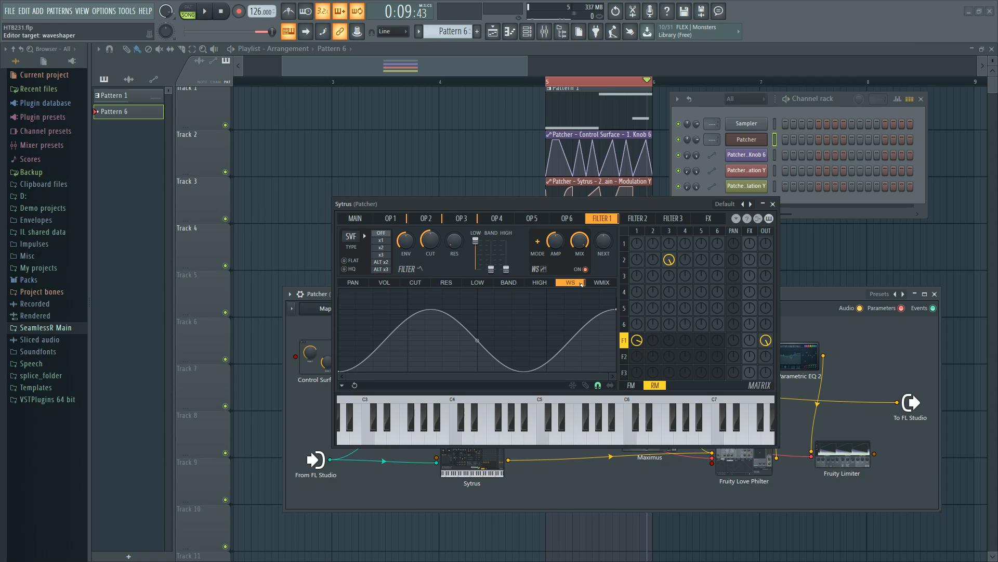
key("space")
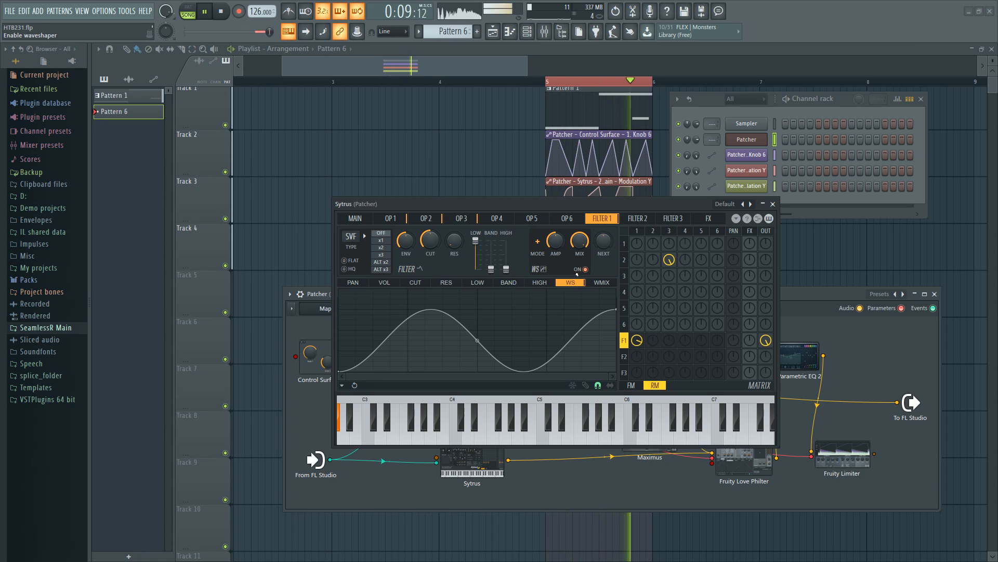
key("space")
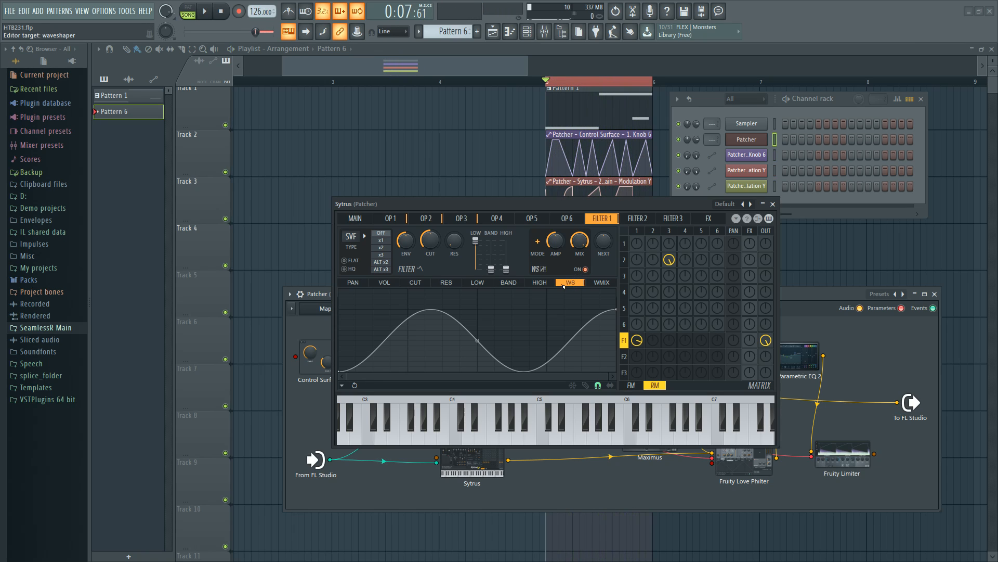
Review Sytrus's main page and operators 2 and 3, and close Sytrus.
left_click(356, 219)
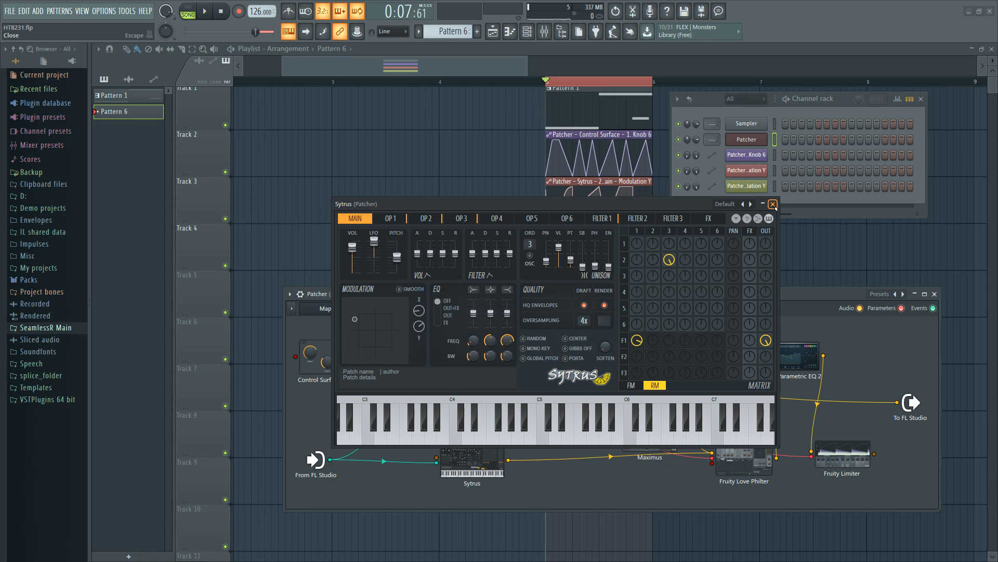
left_click(426, 219)
left_click(462, 219)
left_click(773, 204)
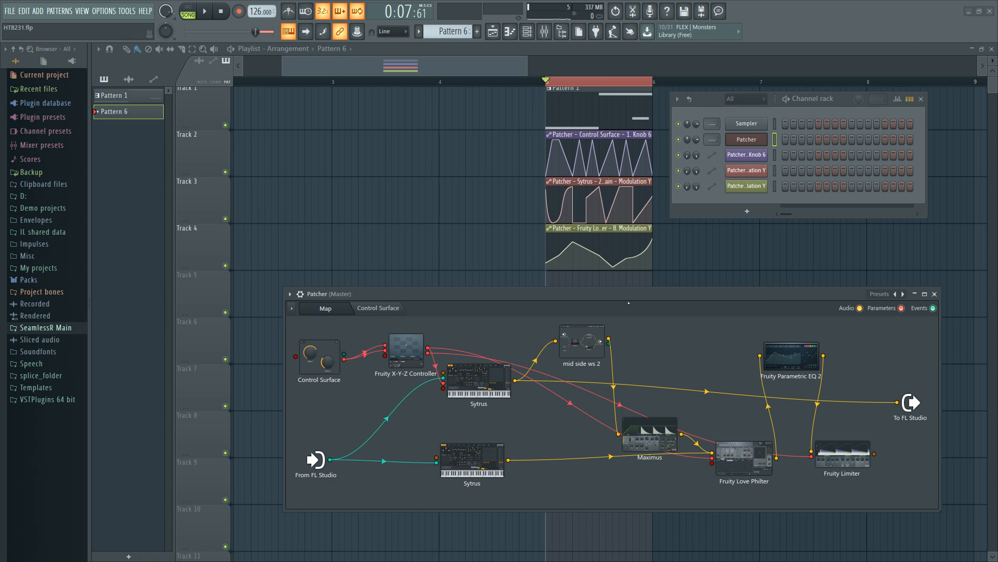
Route mid side ws 2 to To FL Studio in place of the upper Sytrus, view its inner map and audition the song.
mouse_move(897, 402)
left_mouse_down()
mouse_move(636, 366)
mouse_move(881, 415)
mouse_move(897, 402)
left_mouse_up()
double_click(582, 343)
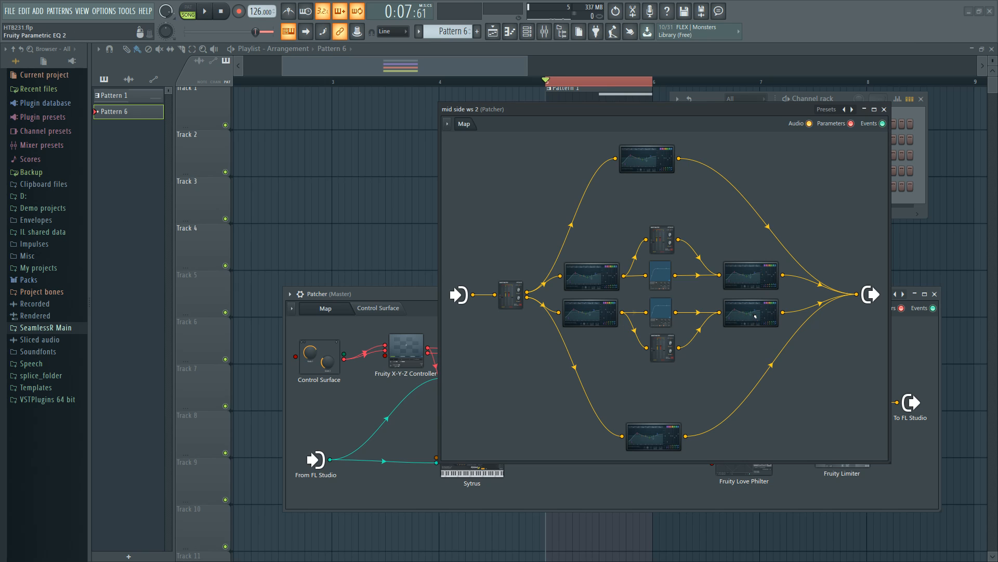
left_click(884, 109)
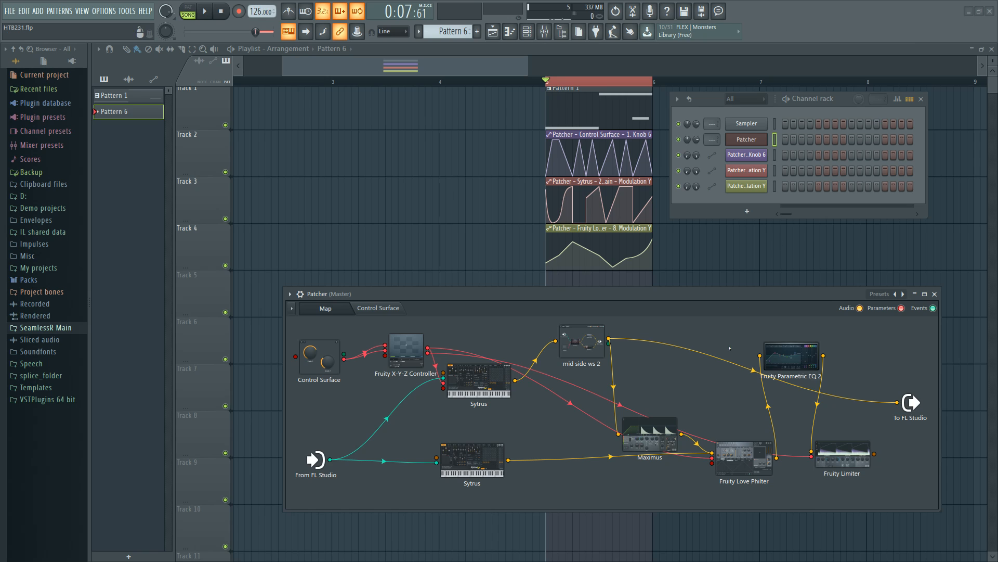
left_click(205, 11)
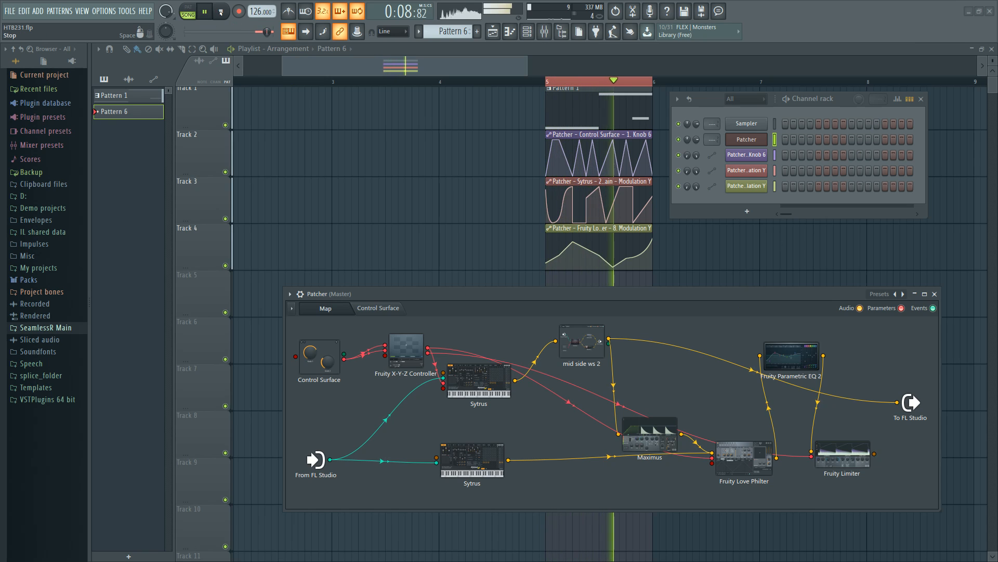
left_click(220, 12)
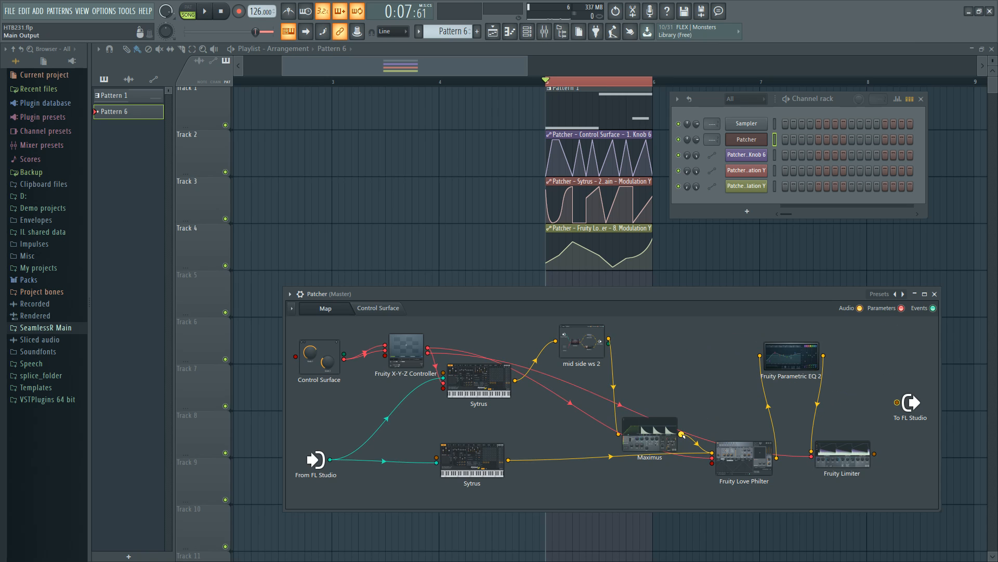
Route Maximus to To FL Studio in place of mid side ws 2, and audition the song.
left_click_drag(681, 433, 897, 402)
left_click(205, 11)
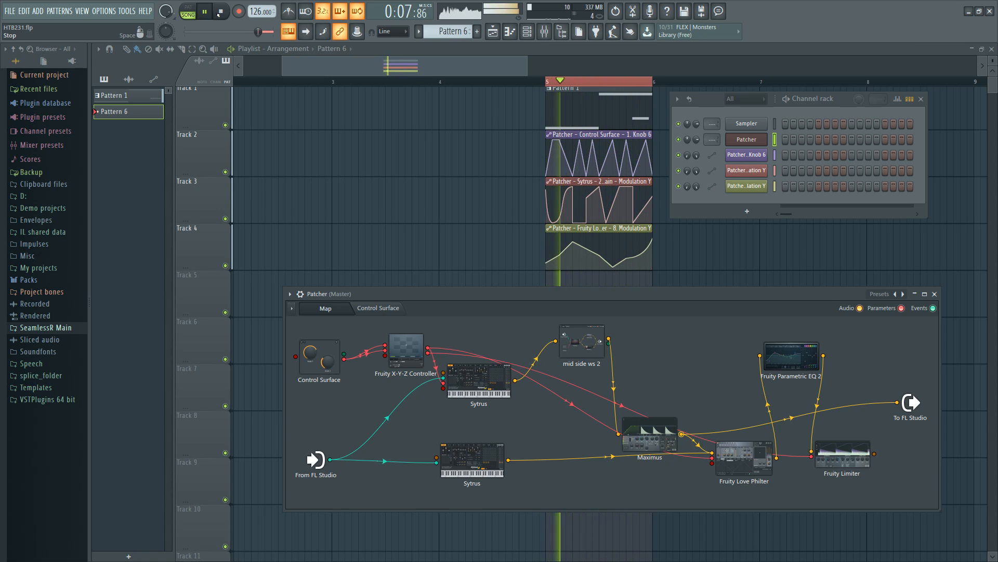
left_click(219, 13)
Move Maximus and Fruity Love Philter higher in the Patcher map, and disconnect Maximus from To FL Studio.
left_click_drag(654, 438, 654, 394)
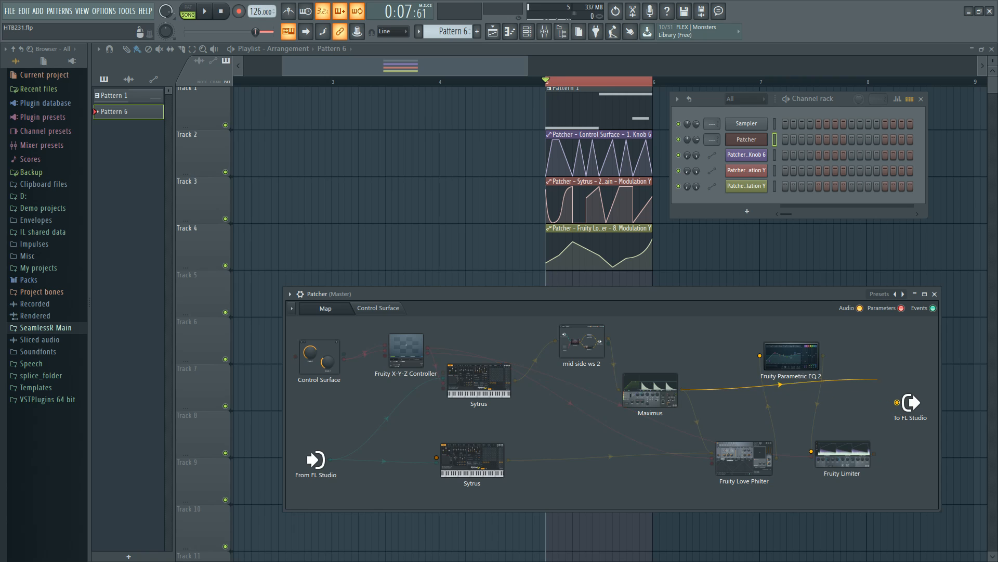
left_click_drag(743, 456, 730, 426)
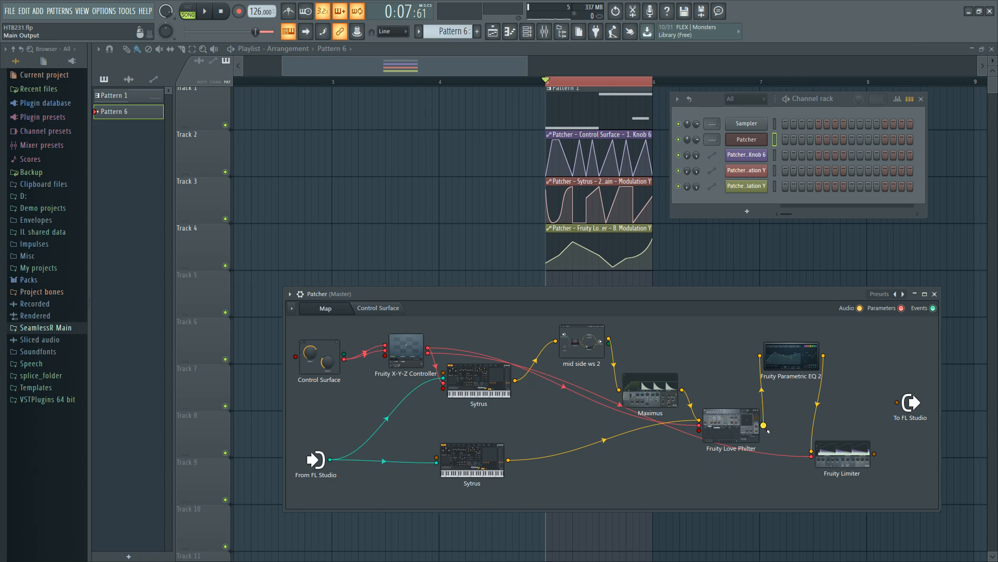
Inspect Fruity Love Philter, connect its output to To FL Studio and play the song.
double_click(731, 424)
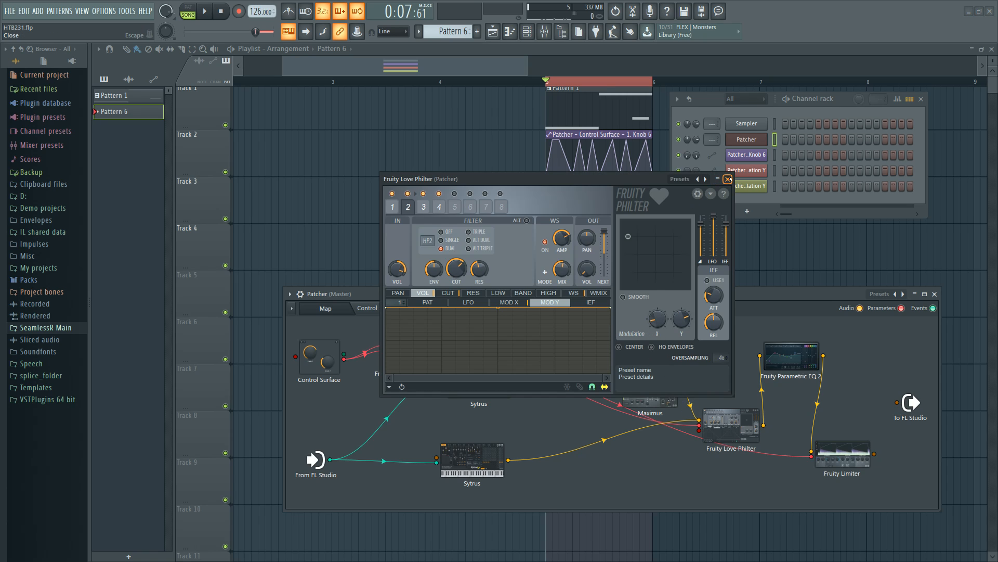
left_click(728, 179)
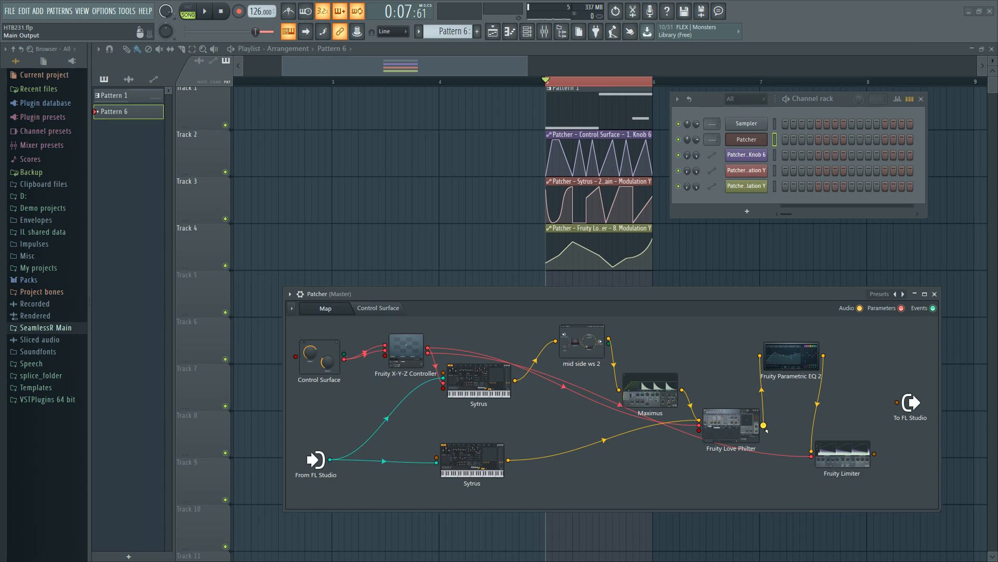
left_click_drag(763, 425, 897, 402)
key("space")
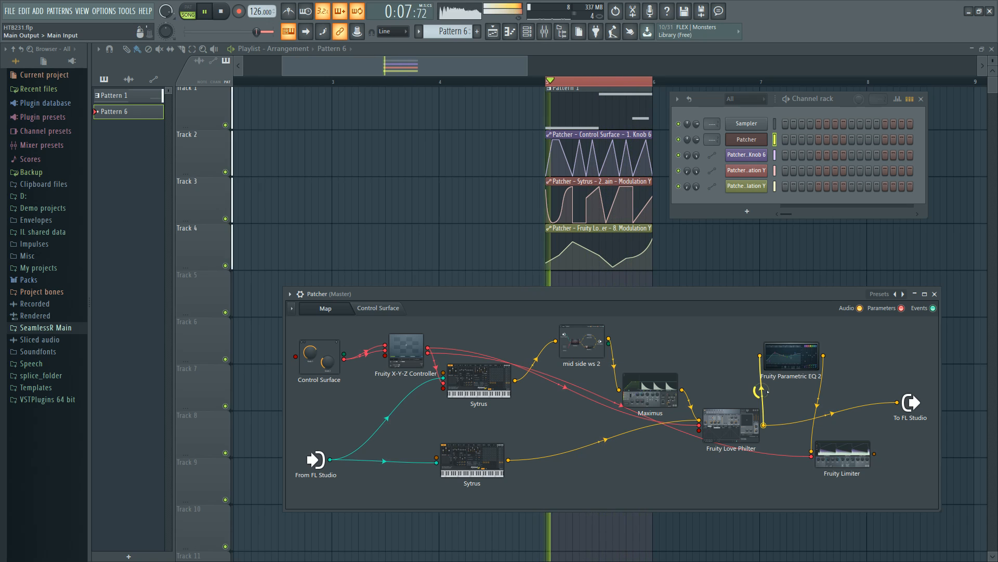
Stop the song, disconnect Fruity Love Philter from To FL Studio, and view the lower Sytrus's interface.
key("space")
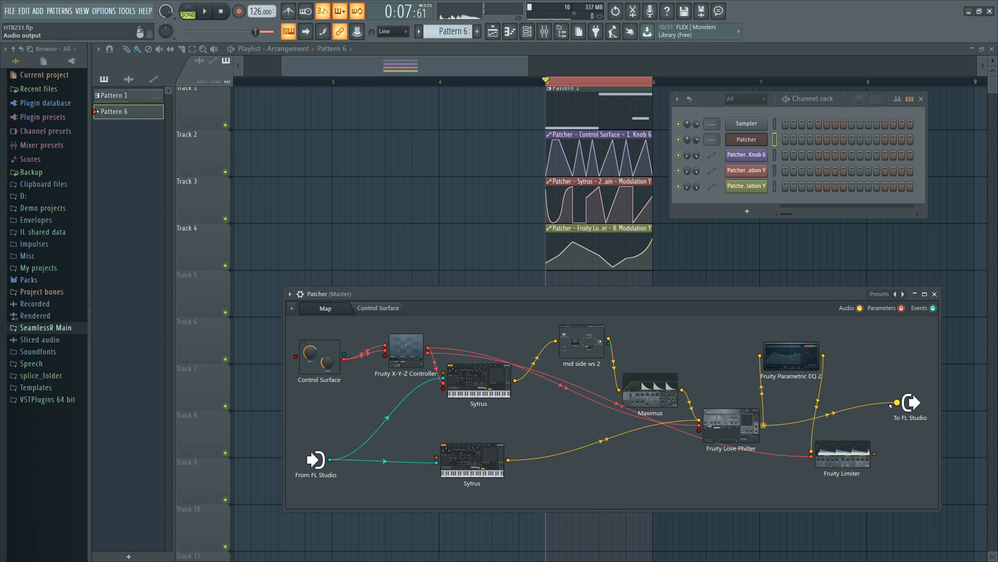
left_click_drag(897, 402, 848, 407)
left_click(488, 452)
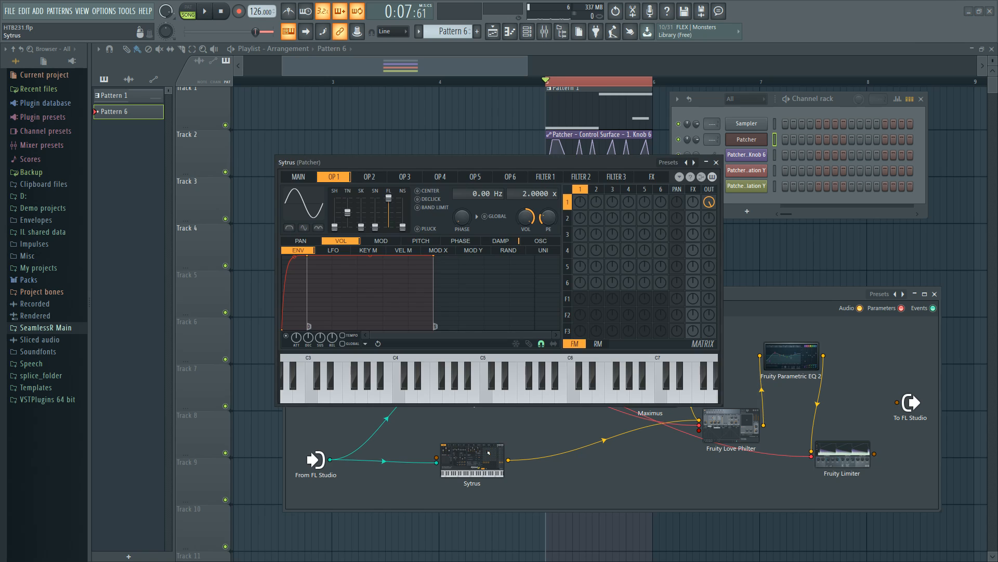
left_click(717, 162)
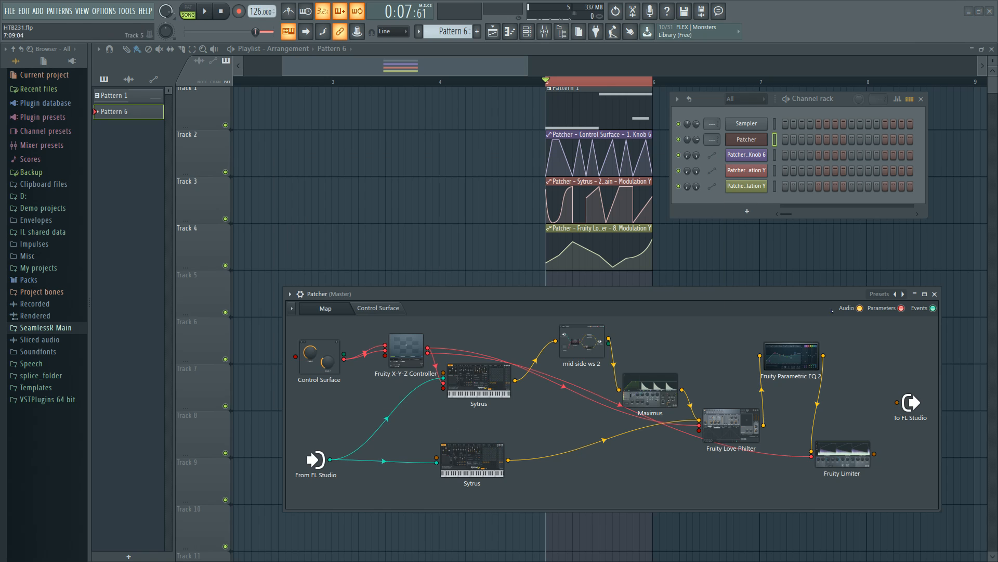
Route Fruity Parametric EQ 2's output to To FL Studio and audition the song.
left_click_drag(823, 355, 897, 402)
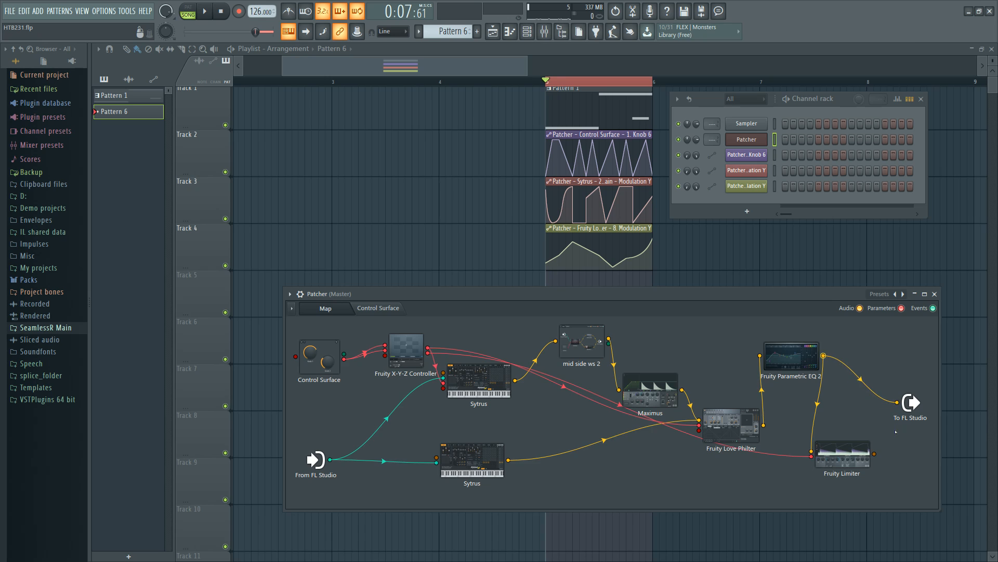
key("space")
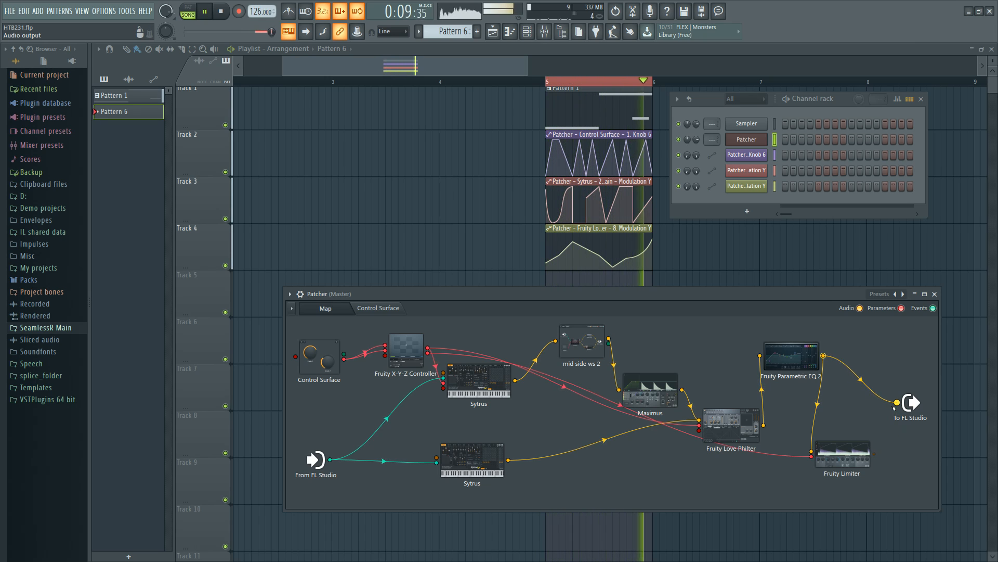
key("space")
Route Fruity Limiter to To FL Studio in place of Fruity Parametric EQ 2, and play the song with the limiter's display open.
left_click(896, 404)
left_click_drag(874, 460, 897, 403)
left_click(842, 457)
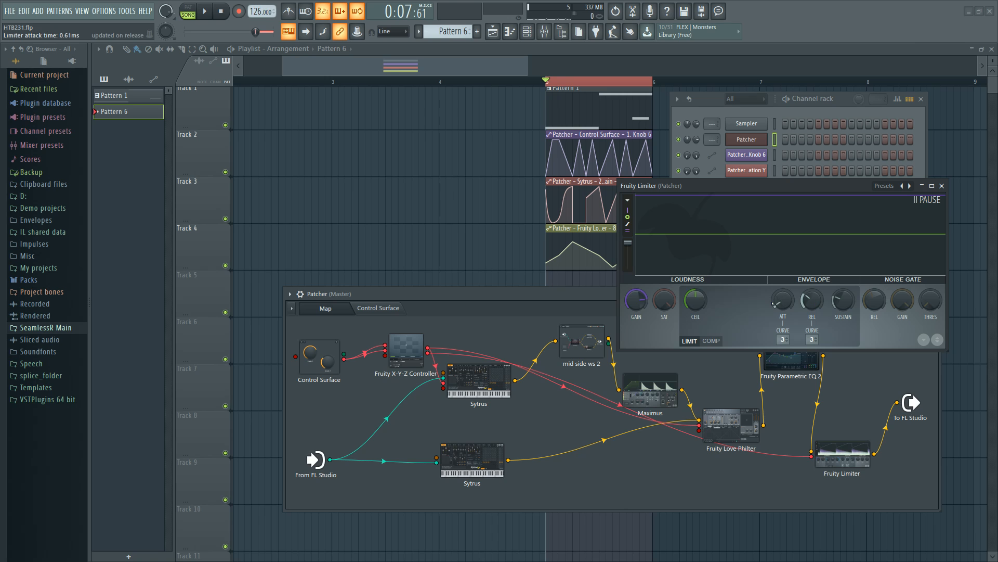
key("space")
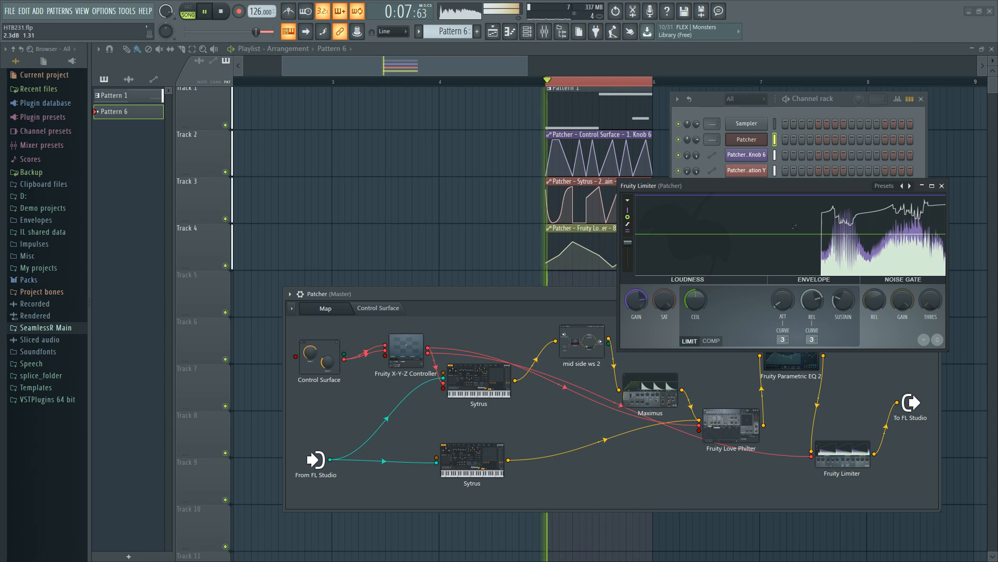
left_click(942, 186)
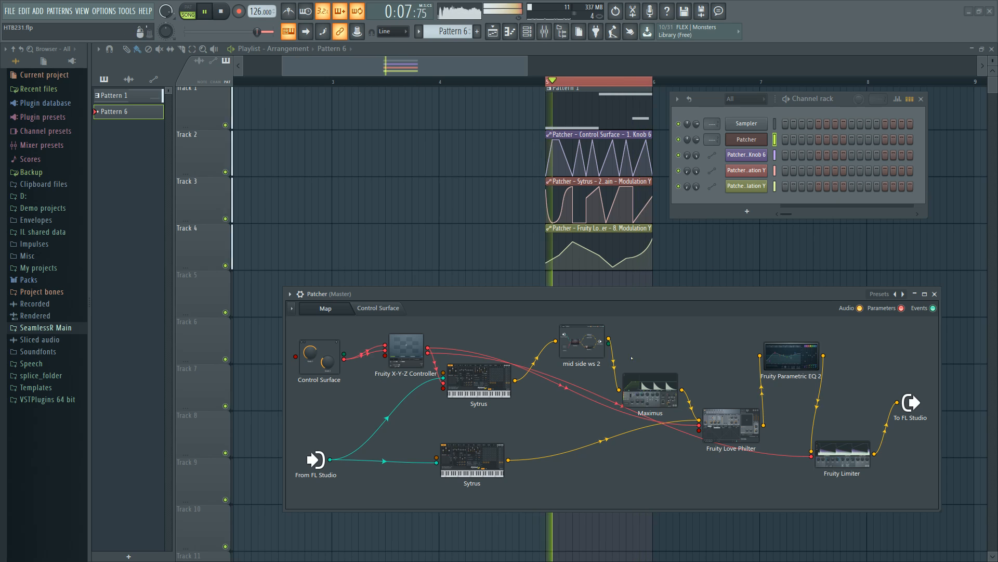
Stop the song and shift the Patcher window slightly to the left over the playlist.
left_click_drag(705, 292, 689, 292)
key("space")
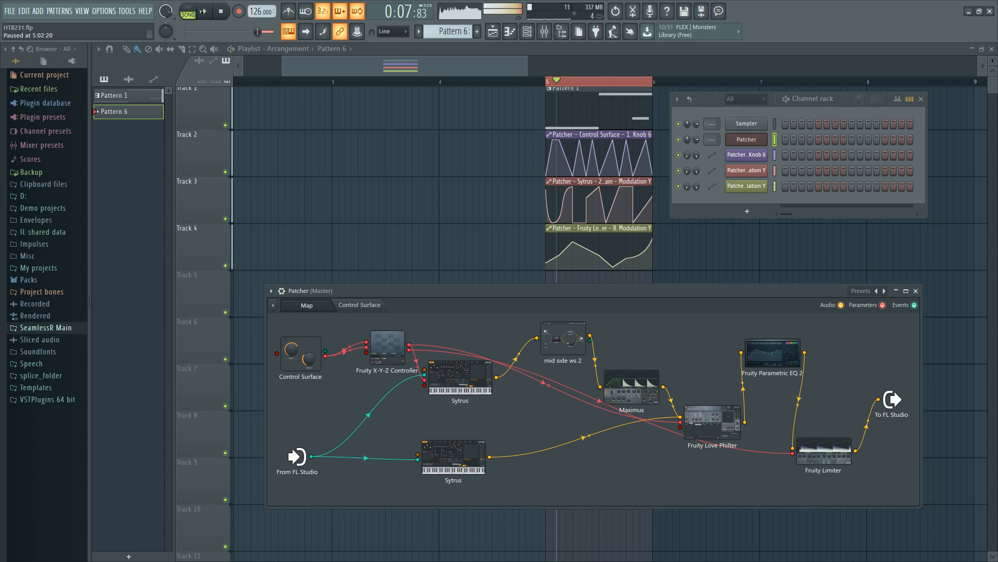
mouse_move(598, 290)
left_mouse_down()
mouse_move(604, 298)
mouse_move(586, 288)
left_mouse_up()
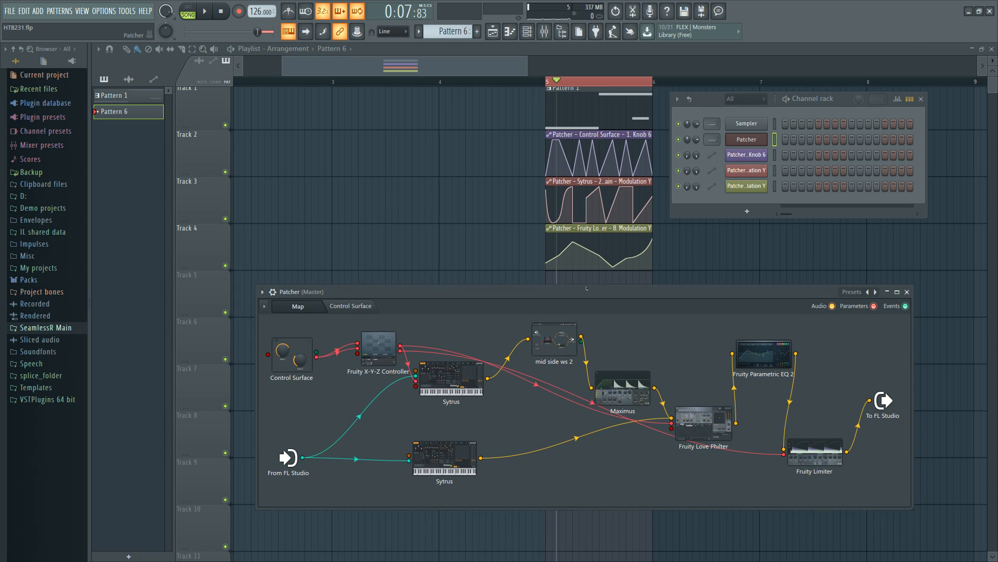